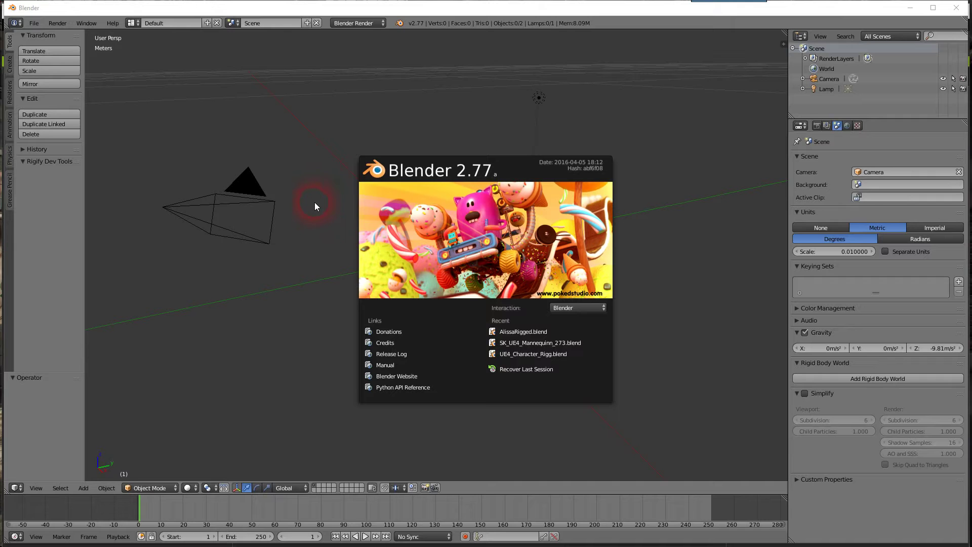
Step: Switch to iClone Character Creator and start an FBX export of the clothed character with Include Motion turned off
key(alt+Tab)
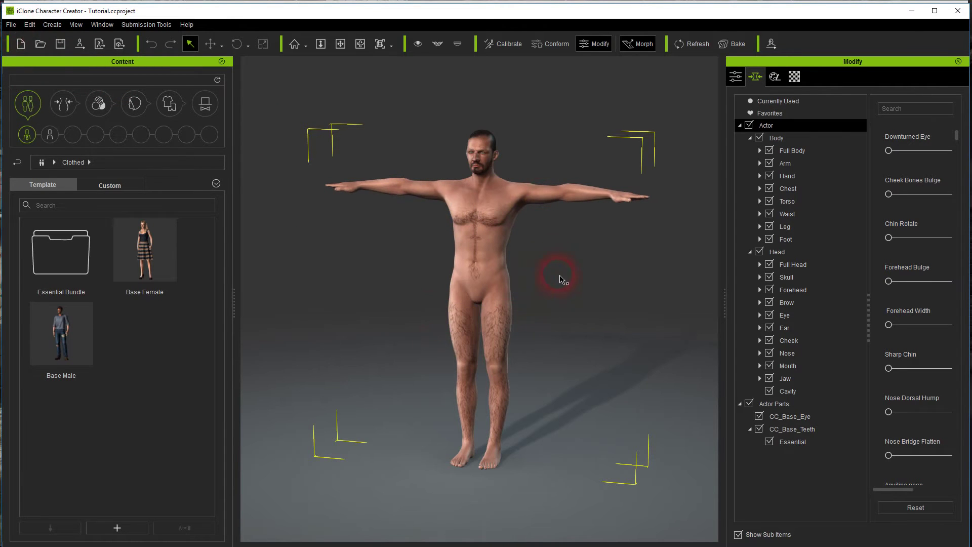
click(11, 25)
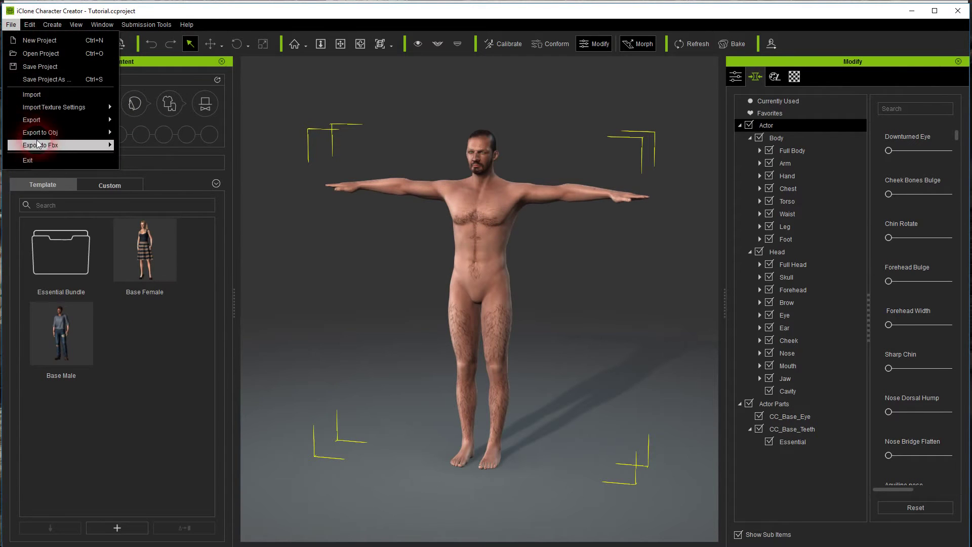
mouse_move(68, 146)
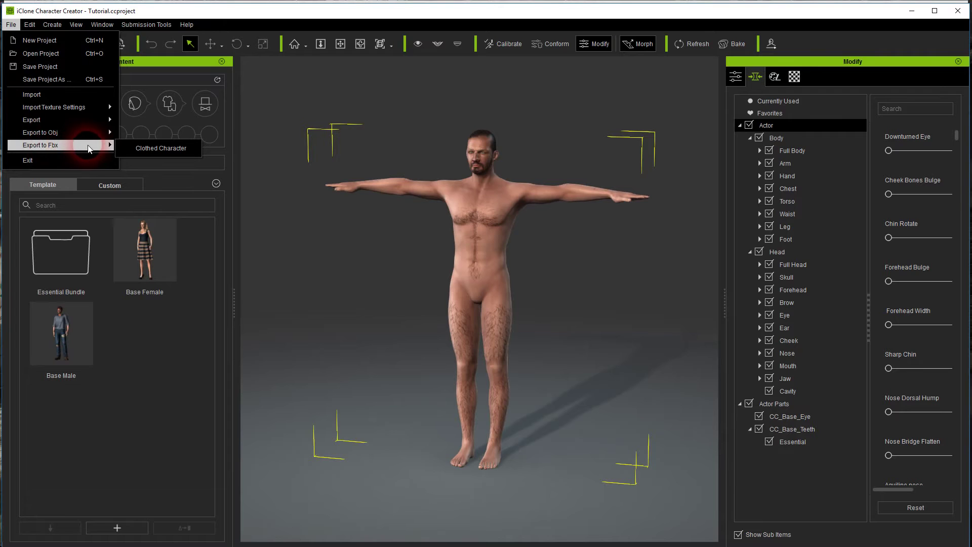
click(161, 148)
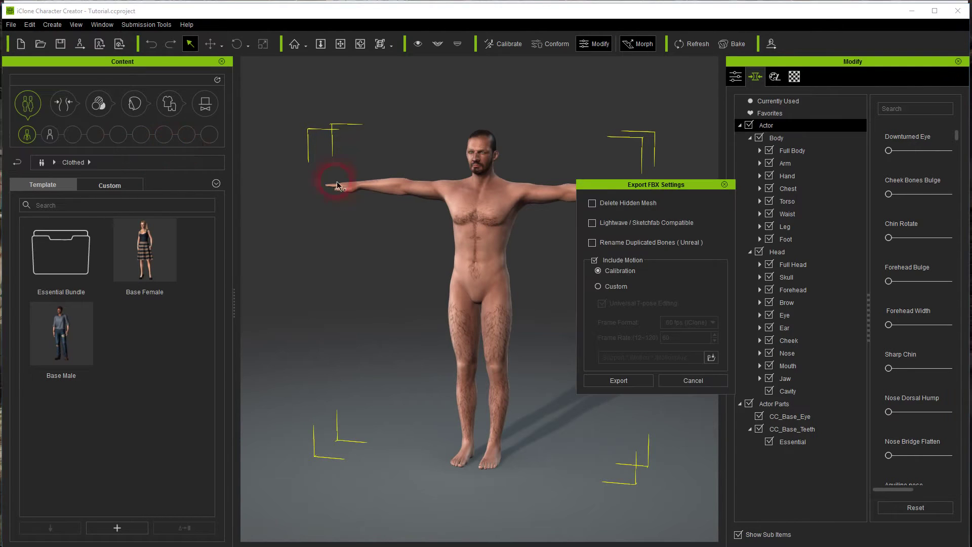
click(614, 259)
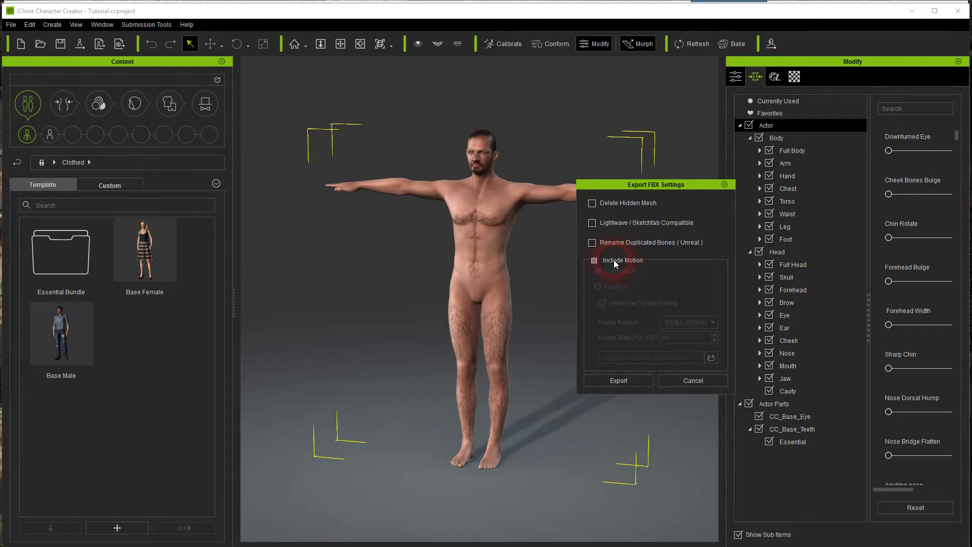
Step: Export the character as MaleTutorial.fbx into the Tutorial folder, replacing the existing file
click(597, 380)
click(387, 242)
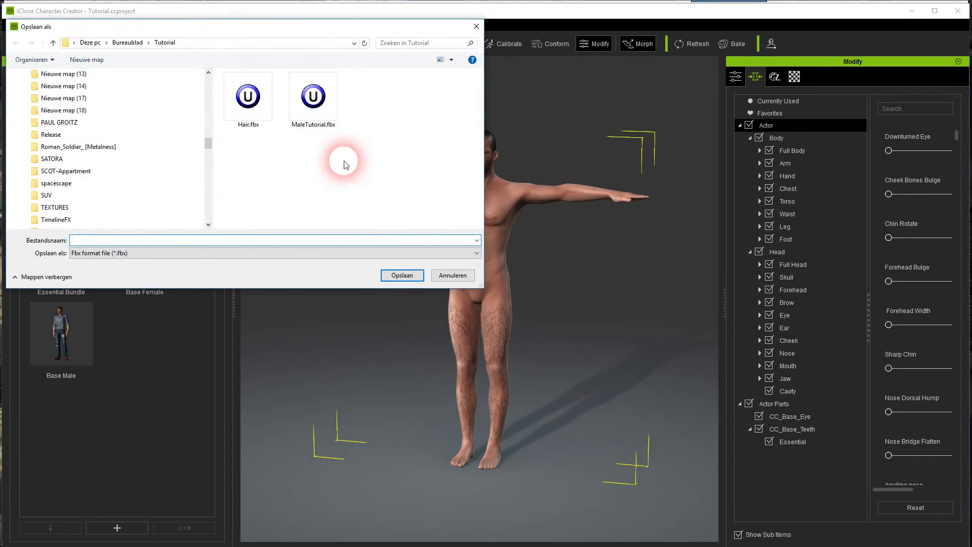
click(314, 108)
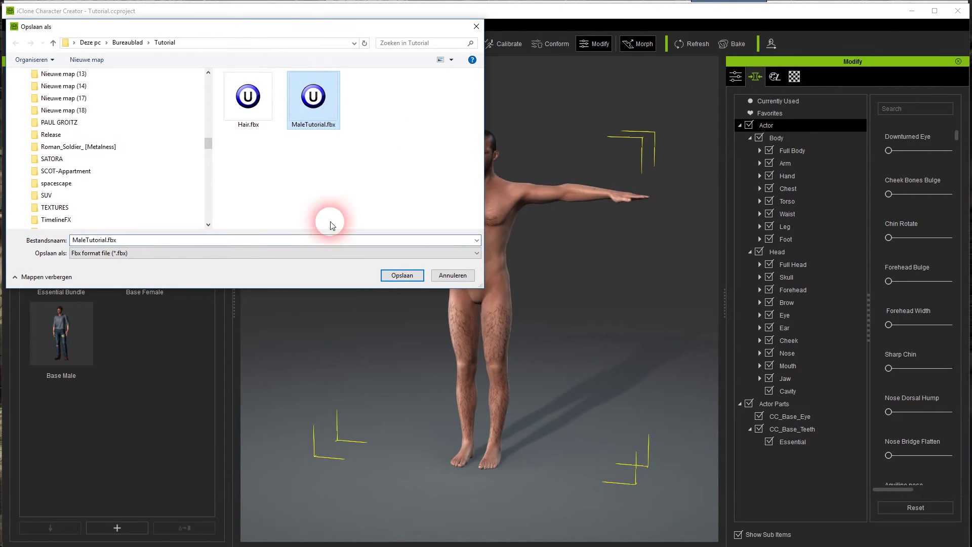
click(387, 277)
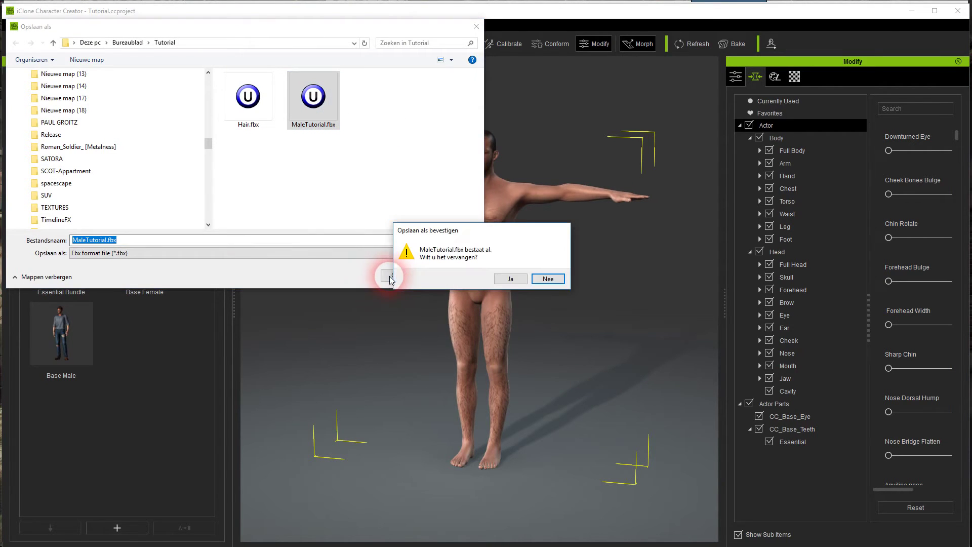
click(521, 278)
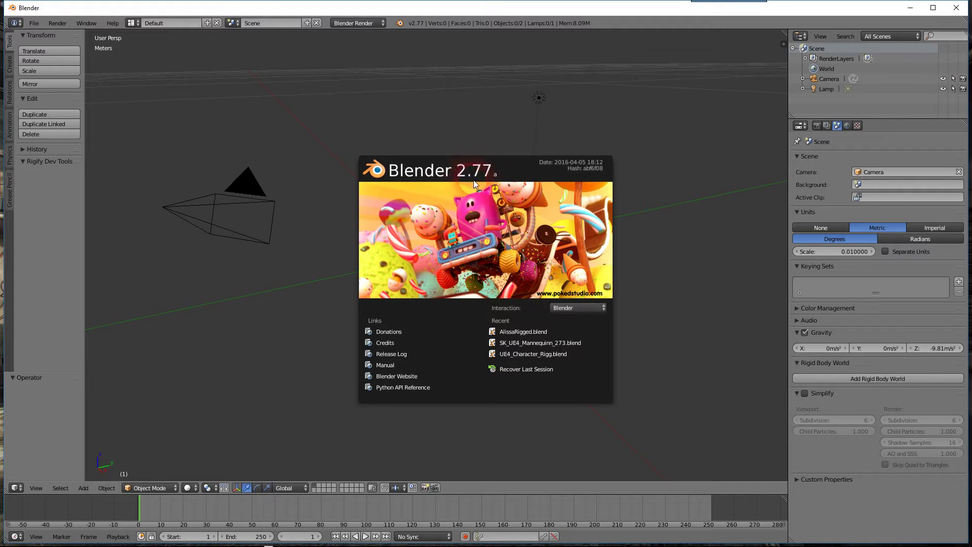
Step: In Blender, dismiss the splash screen and start the Screencast Keys display
click(642, 184)
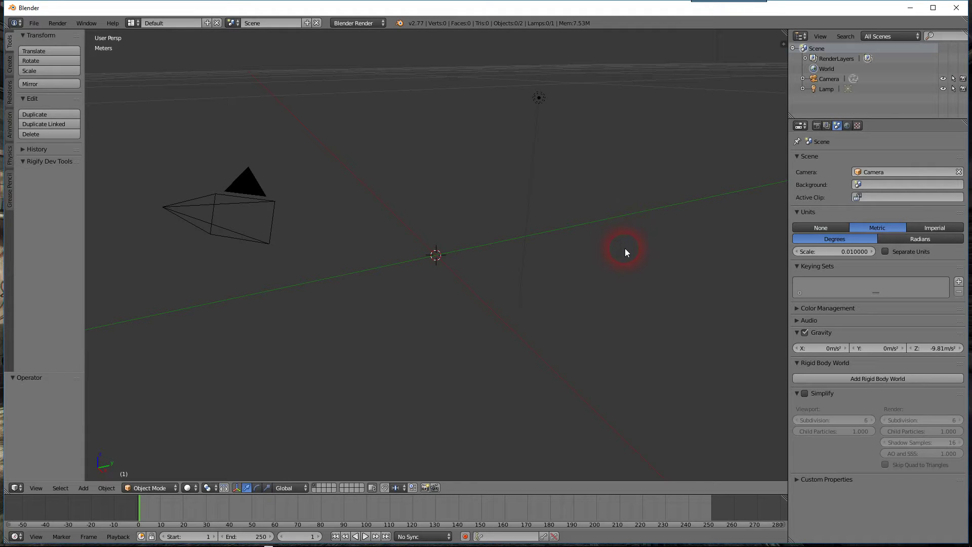
key(n)
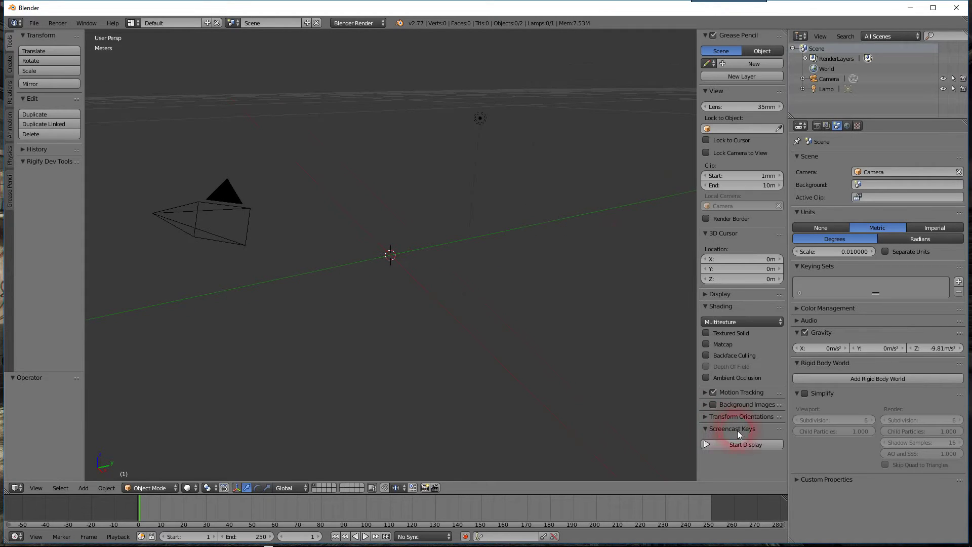
click(744, 444)
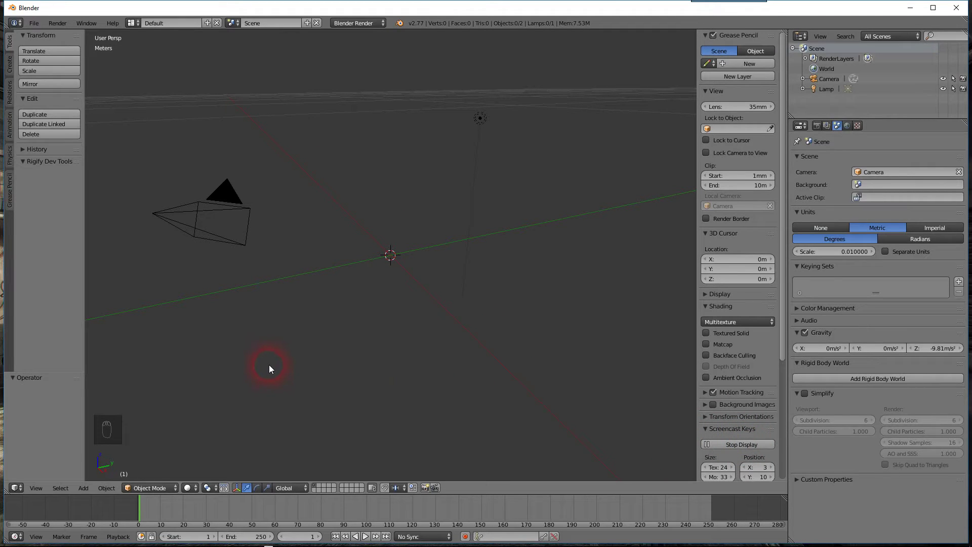
key(n)
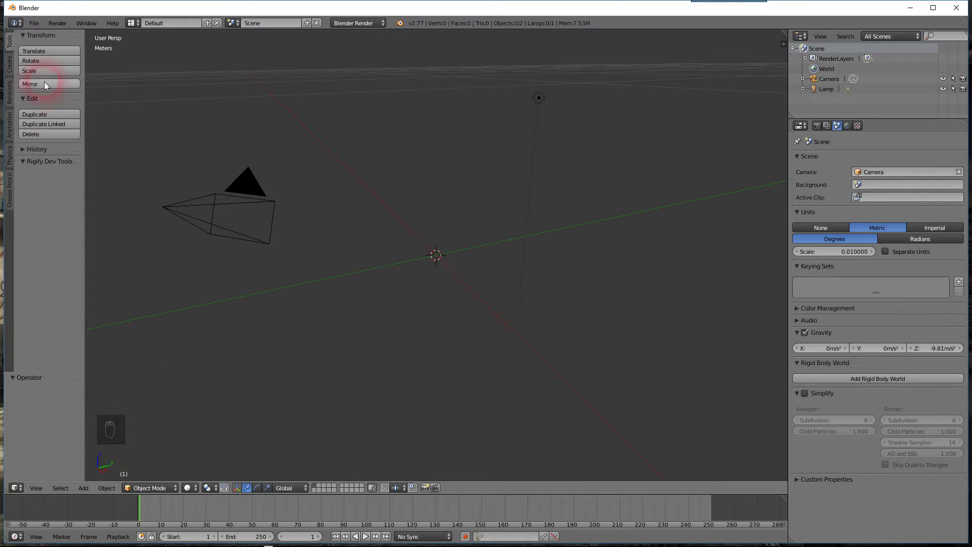
Step: Import MaleTutorial.obj from the Tutorial folder as a Wavefront OBJ
click(34, 24)
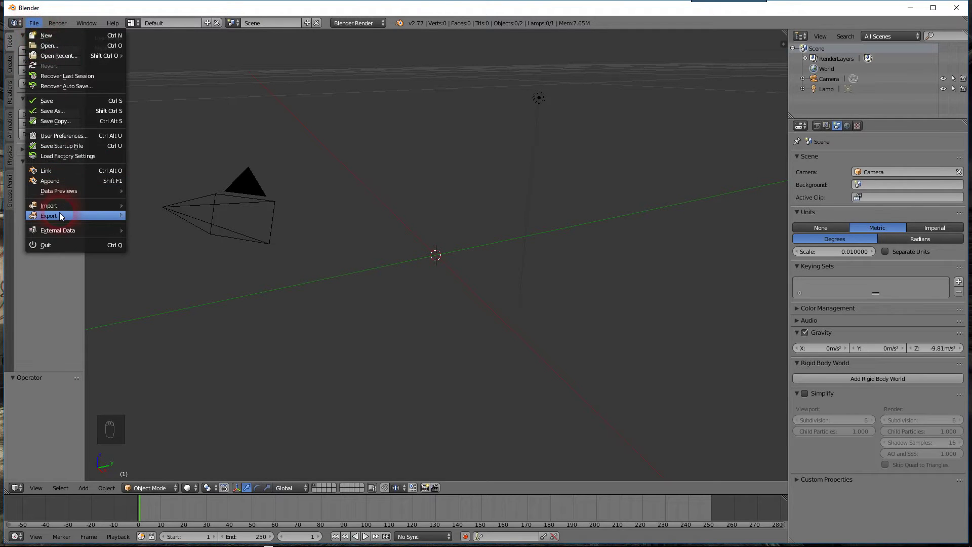
click(74, 206)
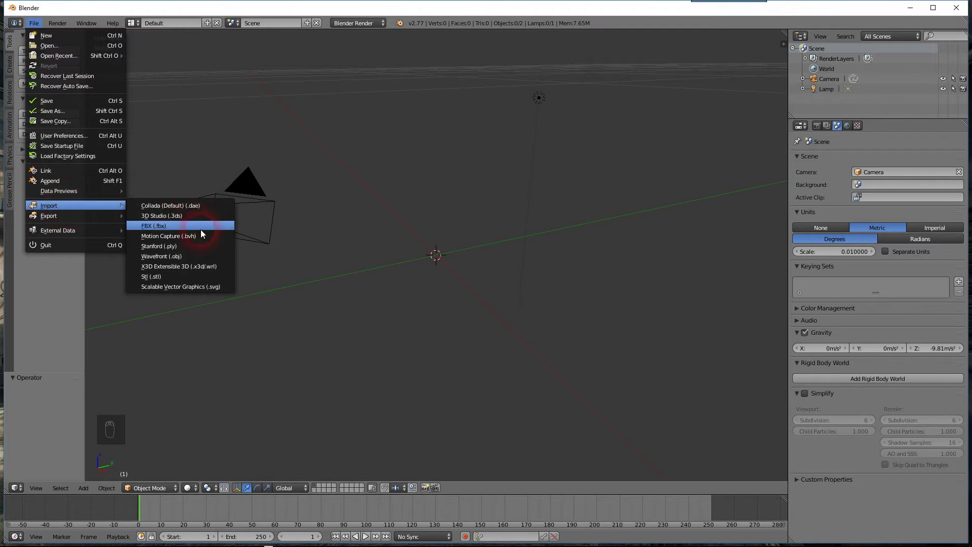
click(199, 257)
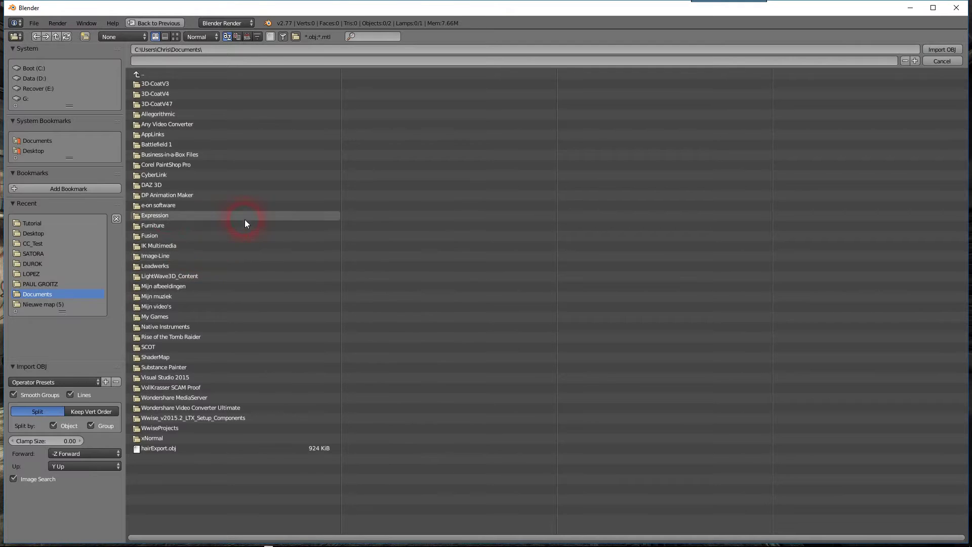
click(35, 223)
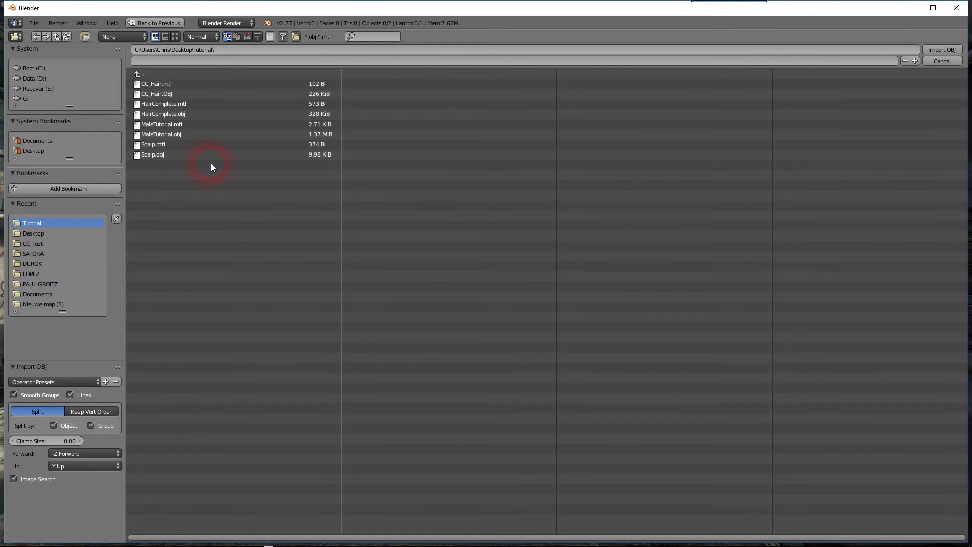
double_click(170, 136)
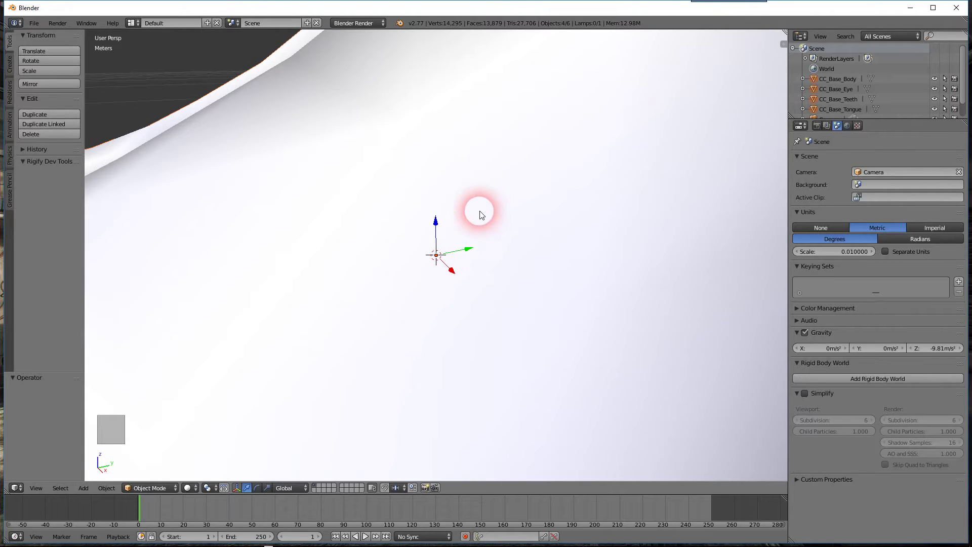
Step: Examine the imported male character from the full figure to a close-up of the head and shoulders
scroll(479, 213, down, 15)
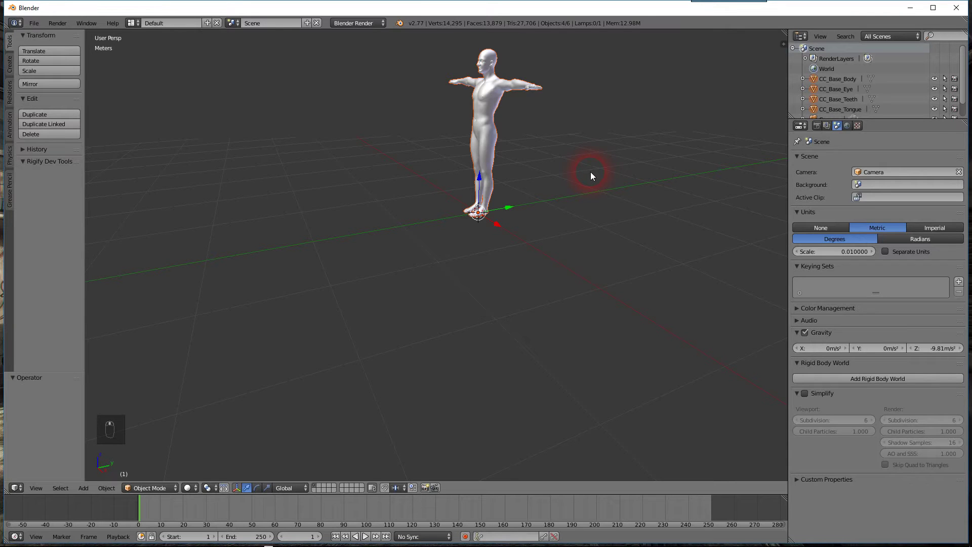
middle_drag(590, 175, 621, 173)
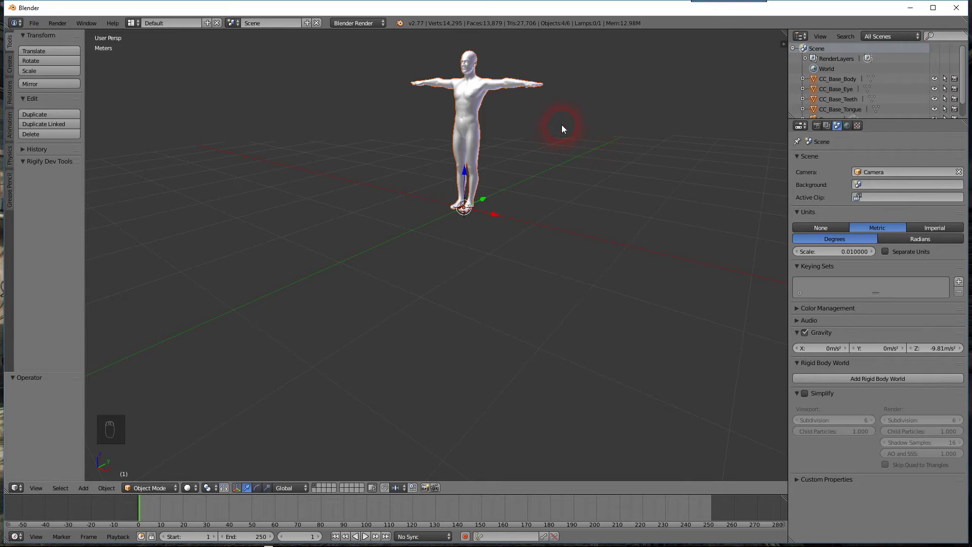
middle_drag(561, 109, 596, 267)
scroll(588, 189, up, 1)
middle_drag(586, 189, 575, 159)
scroll(565, 165, up, 1)
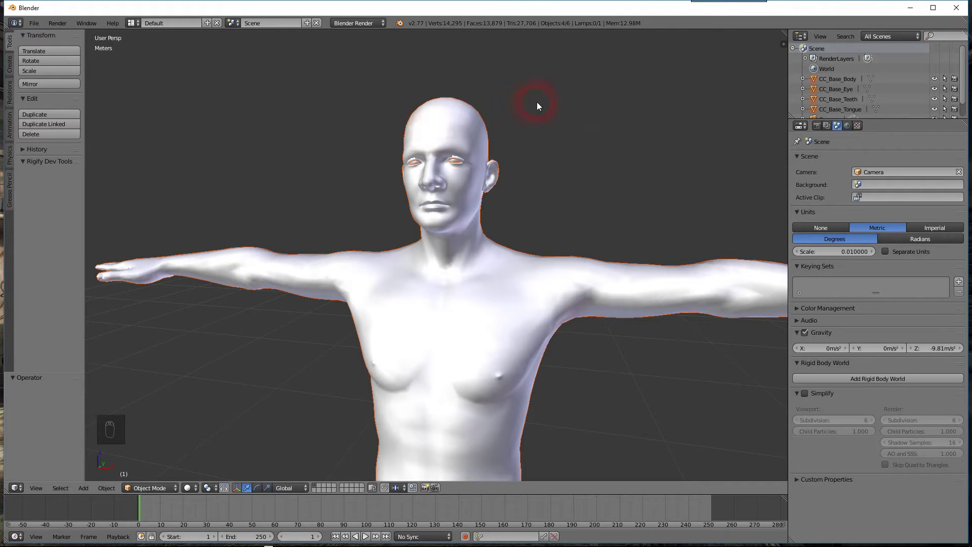
middle_drag(567, 170, 561, 193)
scroll(568, 187, up, 2)
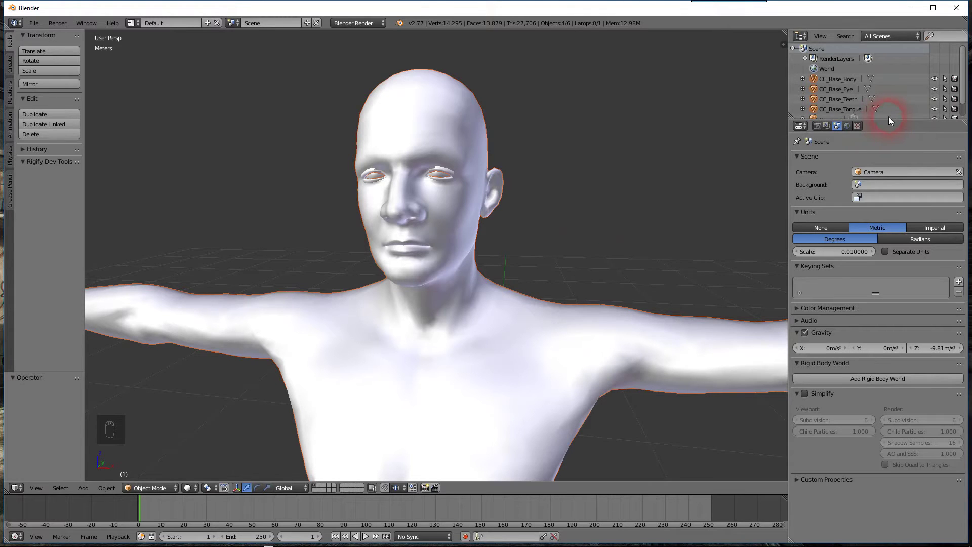
Step: Enlarge the scene object list to show every object and select the CC_Base_Body mesh
drag(889, 120, 885, 189)
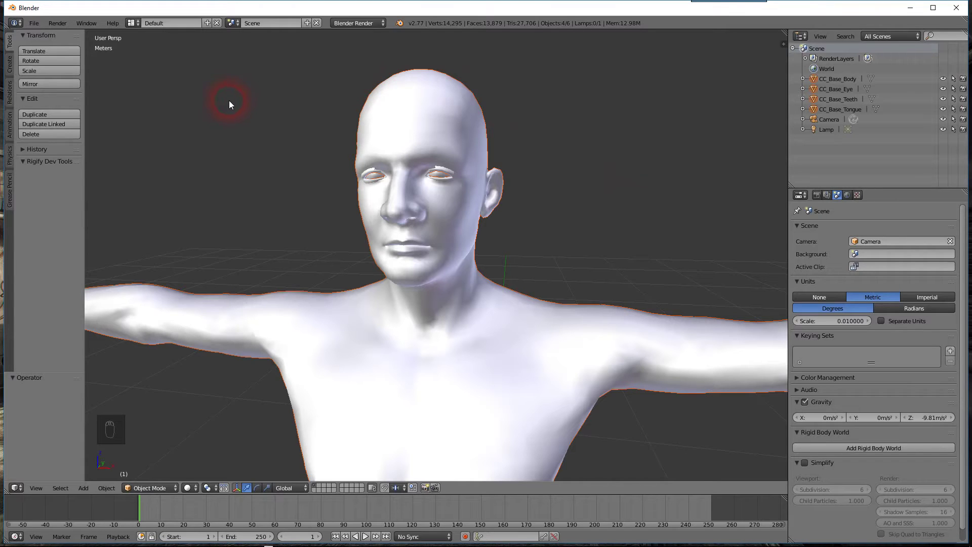
right_click(426, 107)
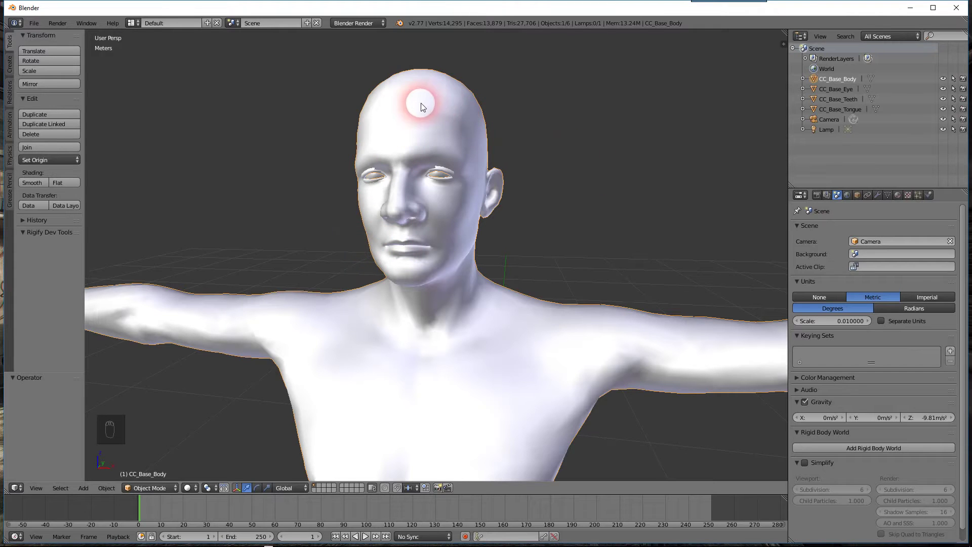
middle_drag(600, 159, 607, 162)
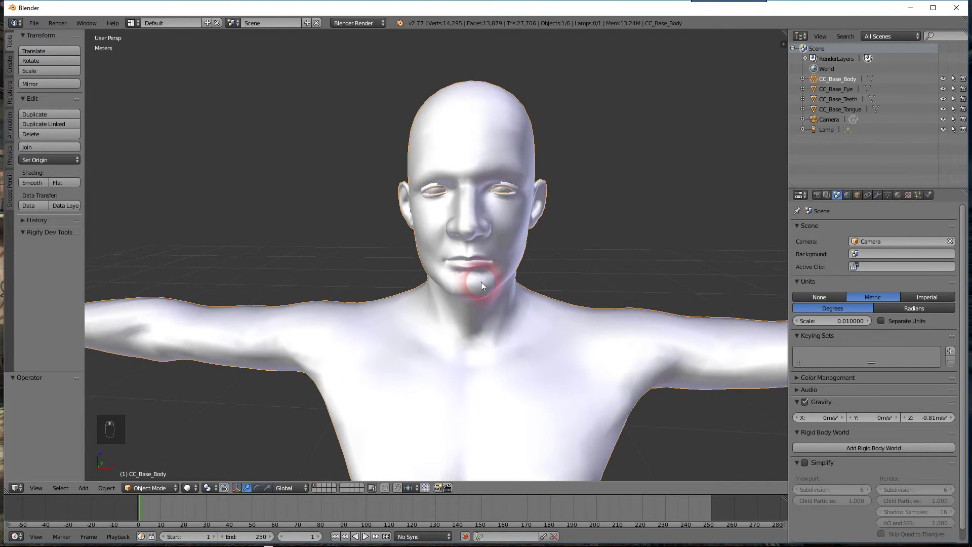
Step: Put the body mesh into Edit Mode with face selection and deselect all its faces
click(151, 488)
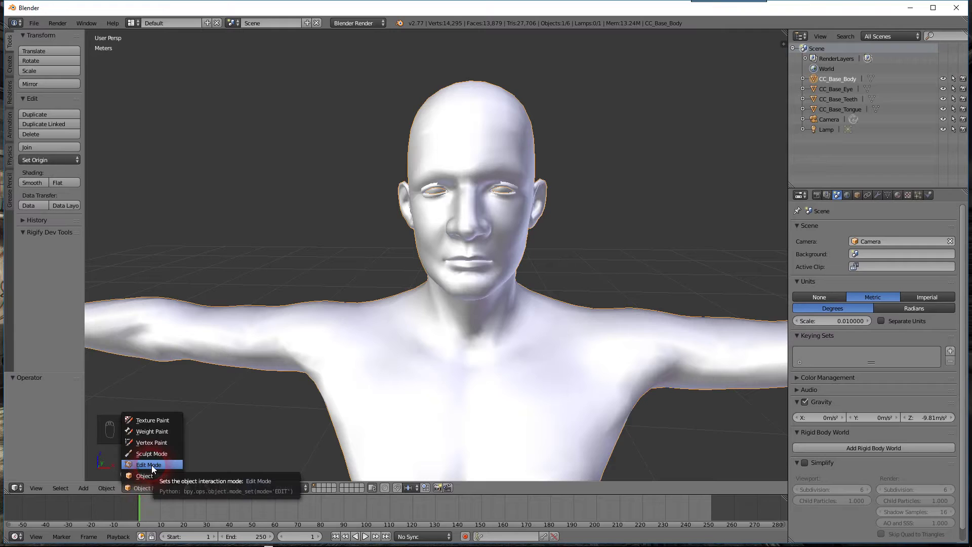
click(189, 337)
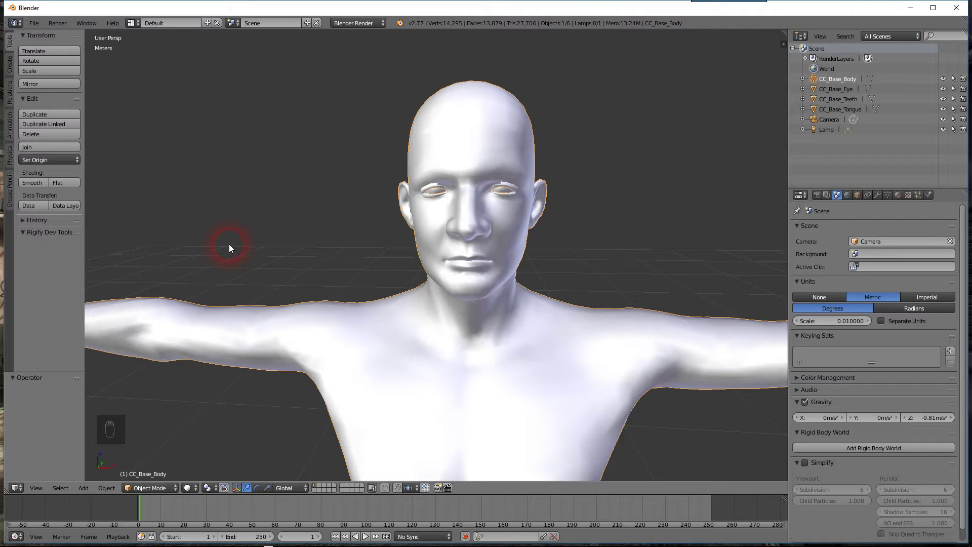
key(Tab)
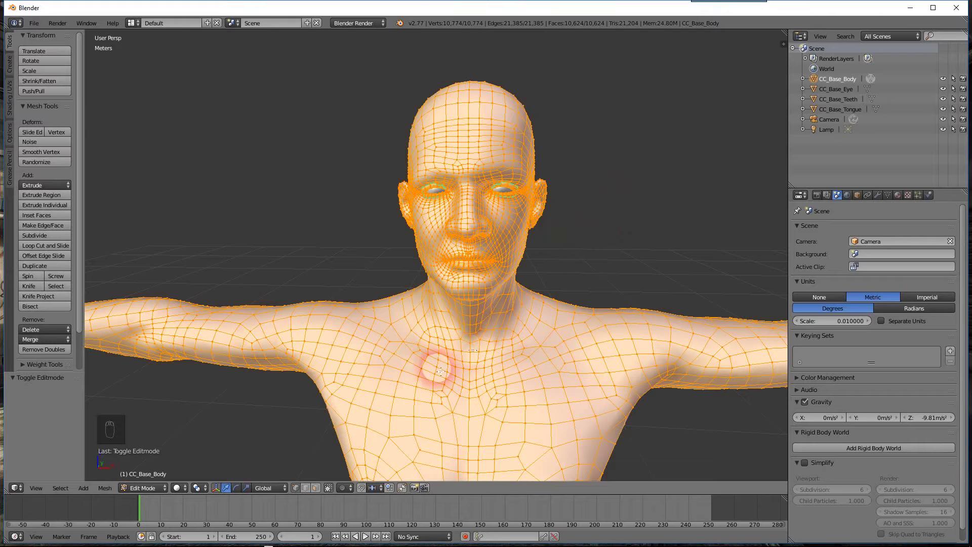
click(317, 488)
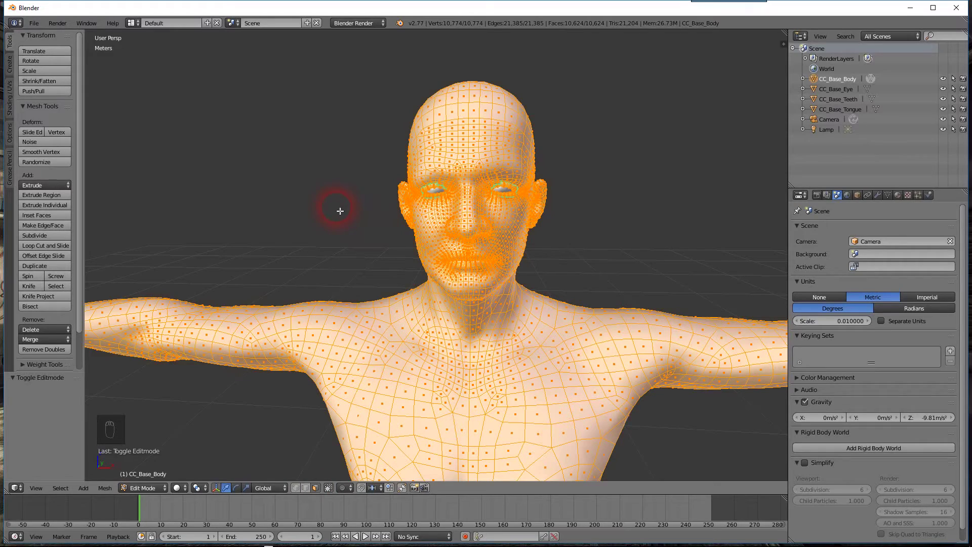
key(a)
middle_drag(659, 158, 679, 202)
scroll(618, 202, down, 3)
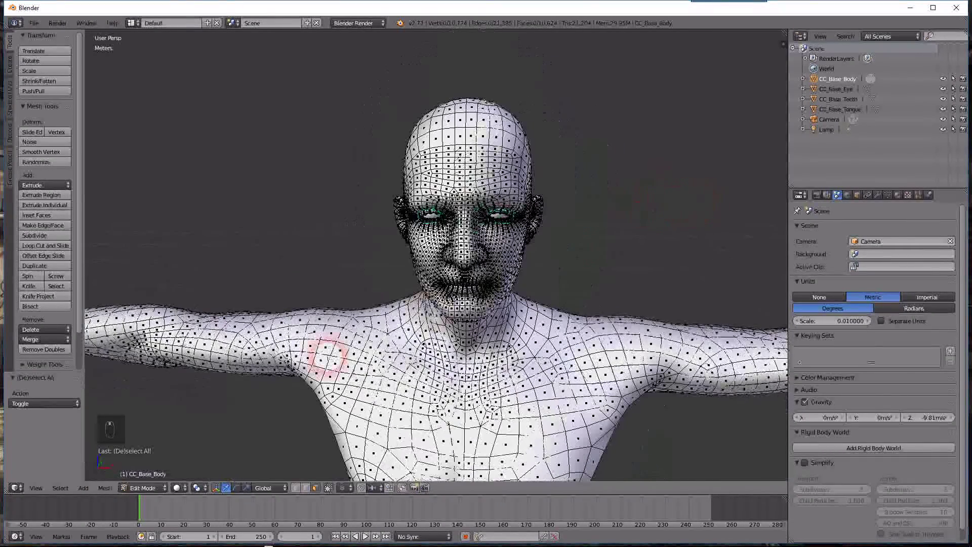
Step: Start Circle Select on the body mesh and adjust the selection circle's radius, finishing with a small circle
click(64, 488)
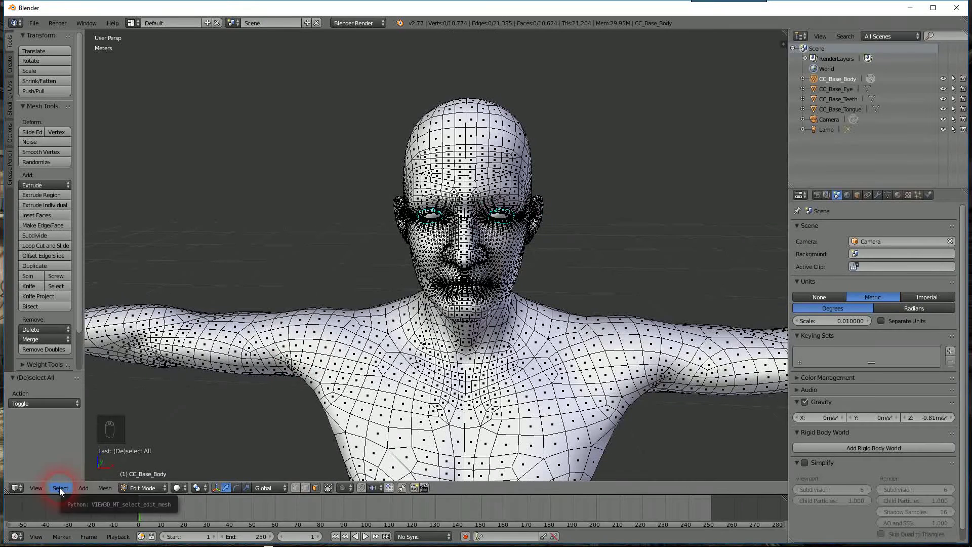
click(59, 488)
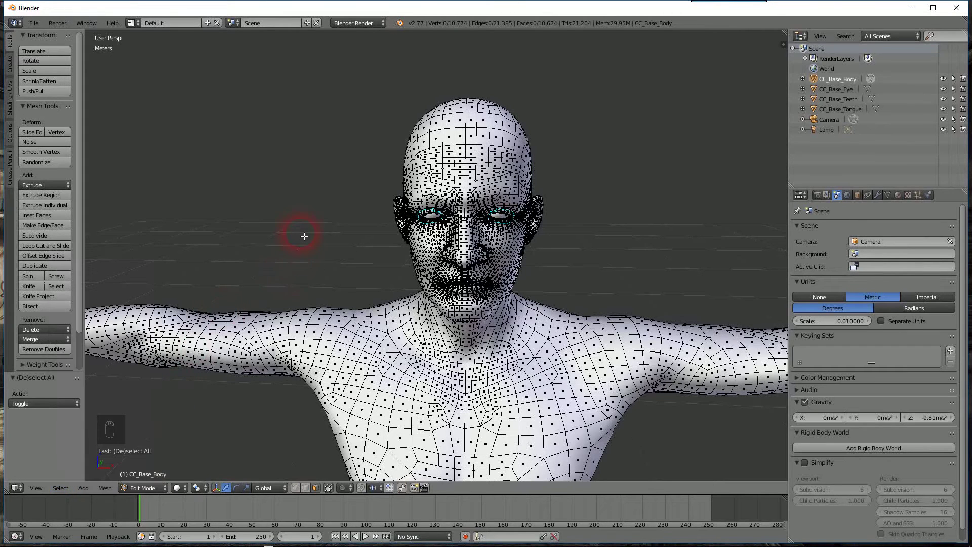
key(c)
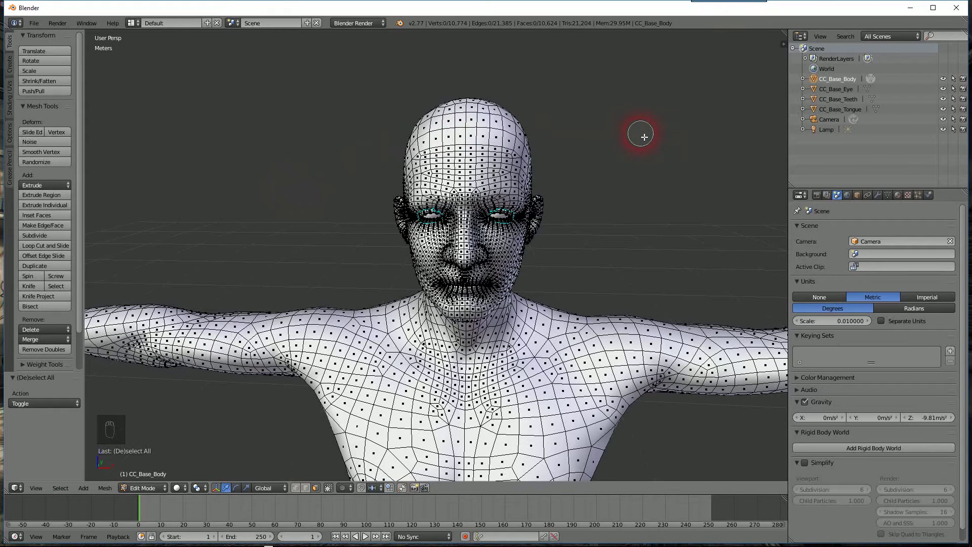
scroll(644, 137, down, 9)
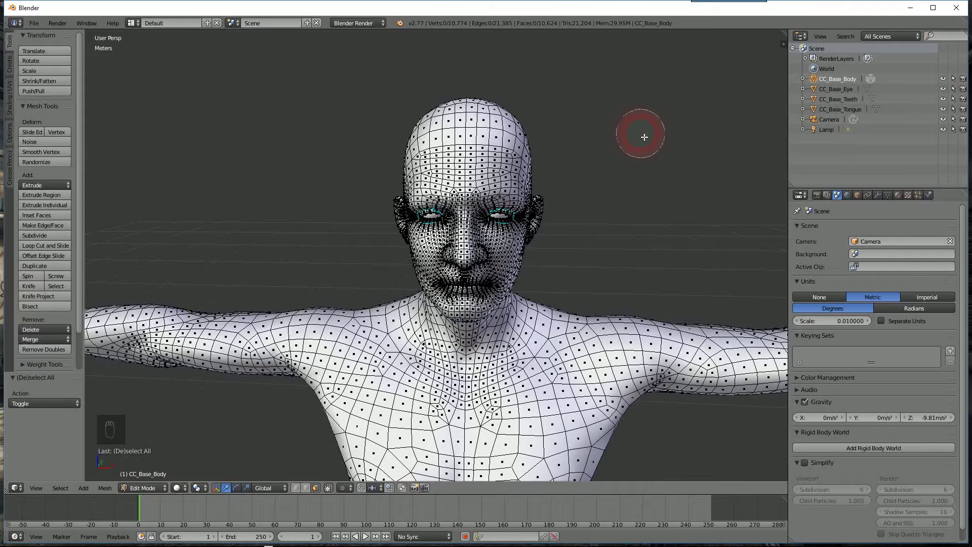
scroll(645, 137, down, 15)
scroll(644, 137, up, 16)
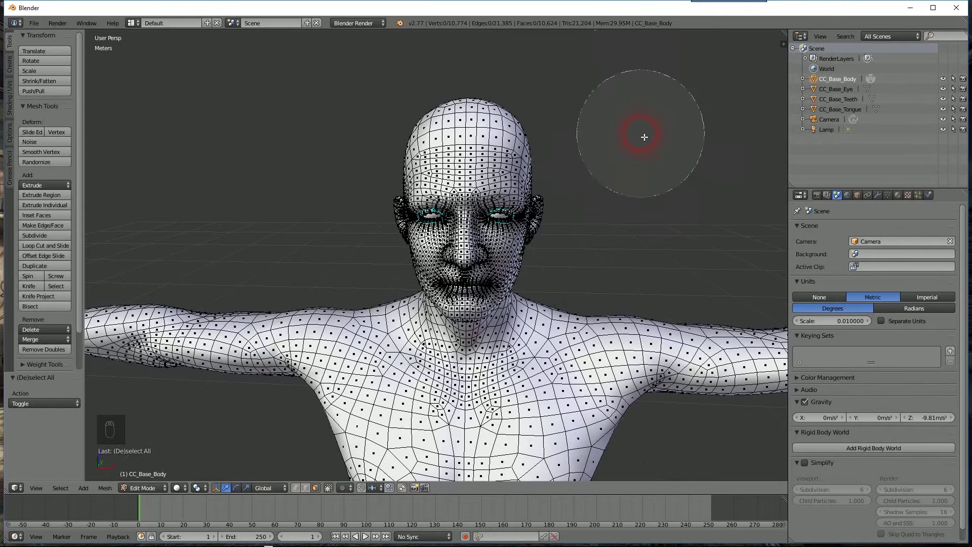
scroll(644, 137, up, 5)
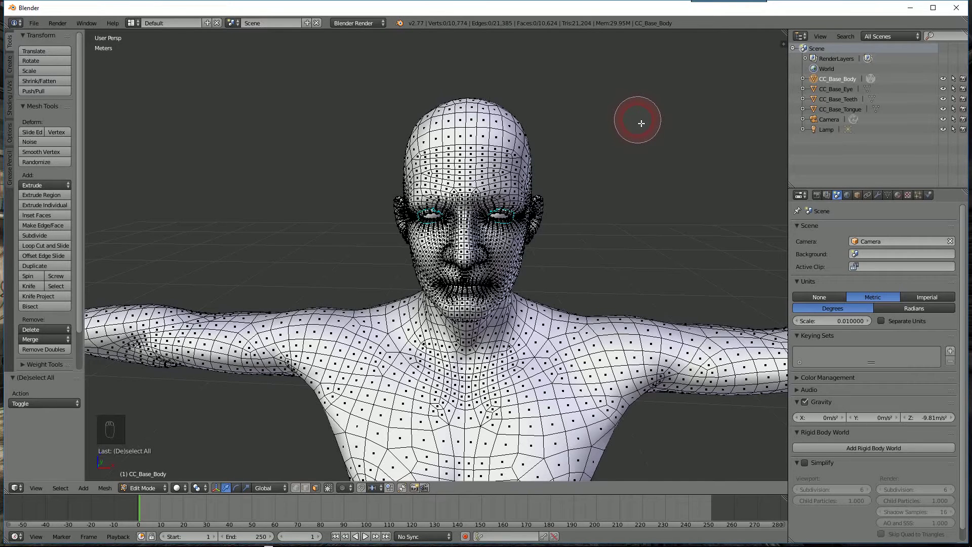
scroll(641, 123, up, 4)
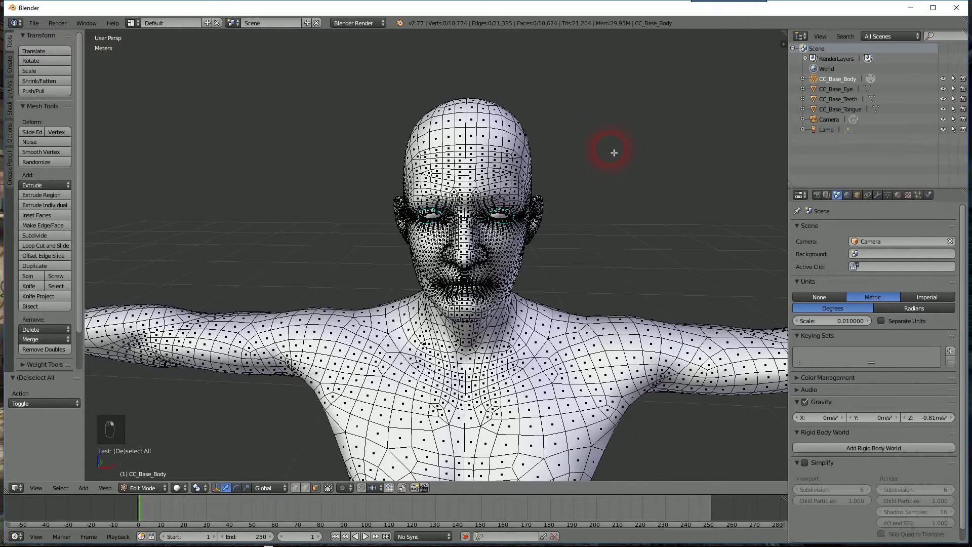
Step: Circle-select the faces from the upper forehead over the front of the scalp, then deselect the stray face at the side
mouse_move(614, 146)
middle_down()
mouse_move(610, 182)
mouse_move(608, 157)
middle_up()
scroll(610, 178, up, 5)
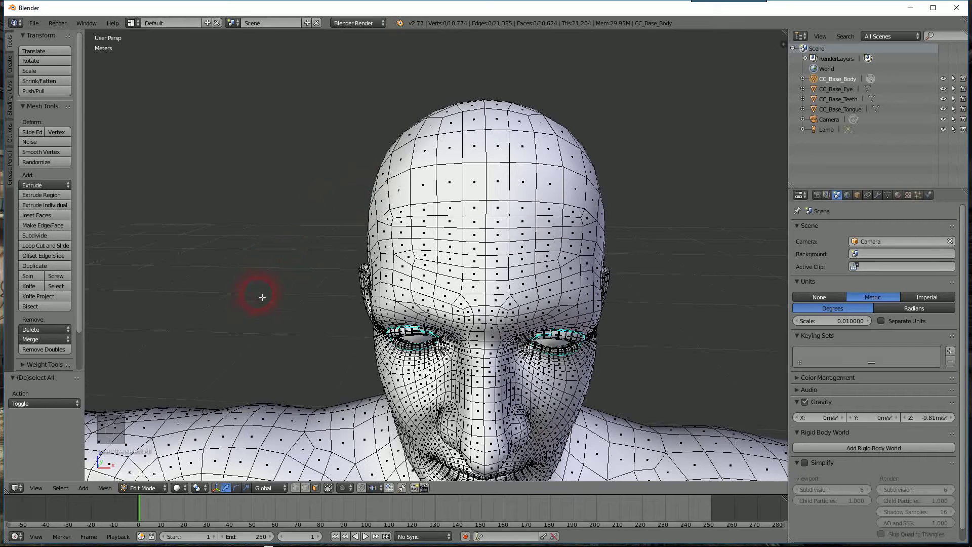
scroll(252, 330, down, 5)
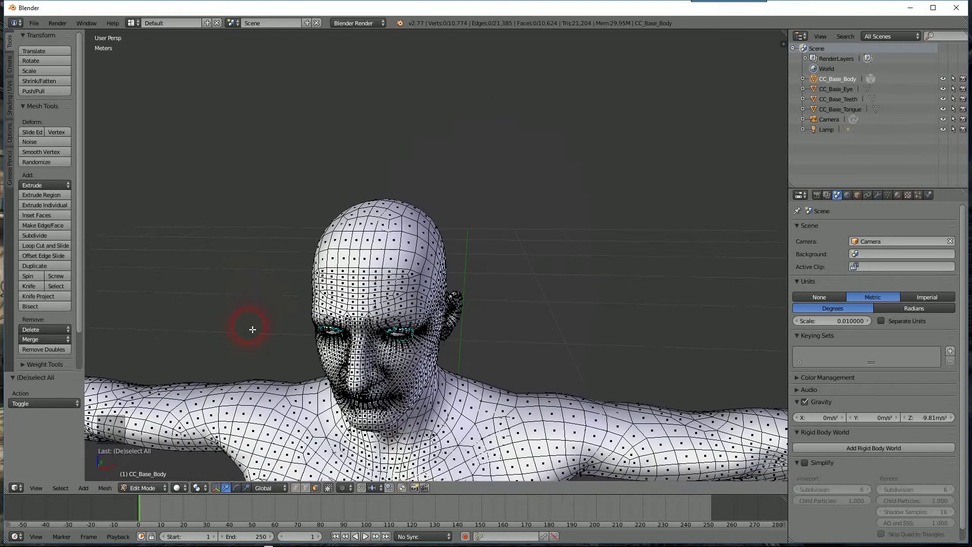
key(c)
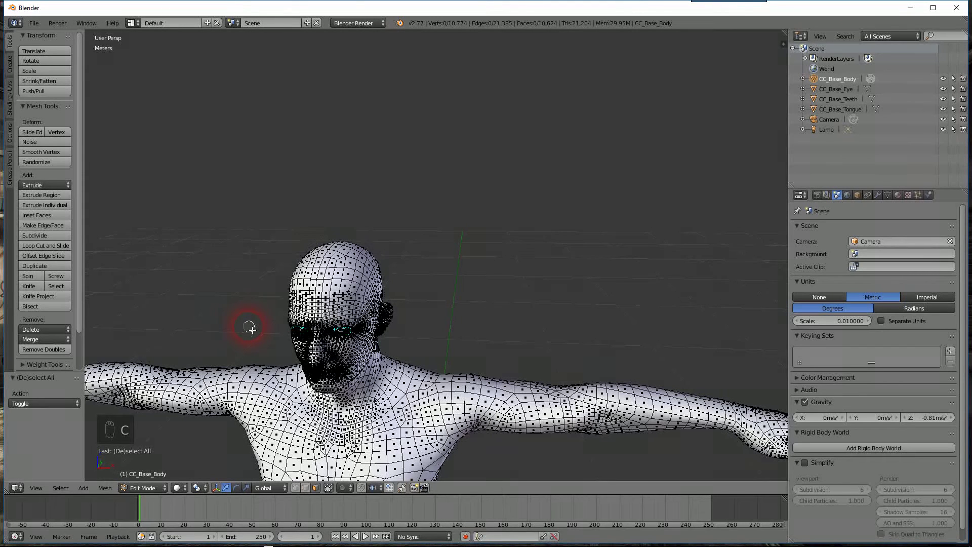
right_click(252, 329)
scroll(251, 326, up, 4)
middle_drag(292, 296, 291, 301)
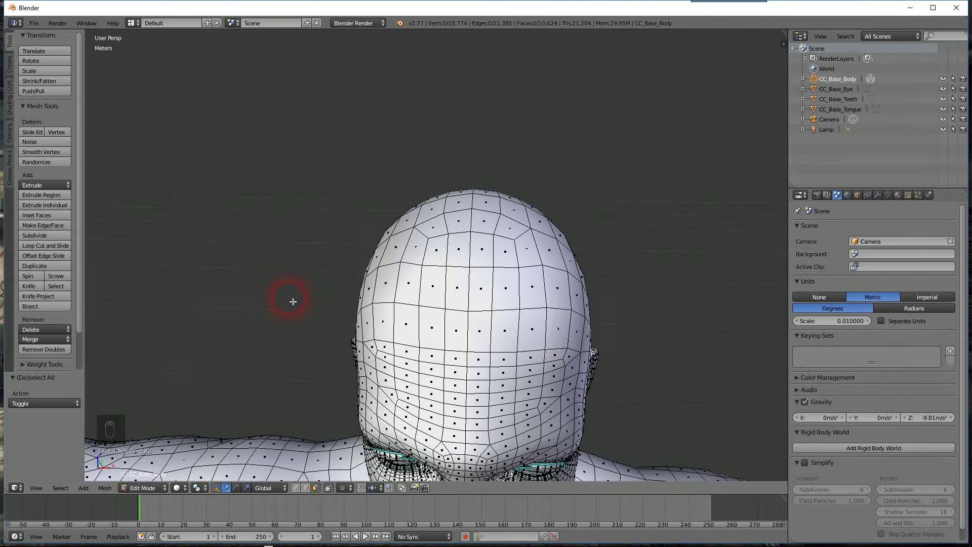
key(c)
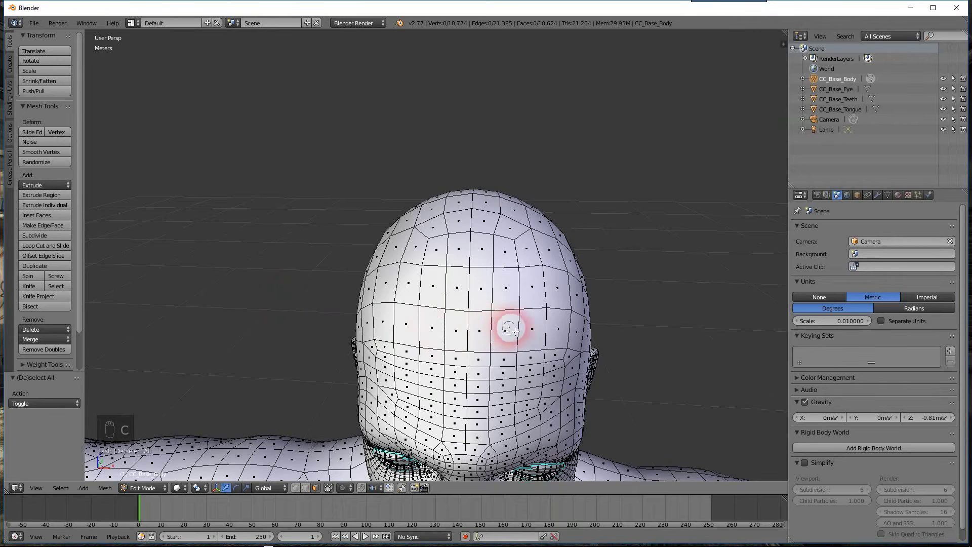
mouse_move(560, 330)
mouse_down()
mouse_move(400, 323)
mouse_move(404, 245)
mouse_move(424, 235)
mouse_move(417, 225)
mouse_move(472, 219)
mouse_move(527, 234)
mouse_move(554, 299)
mouse_move(510, 288)
mouse_move(463, 243)
mouse_move(462, 297)
mouse_move(543, 309)
mouse_move(608, 289)
mouse_move(721, 293)
mouse_move(693, 293)
mouse_up()
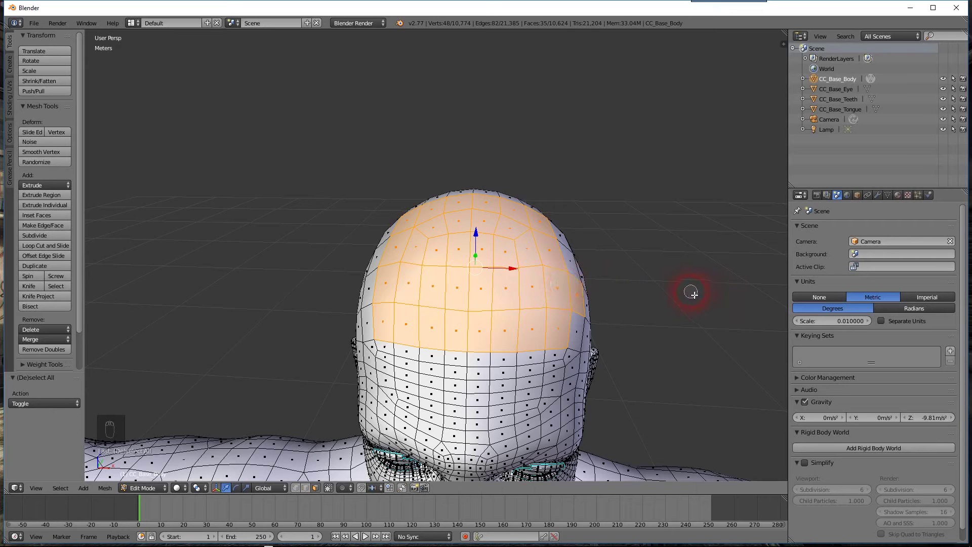
right_click(695, 294)
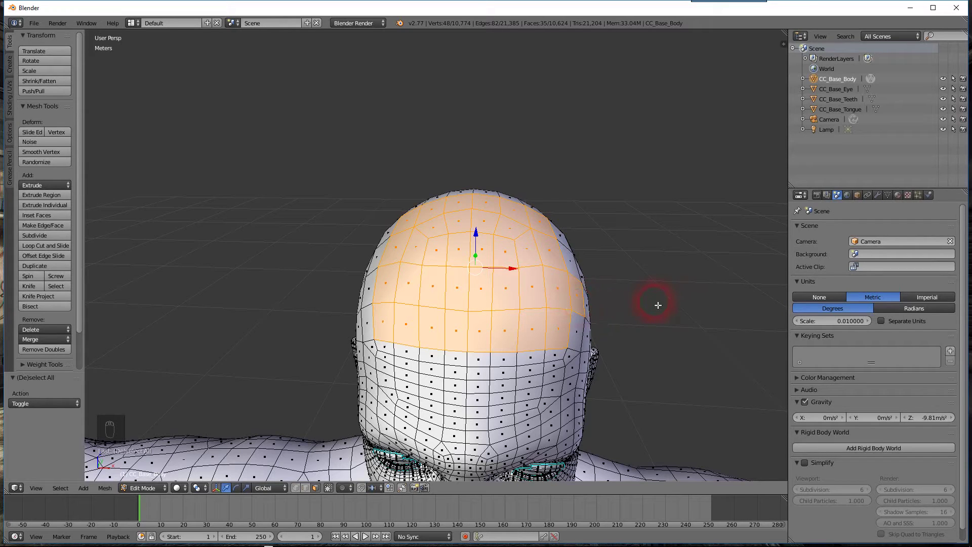
shift+right_click(581, 308)
Step: Extend the face selection over the crown and down the back of the head to just above the ears
middle_drag(704, 267, 572, 180)
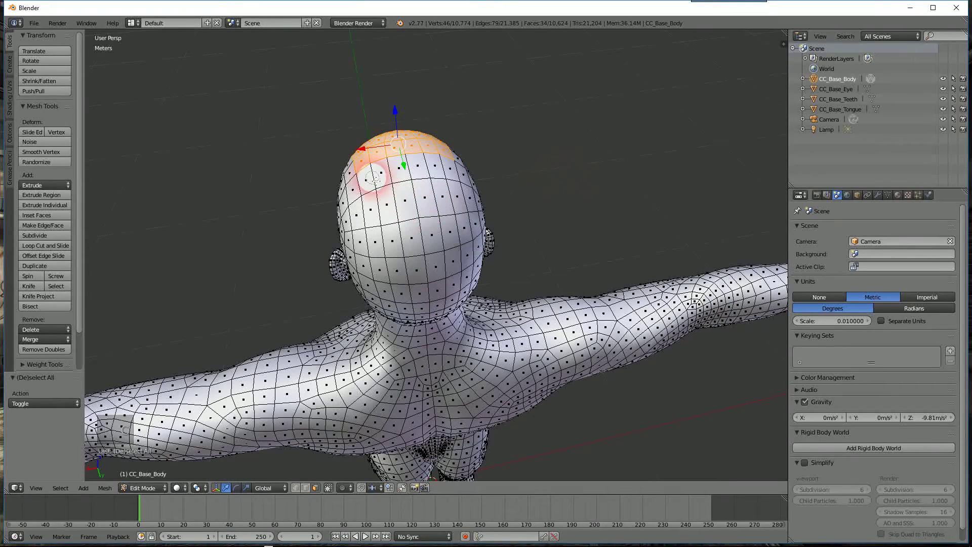
mouse_move(373, 179)
mouse_down()
mouse_move(445, 174)
mouse_move(432, 193)
mouse_move(420, 181)
mouse_move(380, 196)
mouse_move(398, 298)
mouse_move(439, 295)
mouse_move(423, 270)
mouse_move(455, 262)
mouse_move(456, 226)
mouse_move(457, 292)
mouse_up()
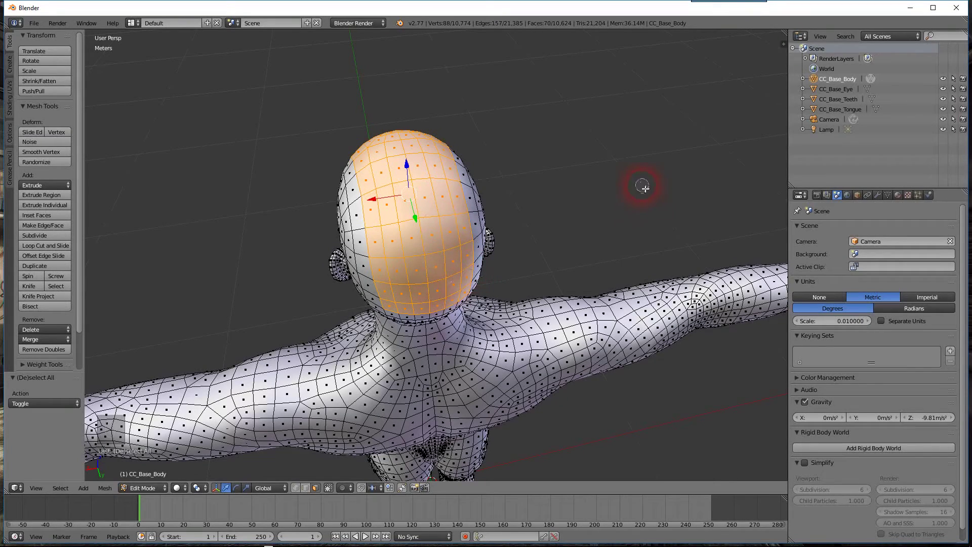
middle_drag(627, 181, 616, 136)
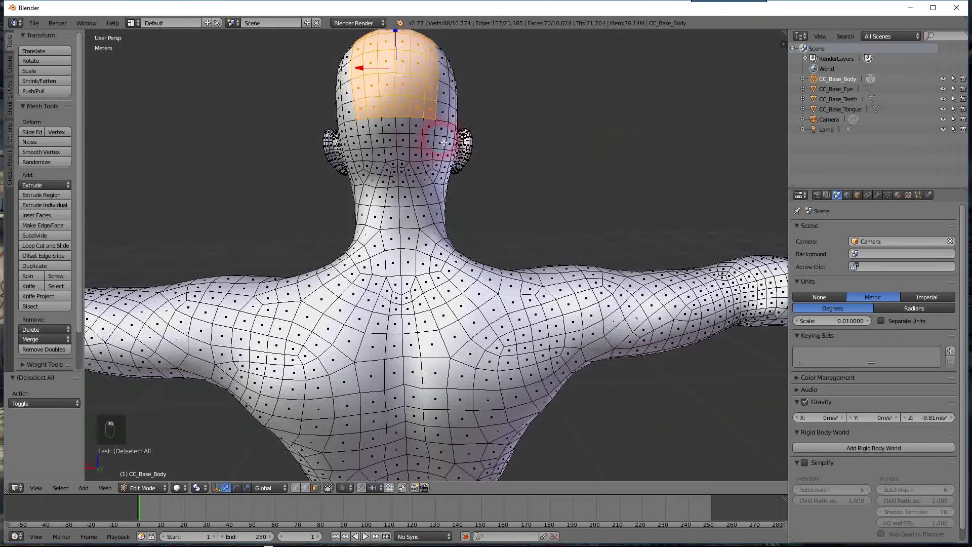
key(c)
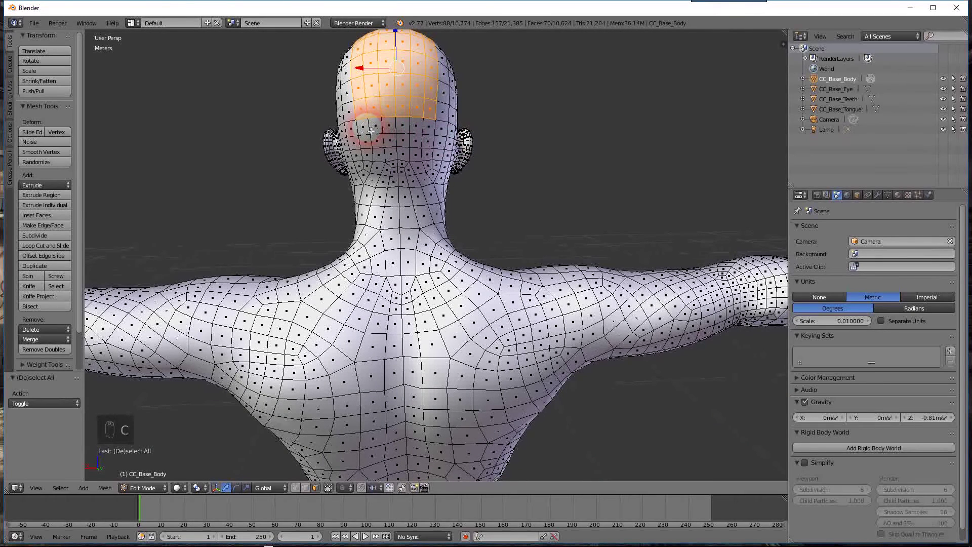
drag(371, 131, 423, 128)
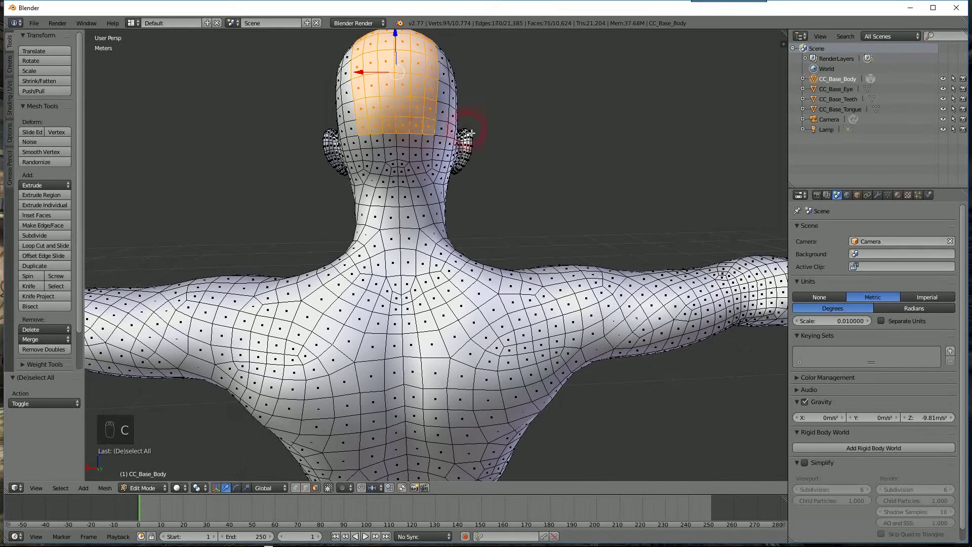
right_click(597, 150)
Step: Separate the selected scalp faces from the body into their own mesh object and make that object active
mouse_move(597, 150)
middle_down()
mouse_move(556, 139)
mouse_move(714, 144)
mouse_move(694, 172)
mouse_move(718, 189)
mouse_move(711, 180)
mouse_move(618, 248)
mouse_move(621, 217)
mouse_move(685, 210)
middle_up()
scroll(618, 248, up, 2)
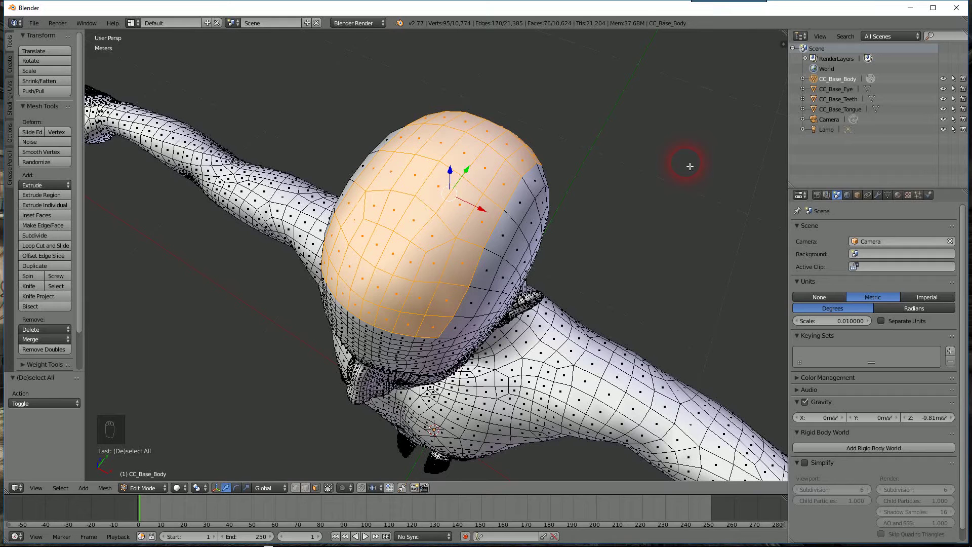
key(p)
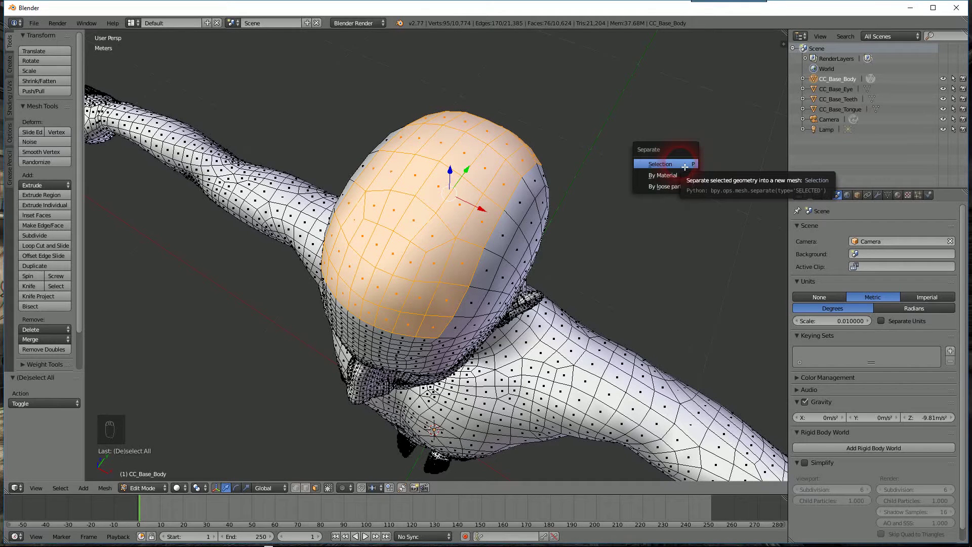
click(660, 164)
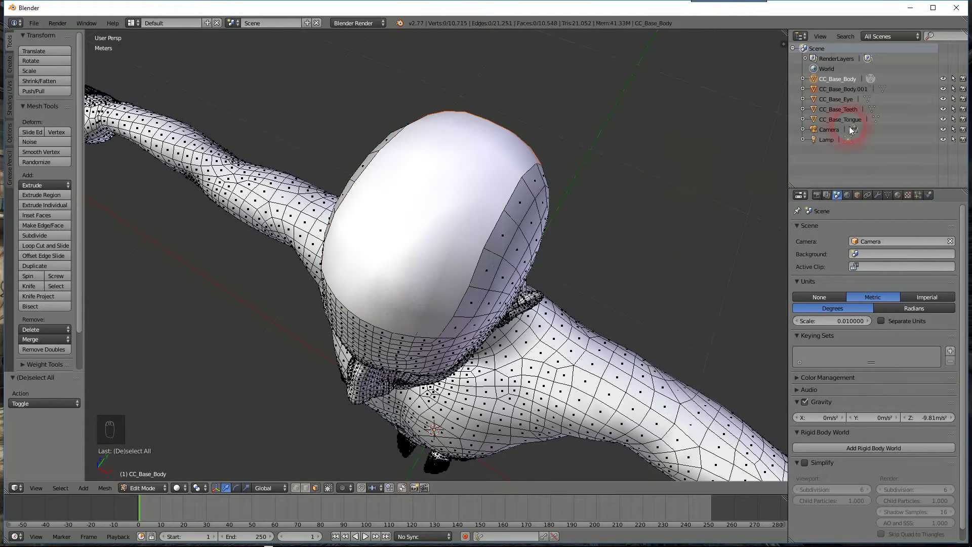
click(851, 89)
middle_drag(648, 191, 655, 162)
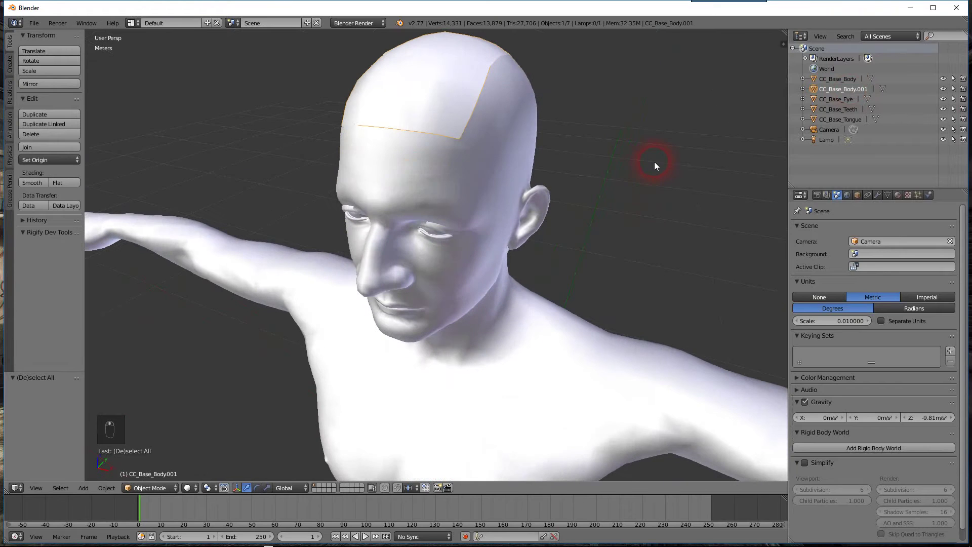
Step: Unlink the Eyelash, Fingernail, Skin_Body and Toenail materials from the separated scalp mesh, keeping only Skin_Head
click(803, 90)
click(816, 99)
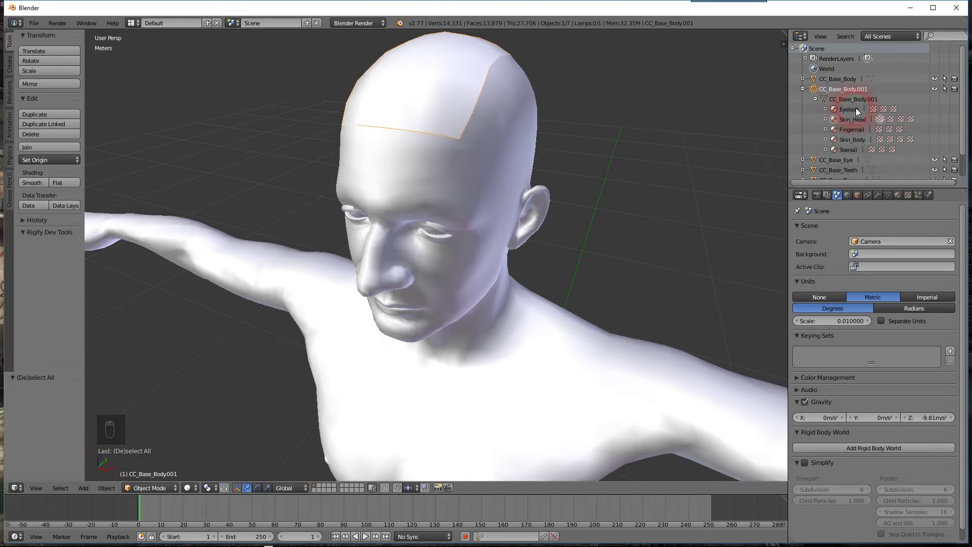
right_click(856, 109)
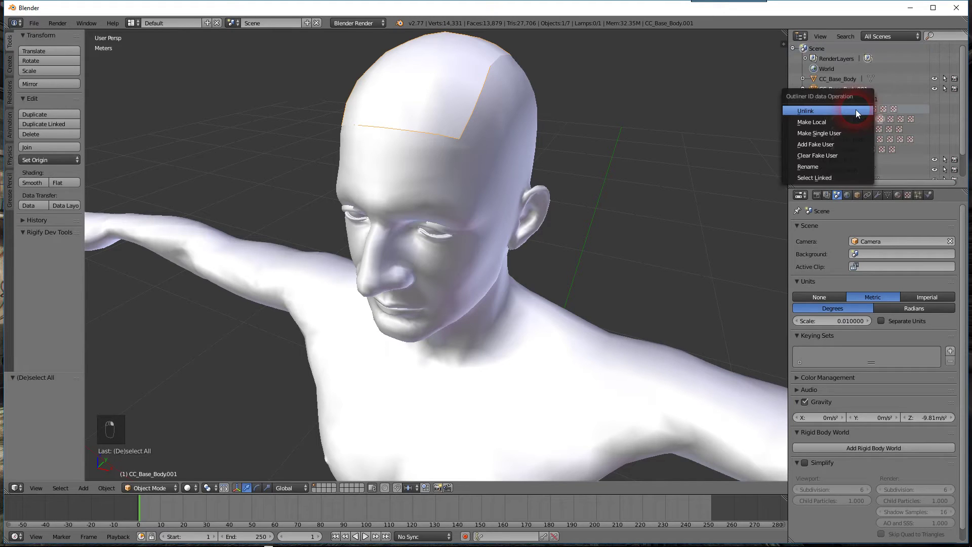
click(828, 111)
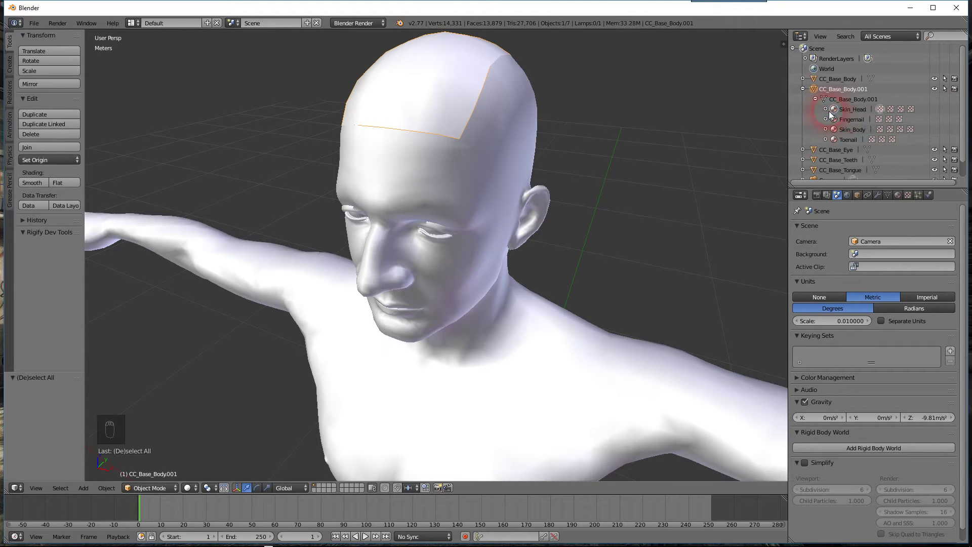
right_click(855, 120)
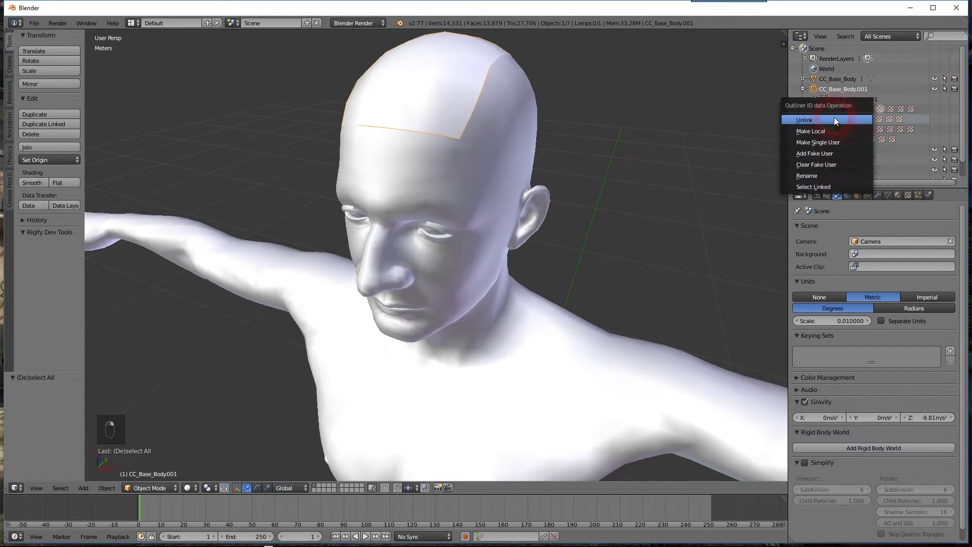
click(834, 118)
right_click(851, 120)
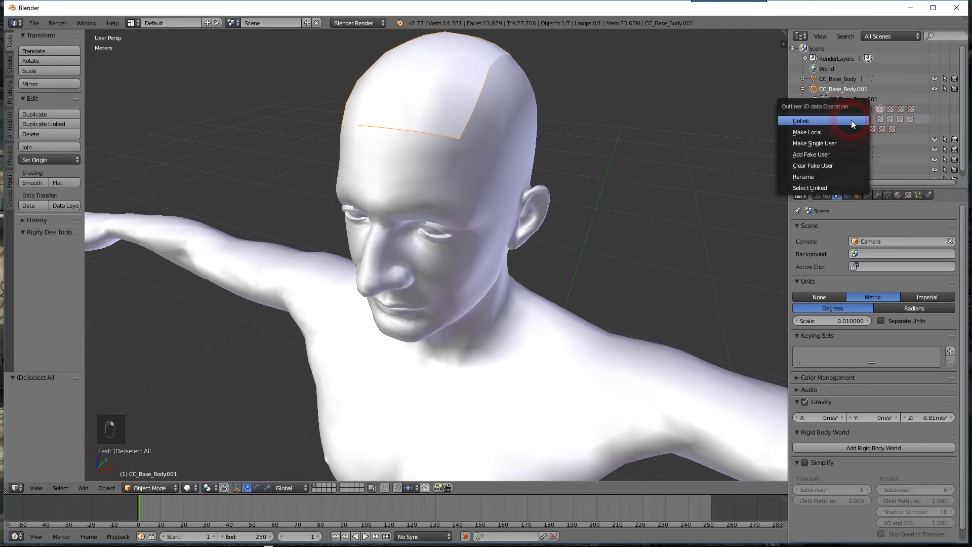
click(837, 120)
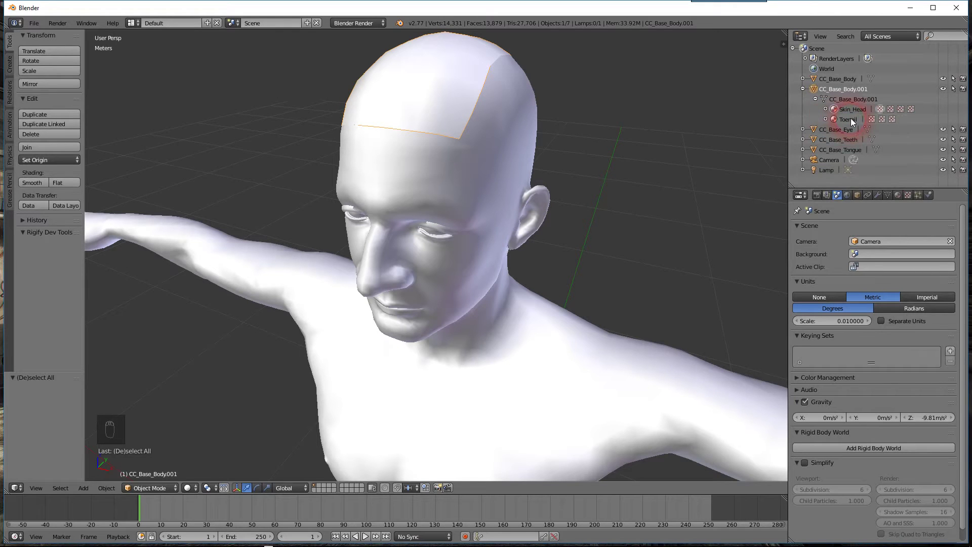
right_click(851, 119)
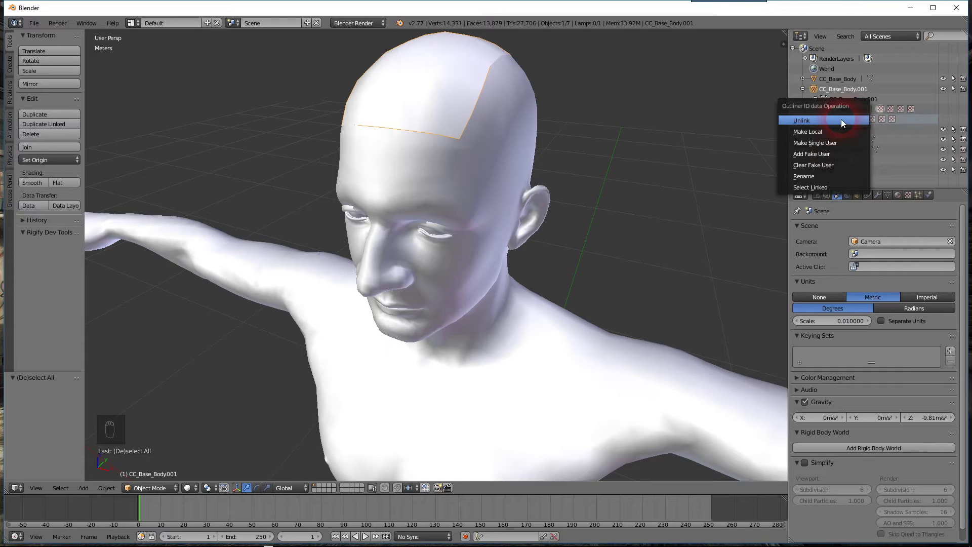
click(841, 119)
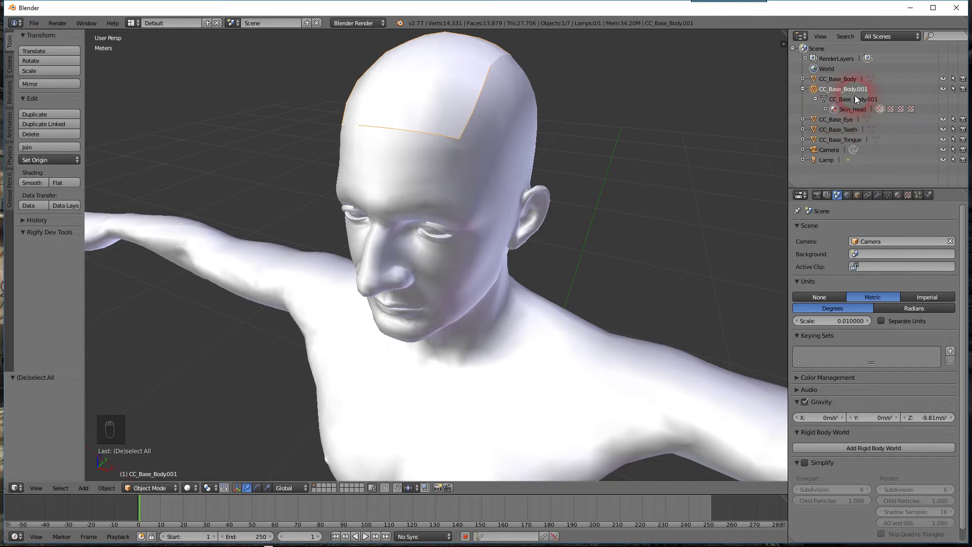
Step: Rename the separated scalp object to CC_Scalp
double_click(876, 88)
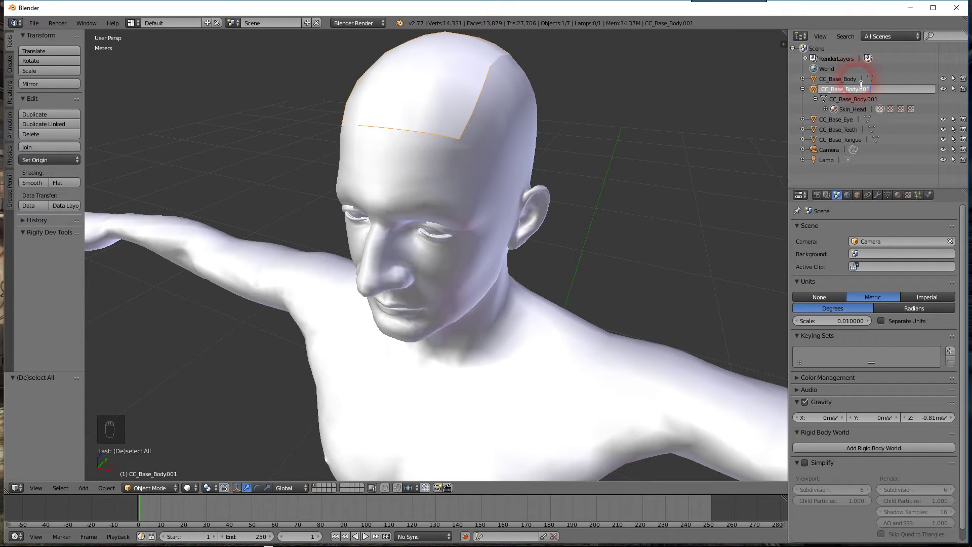
key(BackSpace)
key(BackSpace)
key(BackSpace)
key(BackSpace)
key(BackSpace)
key(BackSpace)
key(BackSpace)
key(BackSpace)
key(BackSpace)
key(BackSpace)
key(BackSpace)
key(BackSpace)
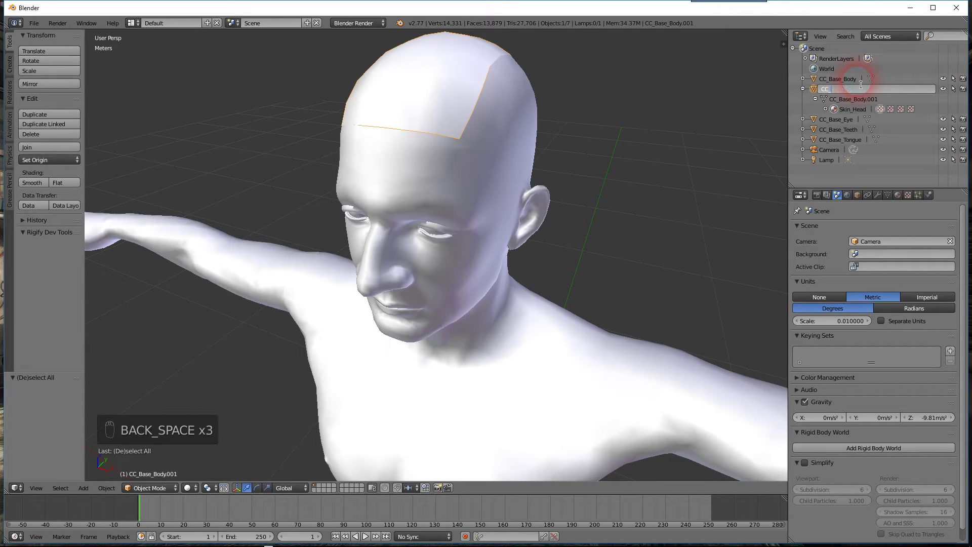
text(Scalp)
key(Return)
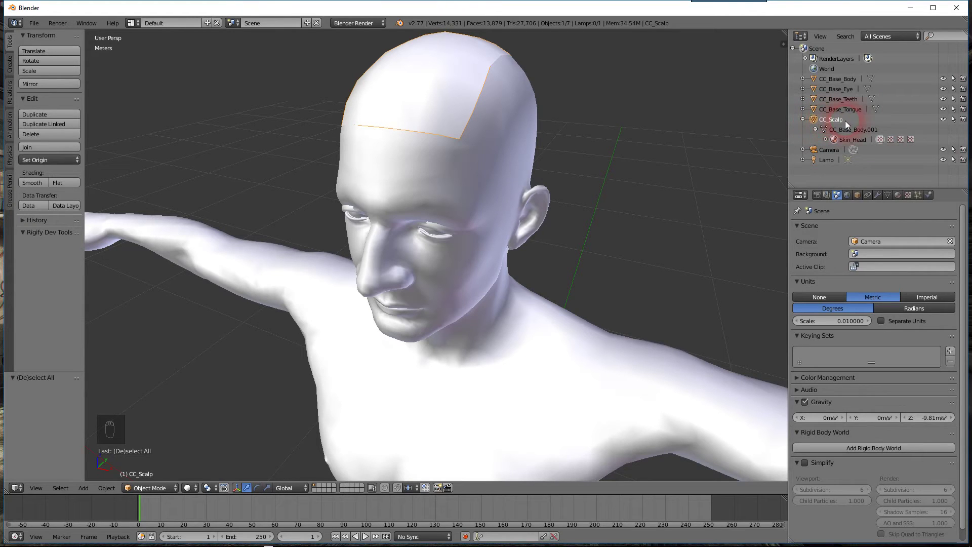
Step: Rename the mesh data under the CC_Scalp object to CC_Scalp
double_click(872, 130)
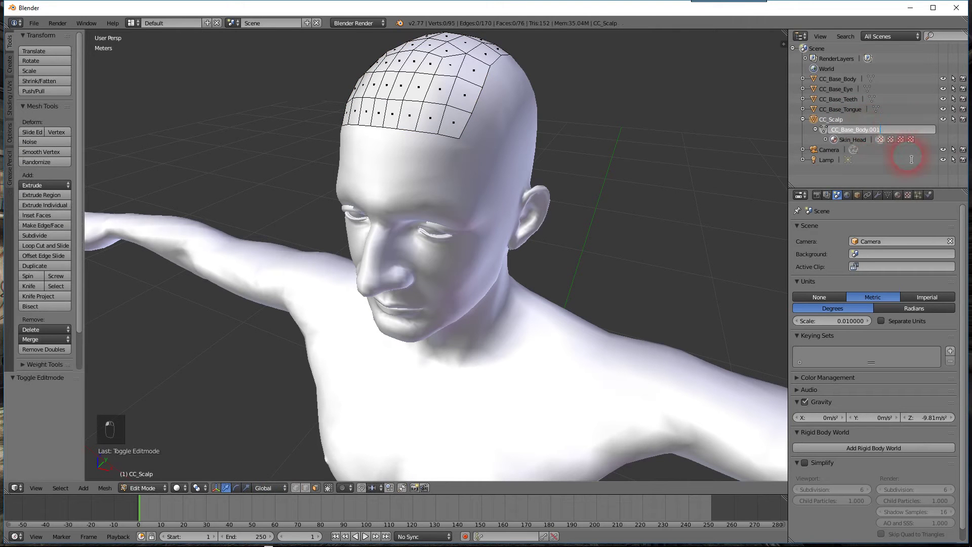
key(BackSpace)
key(BackSpace)
key(BackSpace)
key(BackSpace)
key(BackSpace)
key(BackSpace)
key(BackSpace)
key(BackSpace)
key(BackSpace)
key(BackSpace)
key(BackSpace)
key(BackSpace)
key(BackSpace)
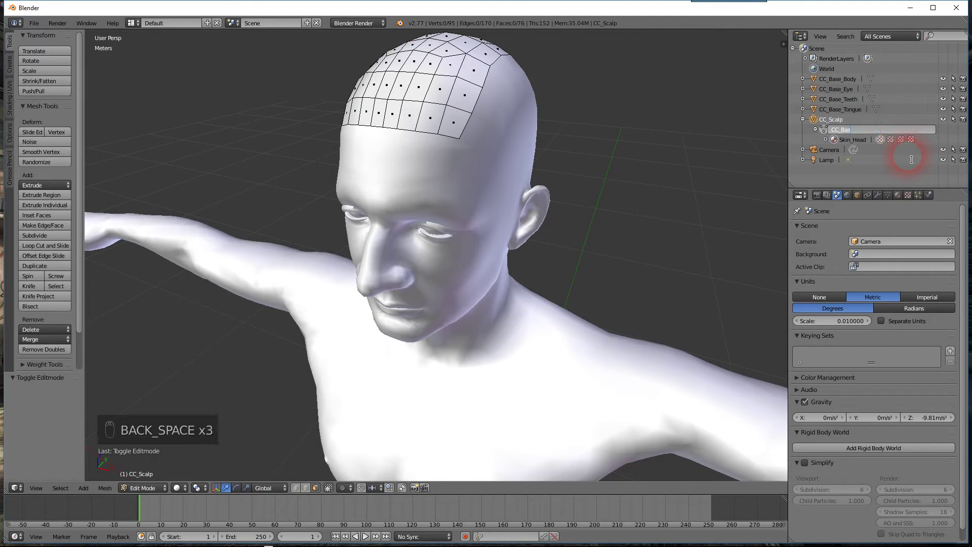
text(Scalp)
click(911, 160)
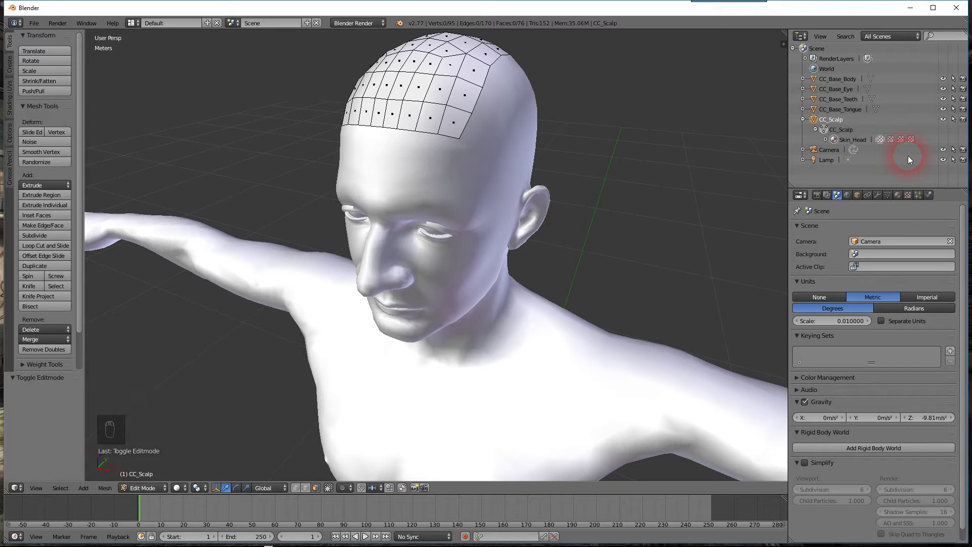
Step: Rename the scalp's Skin_Head material to Skin_Scalp and return to Object Mode
double_click(859, 139)
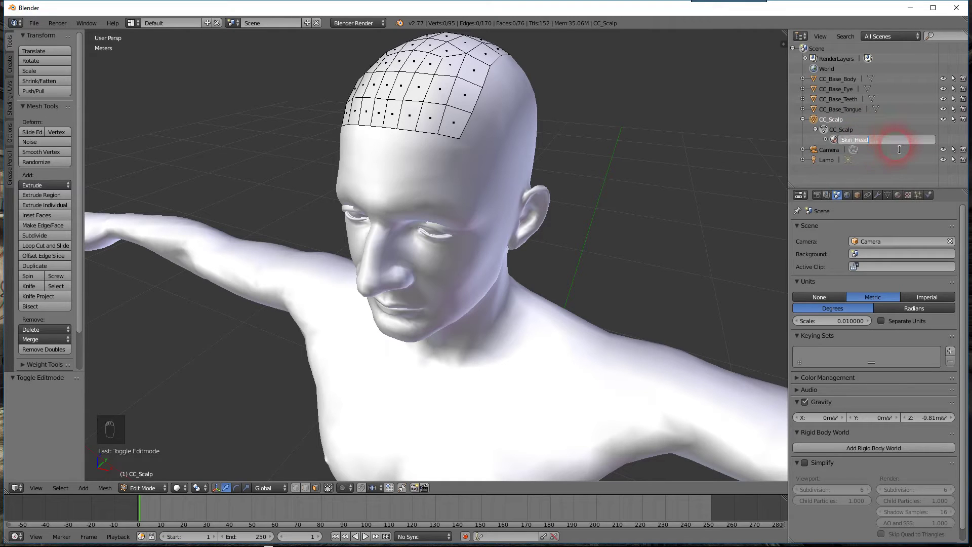
key(BackSpace)
key(BackSpace)
key(BackSpace)
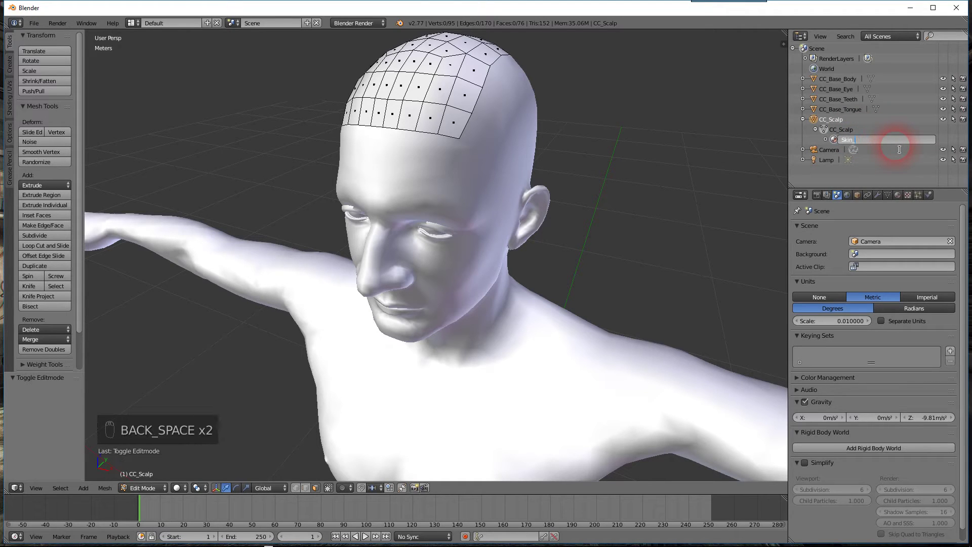
click(899, 149)
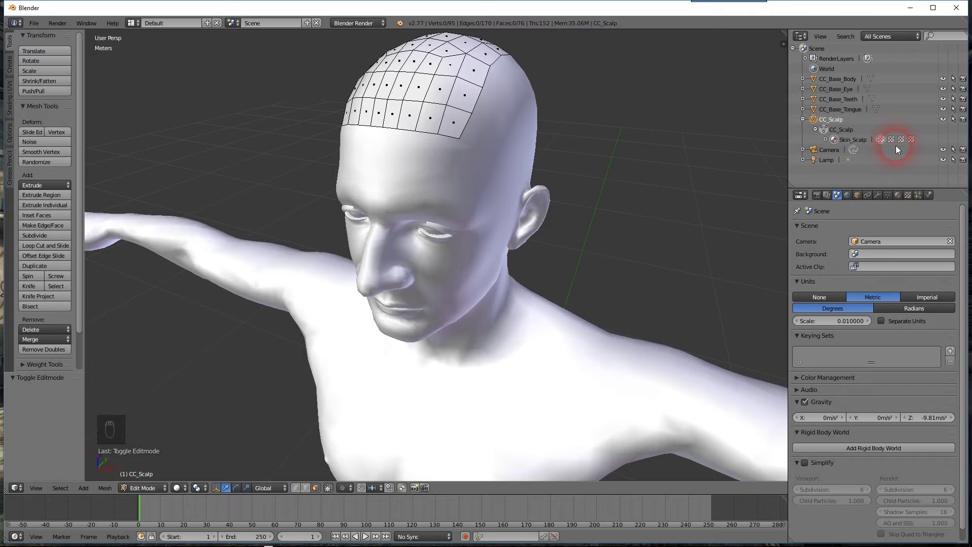
click(151, 487)
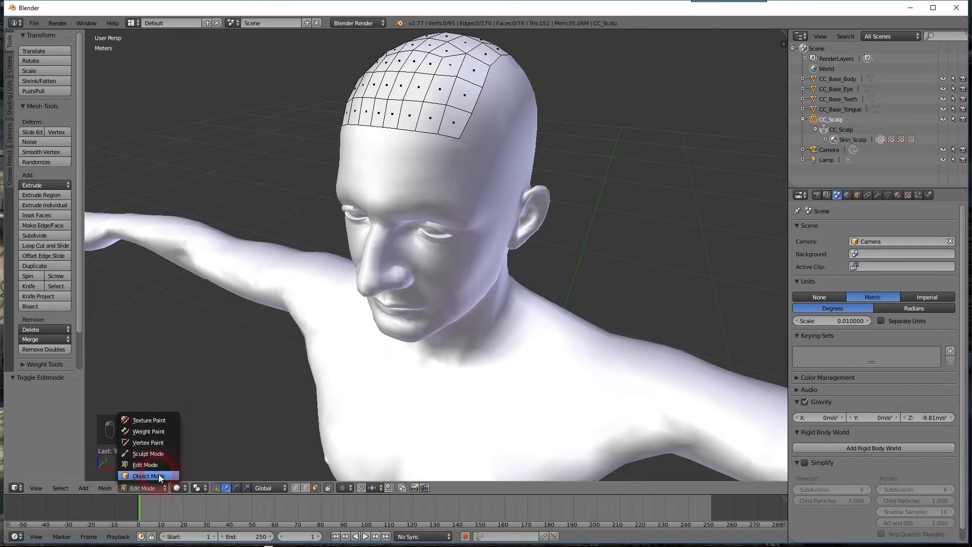
click(159, 476)
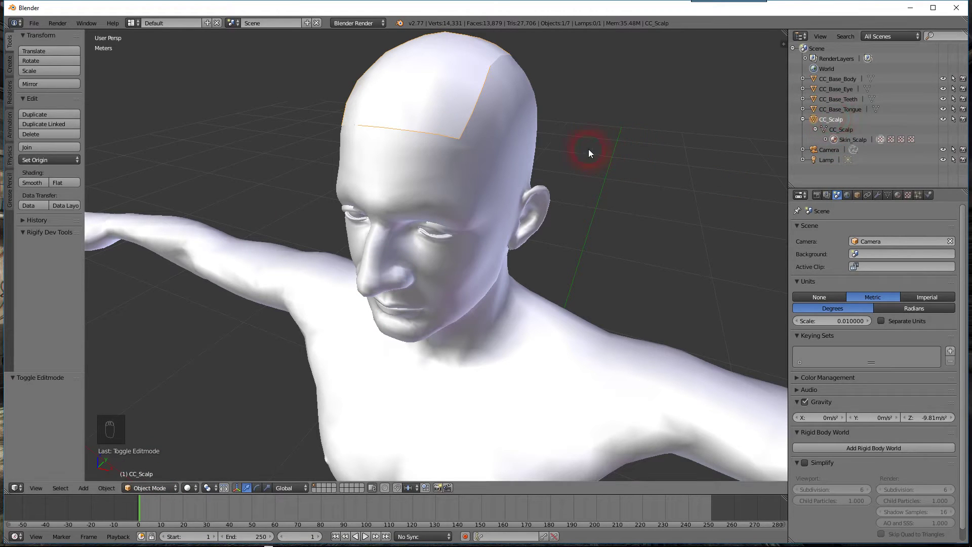
Step: Export only the selected scalp object as a Wavefront OBJ, overwriting Scalp.obj in the Tutorial folder
click(33, 23)
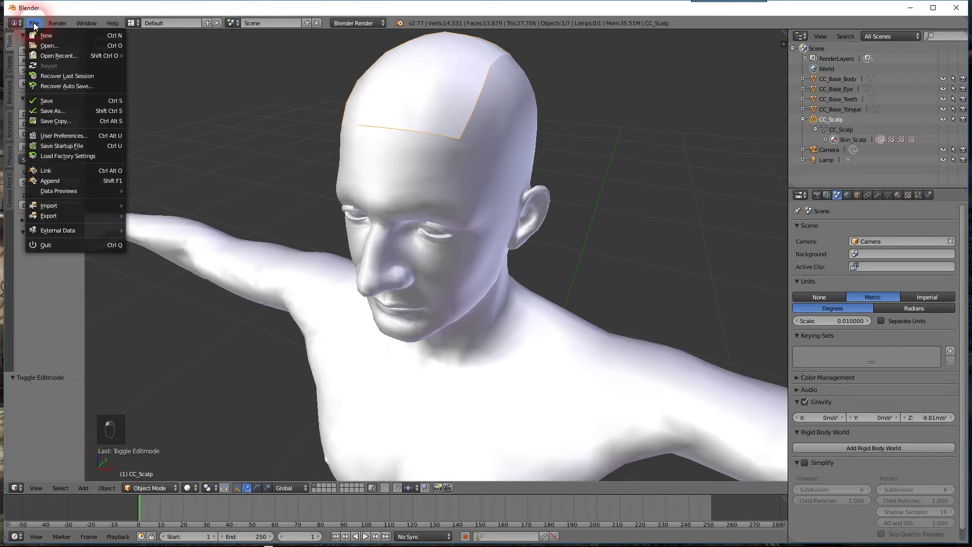
mouse_move(57, 217)
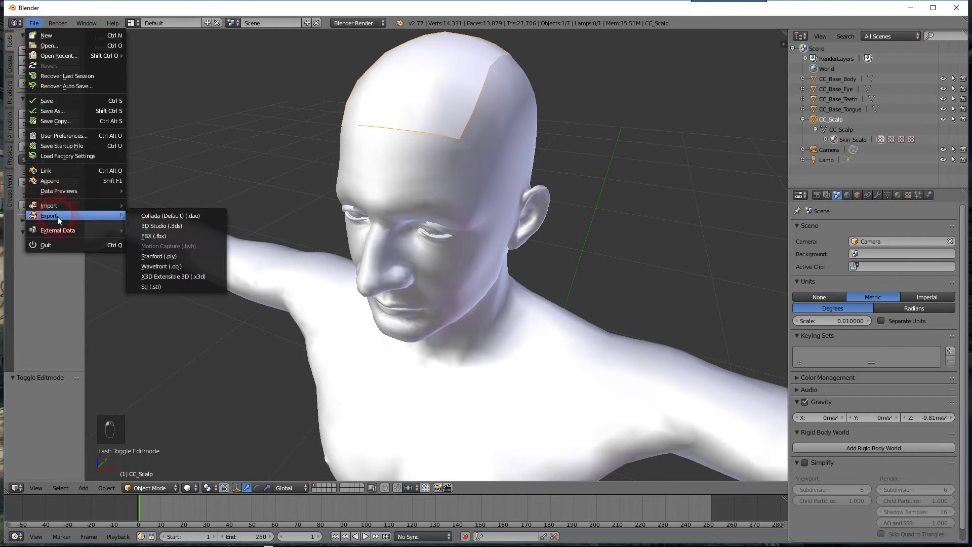
click(183, 266)
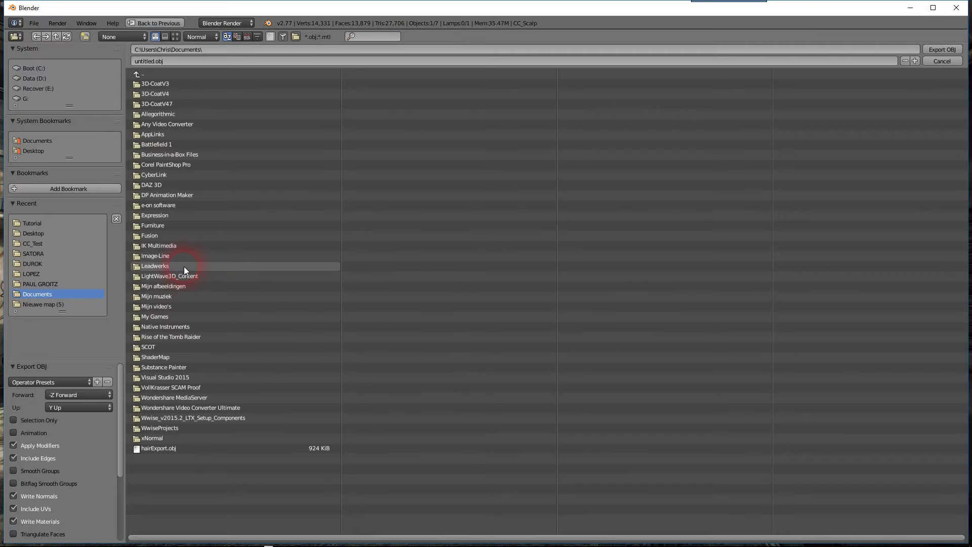
click(13, 421)
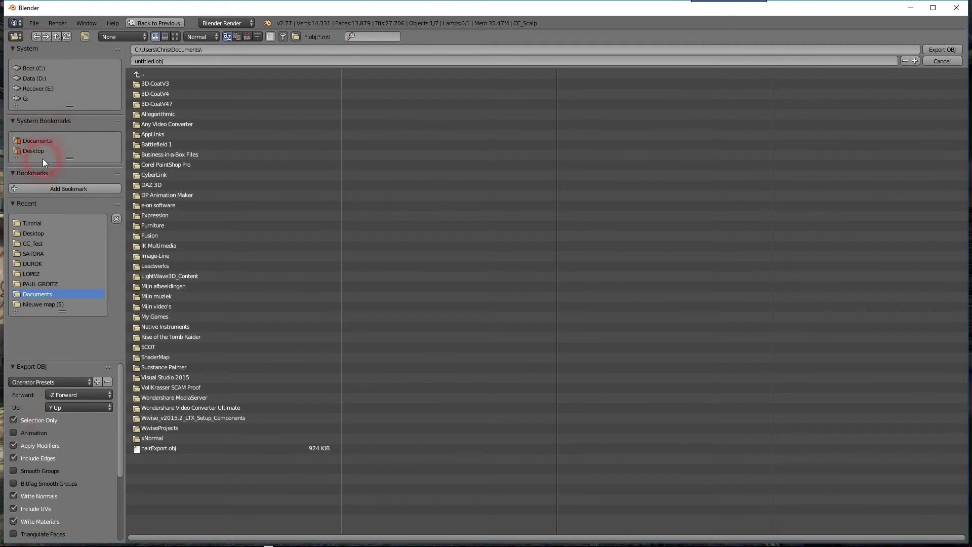
click(32, 222)
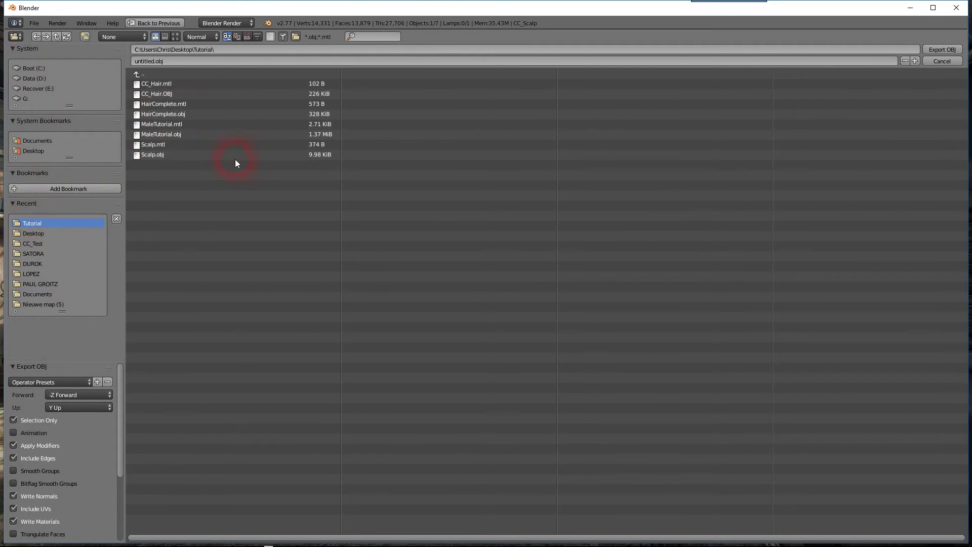
click(165, 156)
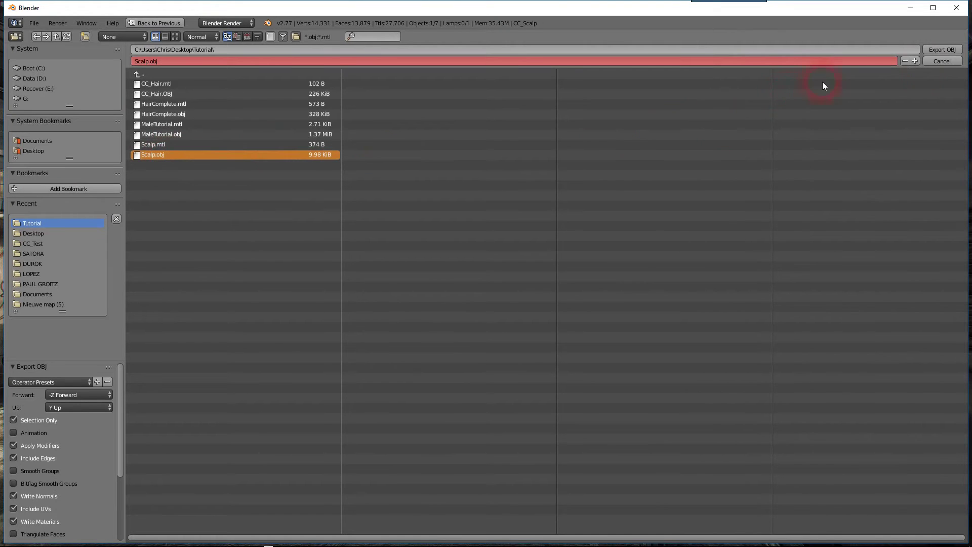
click(943, 49)
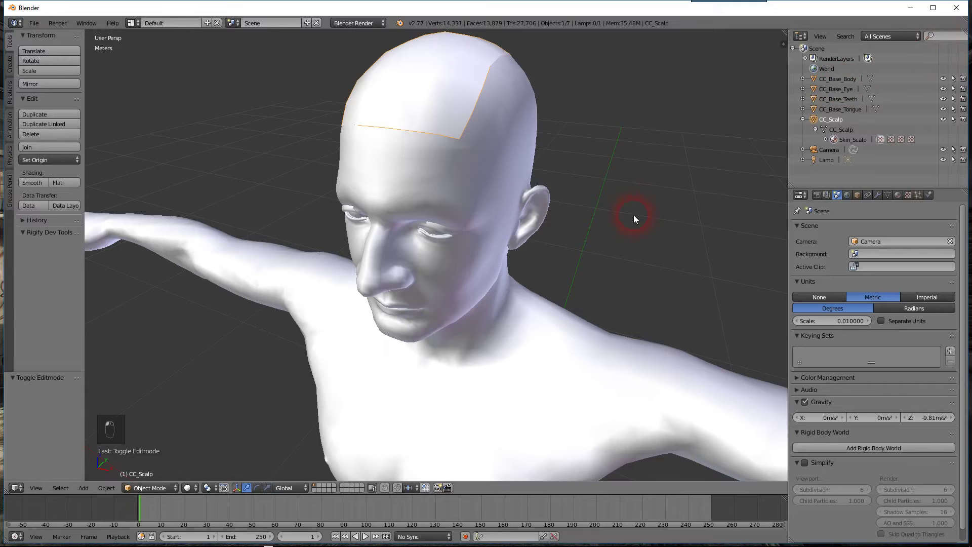
Step: Start a new scene by reloading the start-up file
click(32, 24)
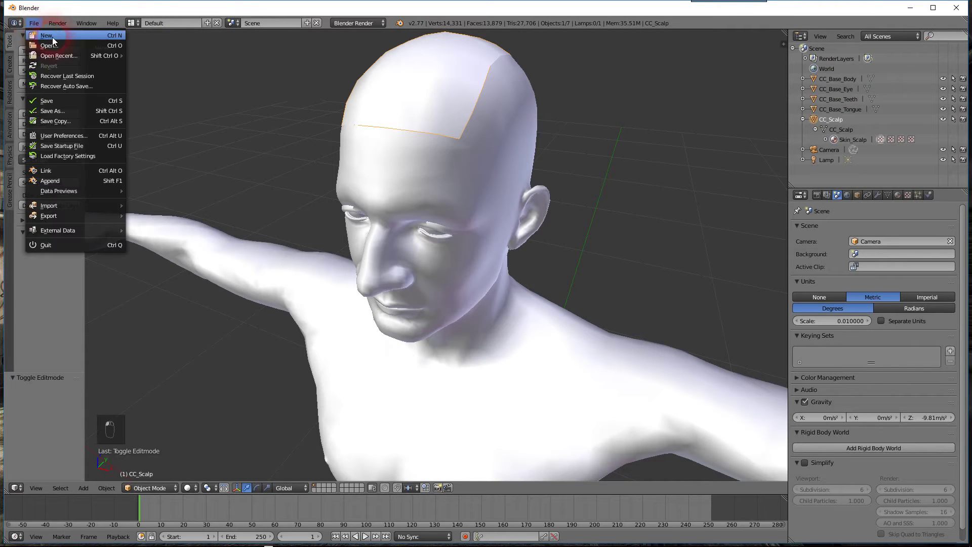
click(53, 38)
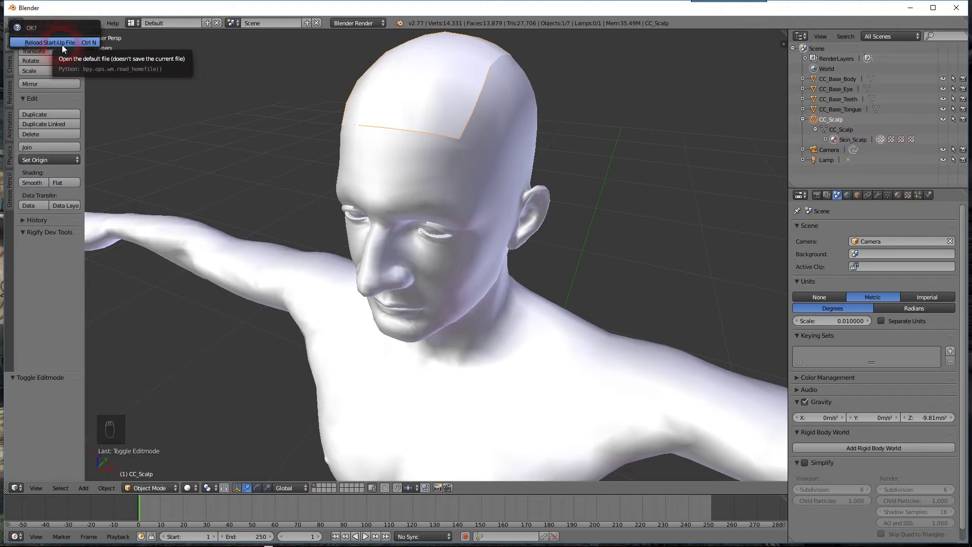
click(62, 44)
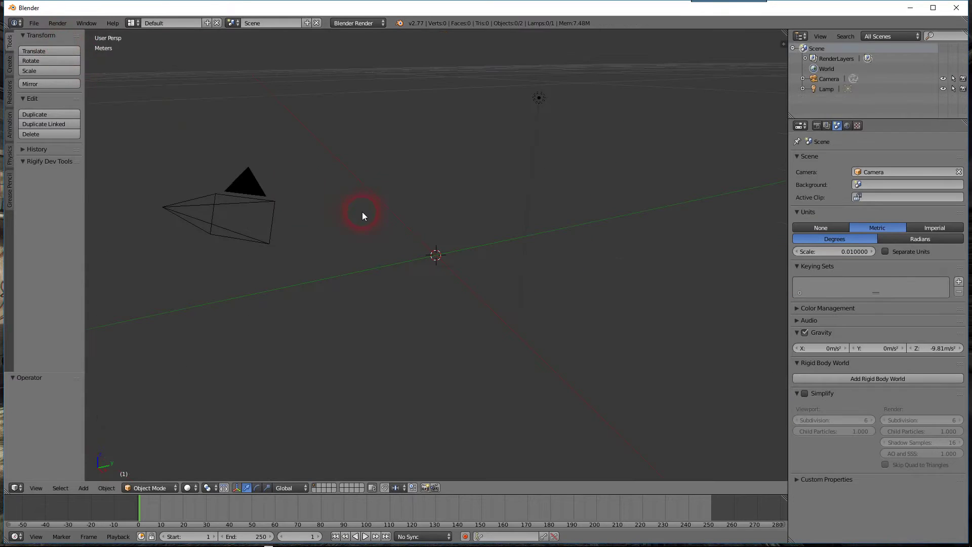
Step: Import Scalp.obj from the Tutorial folder as a Wavefront OBJ and enlarge the outliner area
click(33, 23)
mouse_move(64, 205)
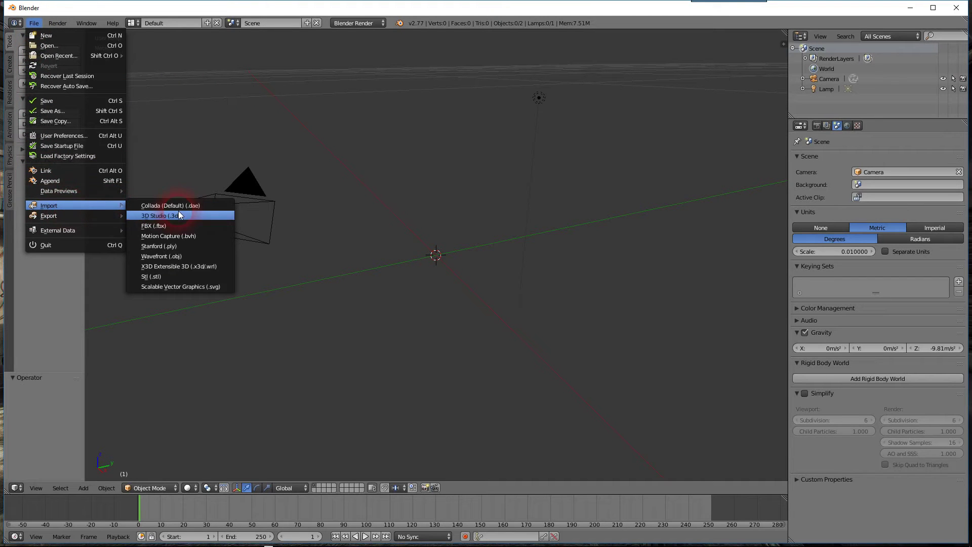
click(182, 257)
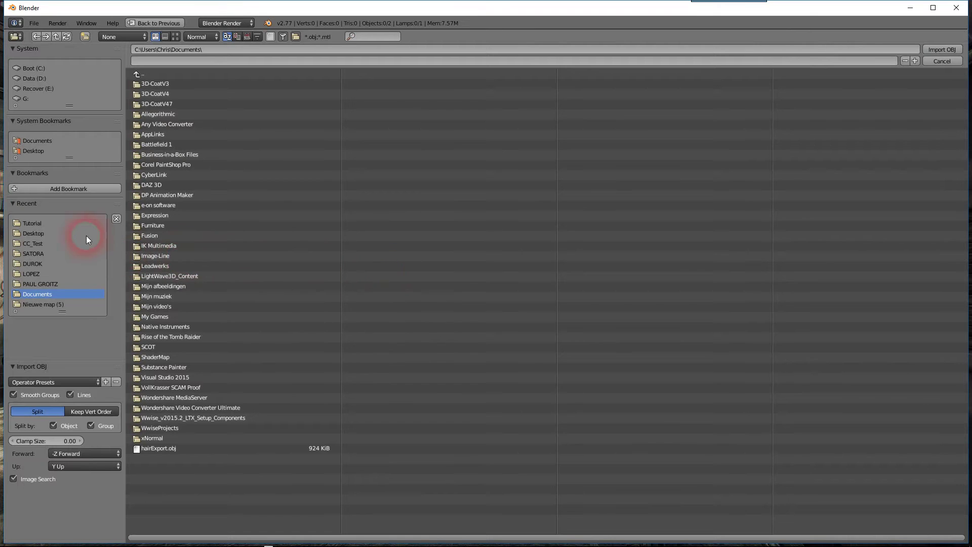
click(40, 222)
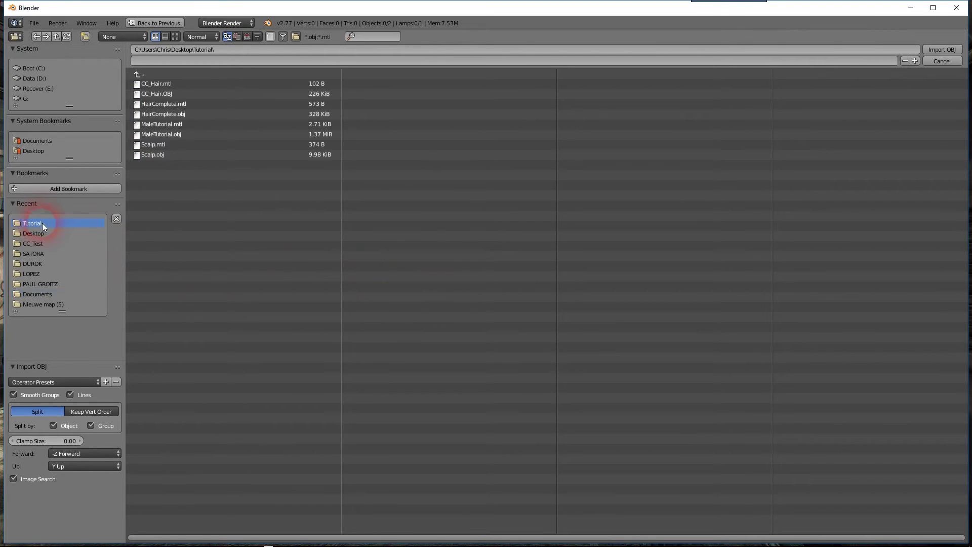
double_click(153, 155)
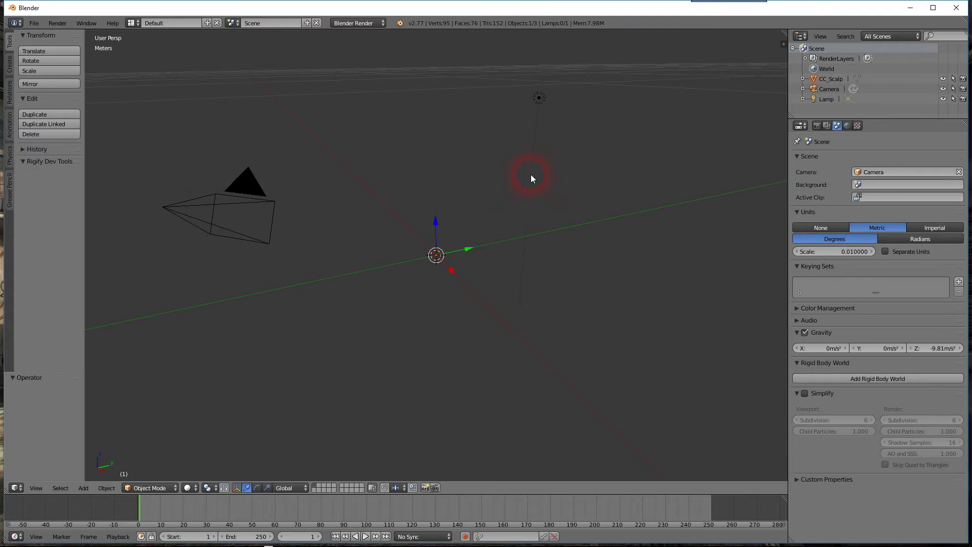
middle_drag(534, 172, 599, 219)
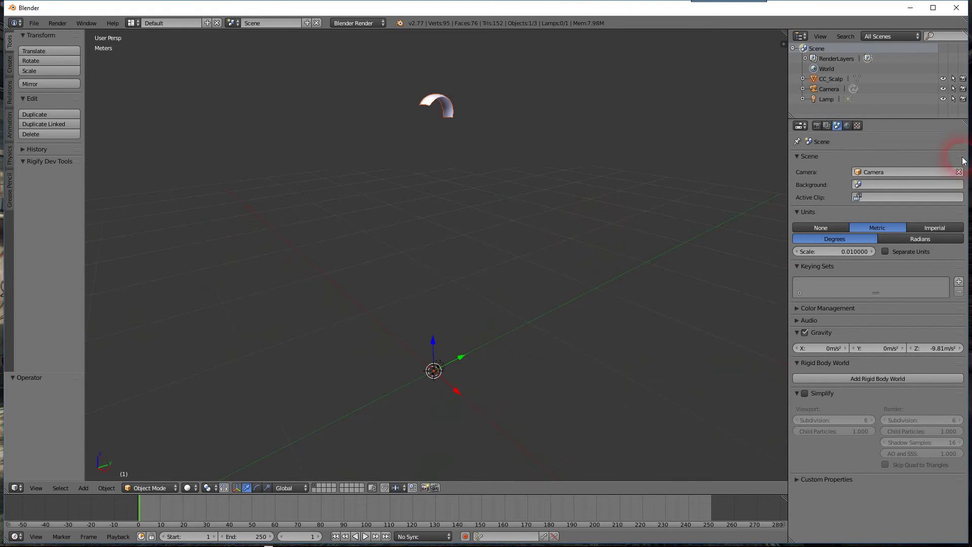
drag(919, 124, 920, 202)
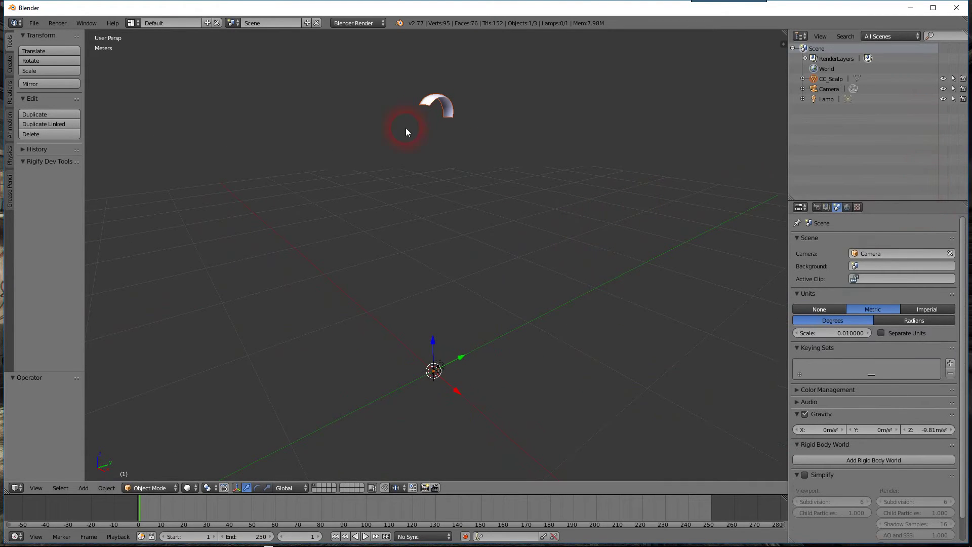
Step: Import the CC_Hair.OBJ hair model from the Tutorial folder into the scene with the scalp
click(34, 23)
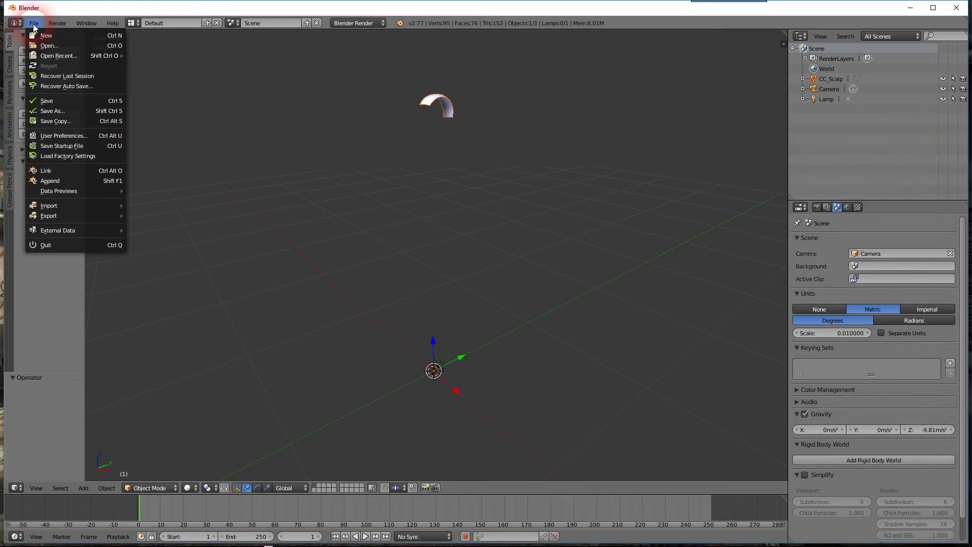
mouse_move(50, 190)
mouse_move(87, 205)
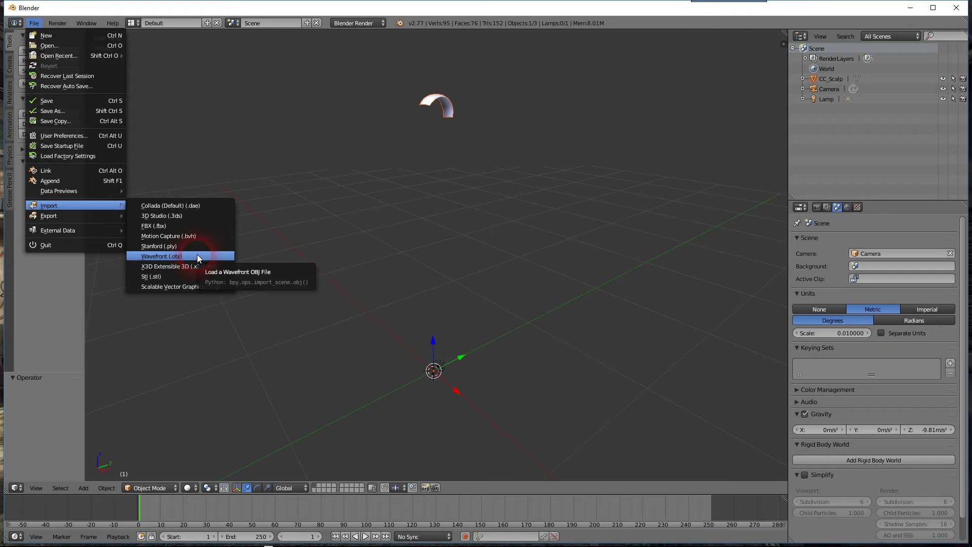
click(180, 257)
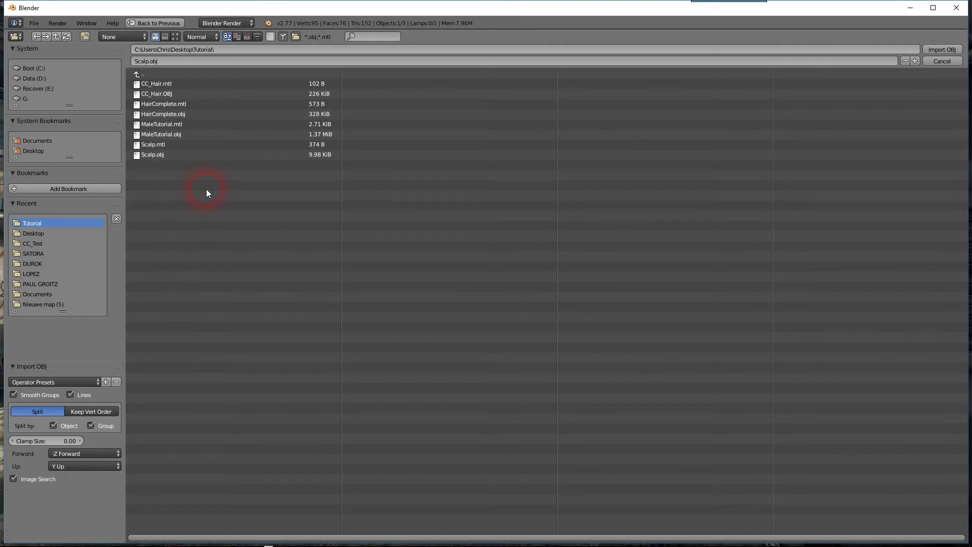
double_click(168, 94)
middle_drag(513, 191, 702, 168)
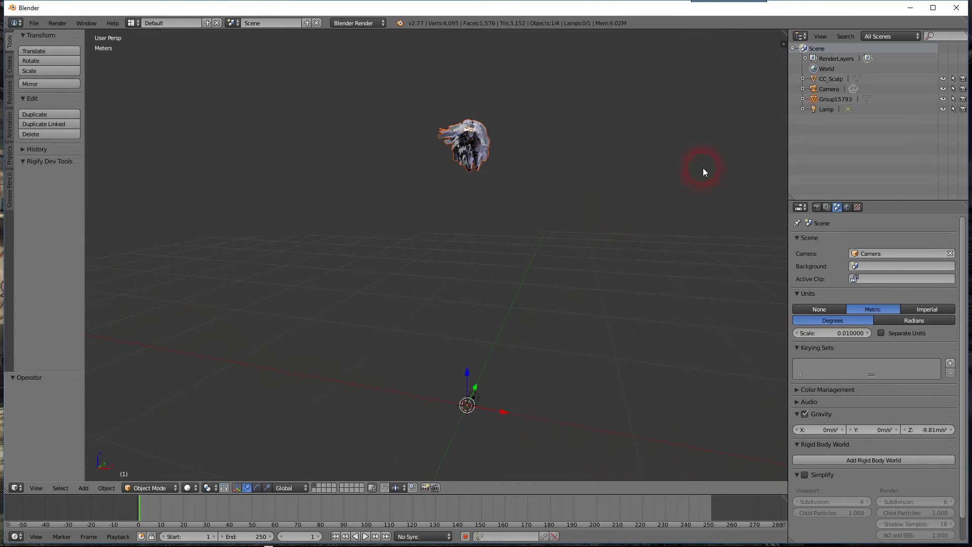
Step: Expand the imported hair object's hierarchy down to its material and rename the object to CC_Hair
click(803, 98)
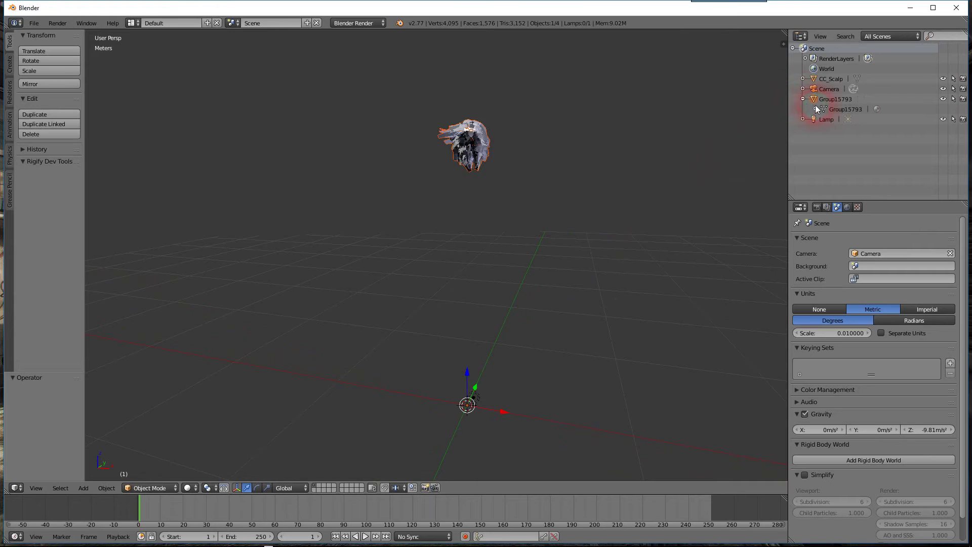
click(816, 109)
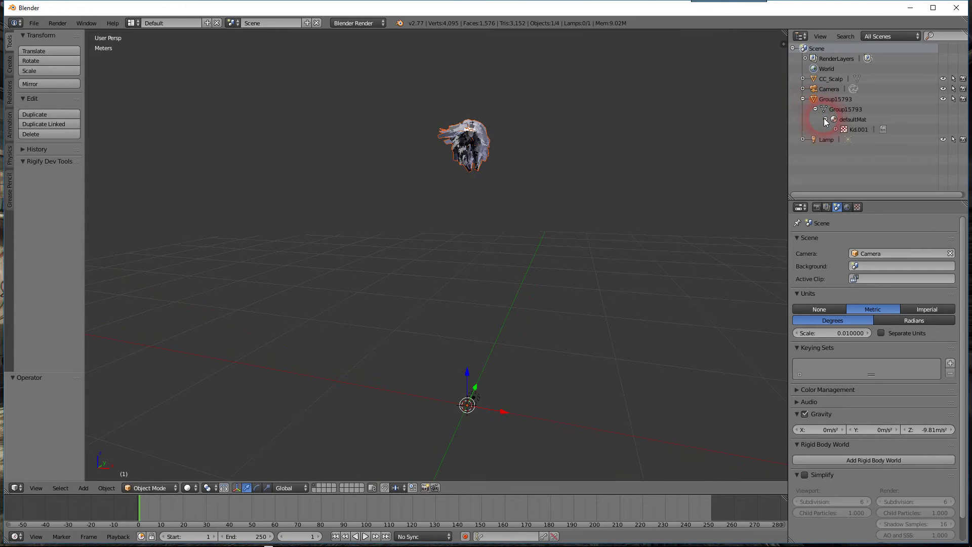
double_click(862, 99)
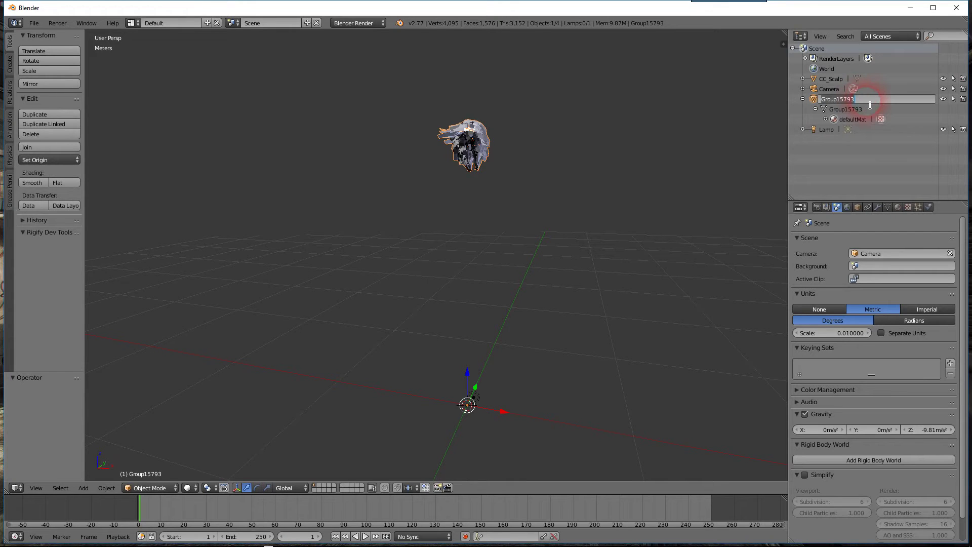
text(CC_H)
text(air)
key(Return)
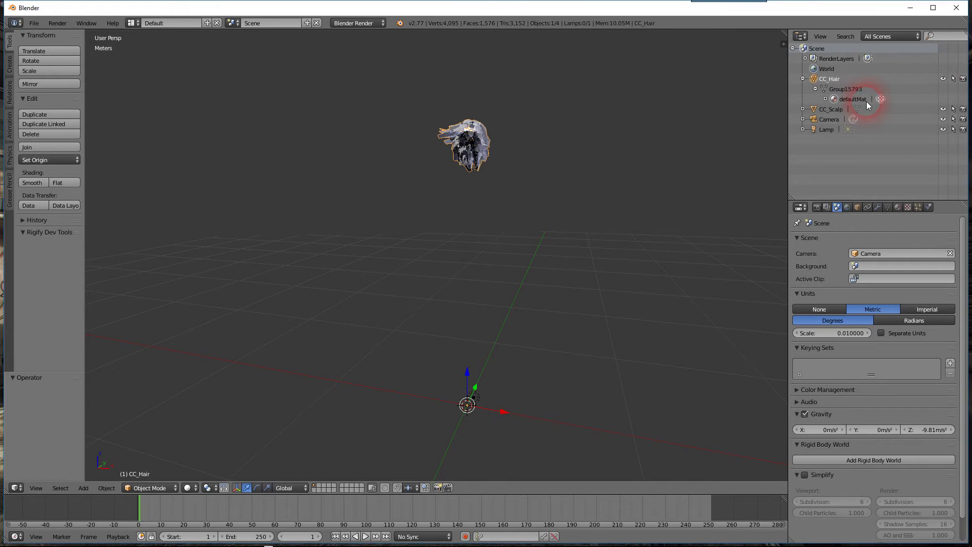
Step: Rename the mesh data under the hair object to CC_Hair
double_click(835, 89)
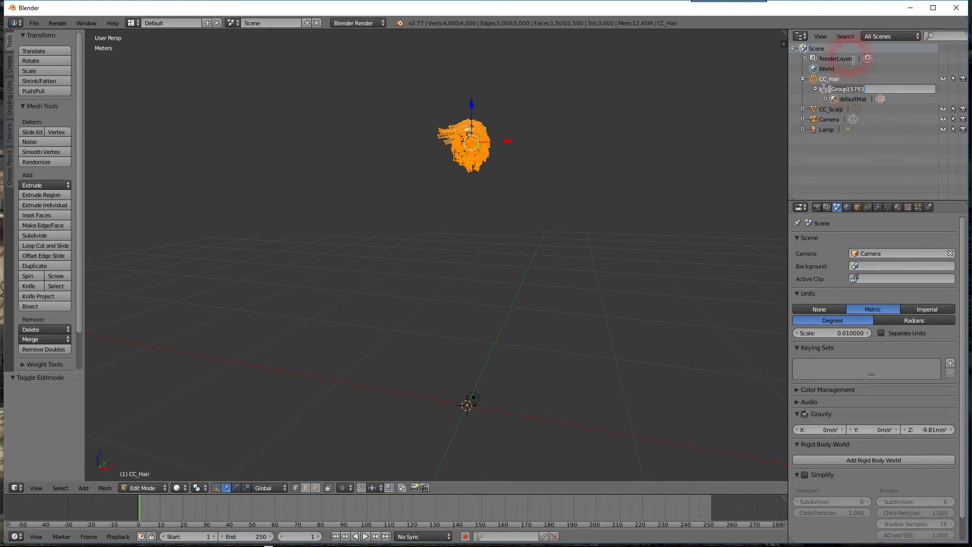
text(CC)
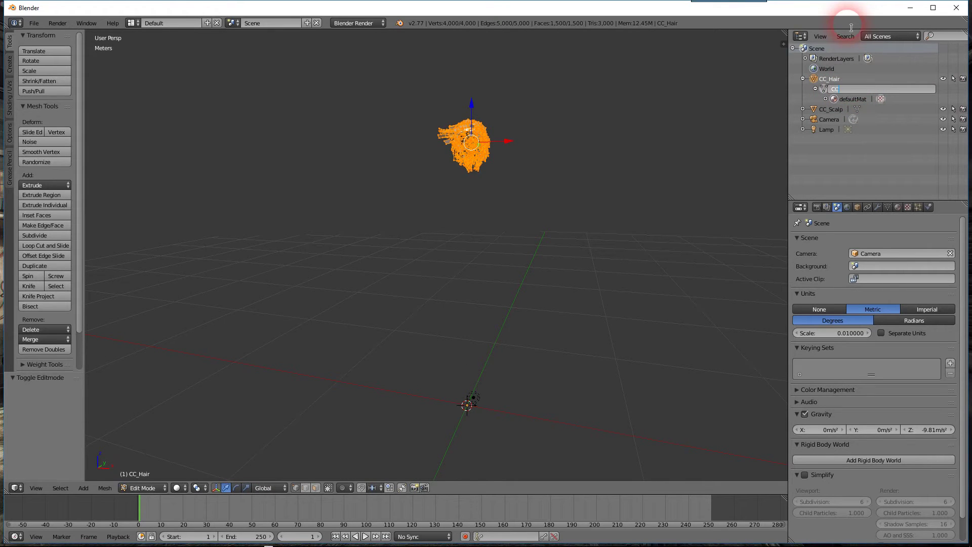
text(_Hair)
key(Return)
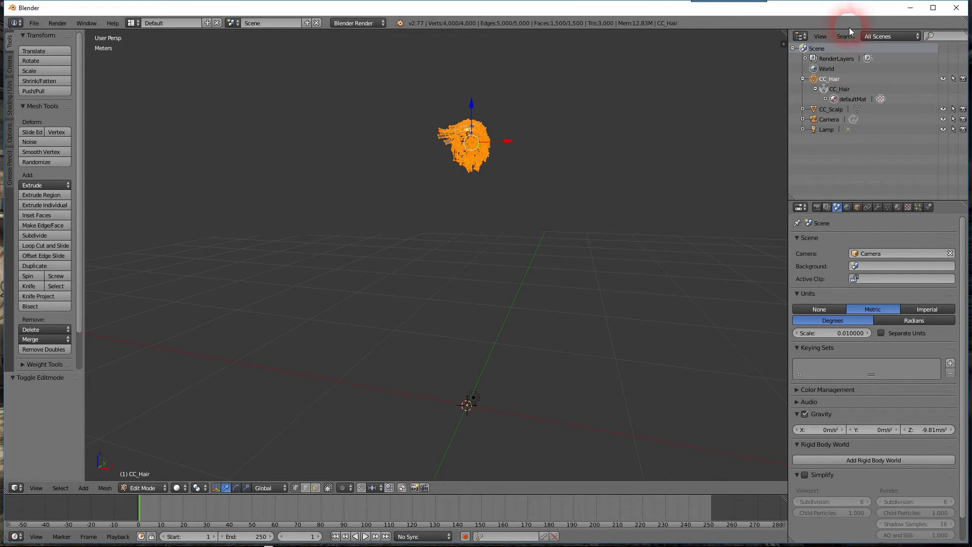
Step: Rename the defaultMat material under the CC_Hair mesh to hairMat
double_click(856, 99)
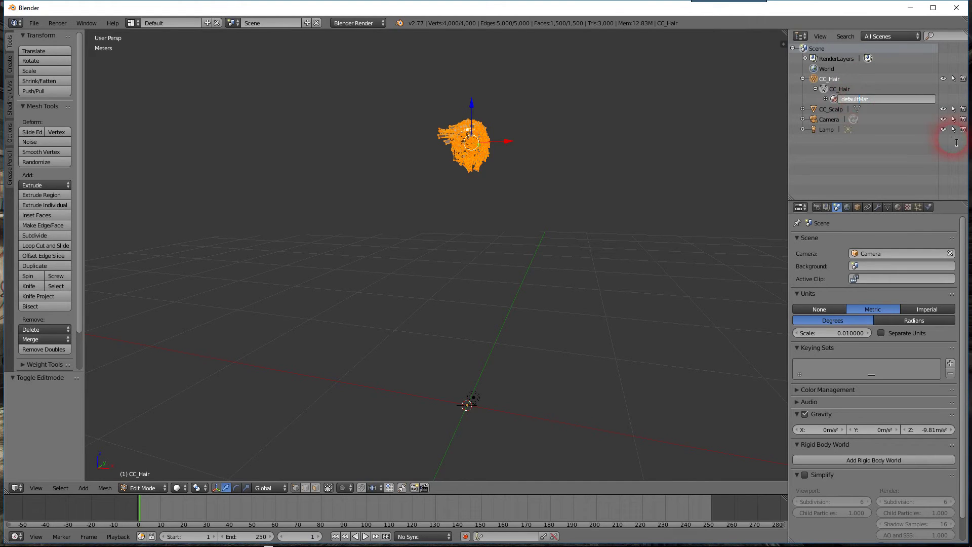
key(BackSpace)
key(BackSpace)
key(BackSpace)
key(BackSpace)
key(BackSpace)
key(BackSpace)
key(BackSpace)
text(hair)
key(Return)
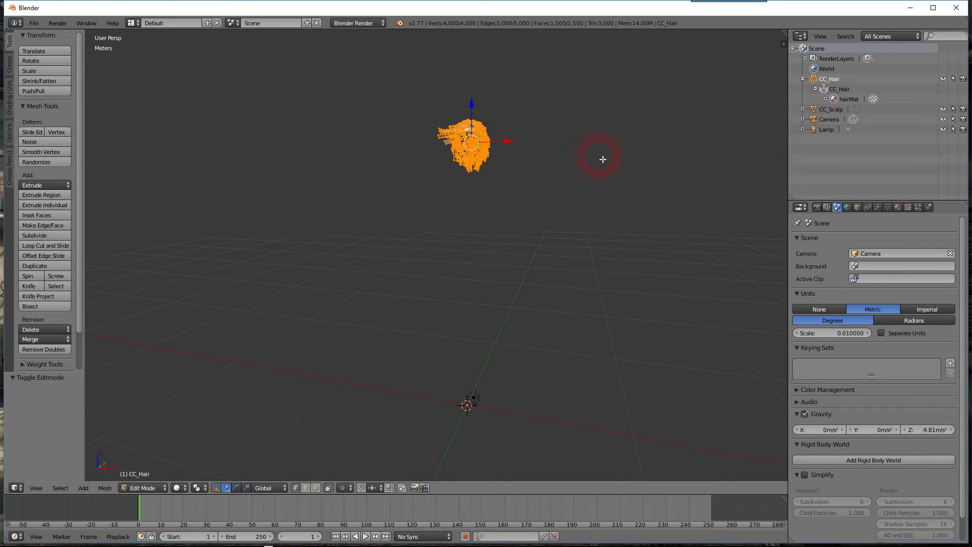
Step: Select CC_Scalp and CC_Hair, with the hair as the active object, and join them into one mesh
scroll(603, 159, up, 2)
shift+middle_drag(562, 139, 614, 187)
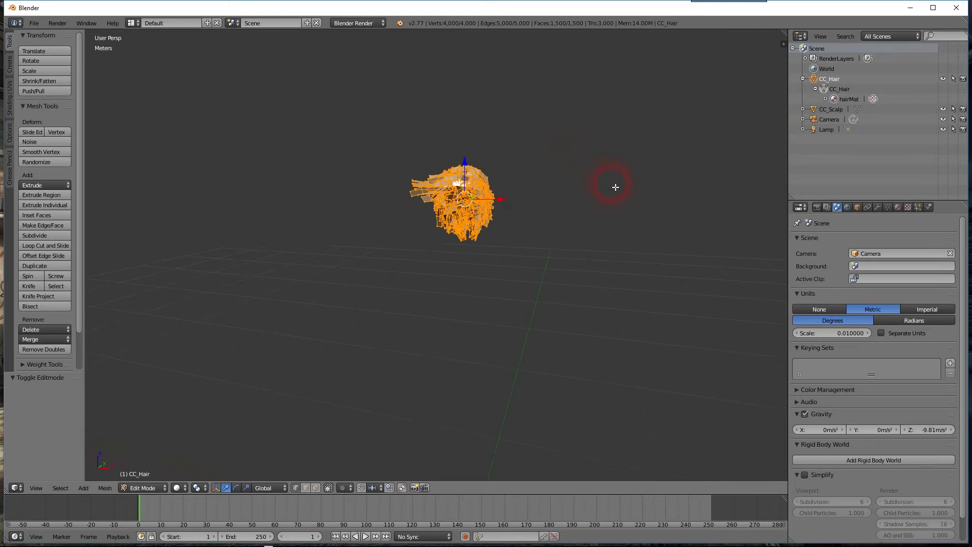
scroll(612, 184, up, 2)
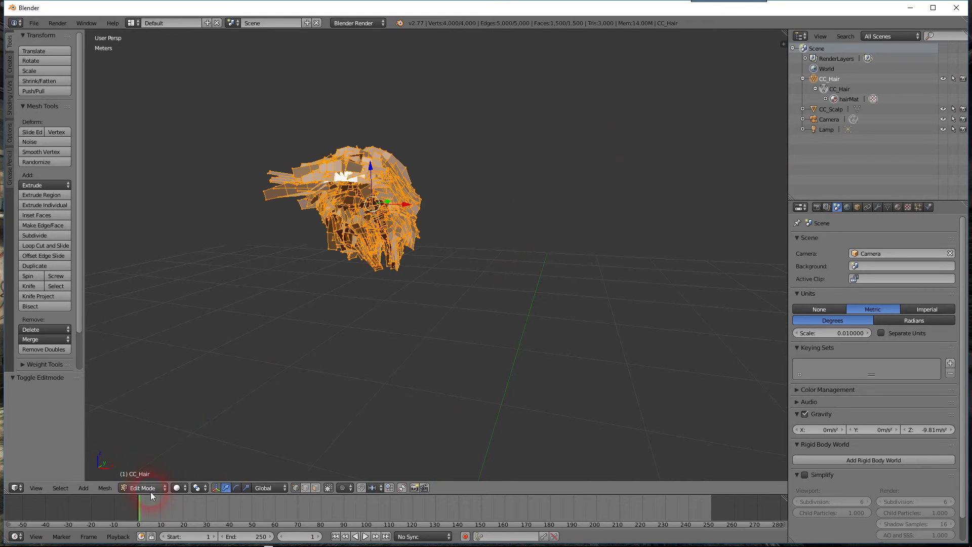
middle_drag(517, 311, 677, 229)
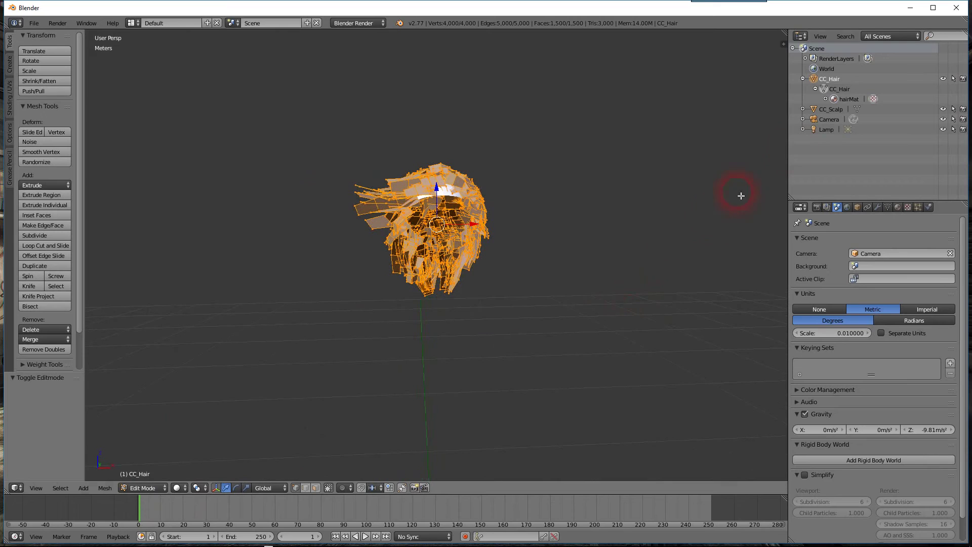
click(834, 110)
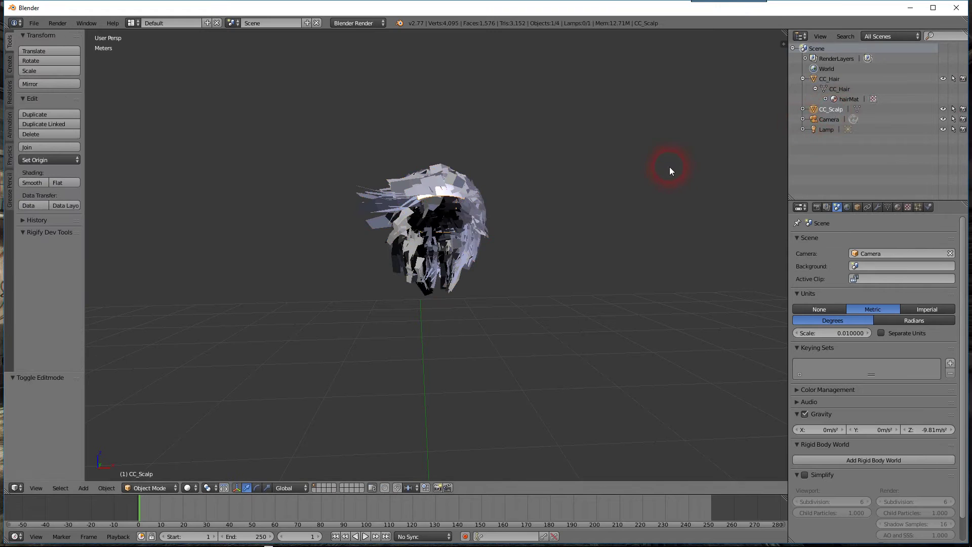
middle_drag(670, 170, 652, 161)
scroll(653, 161, up, 4)
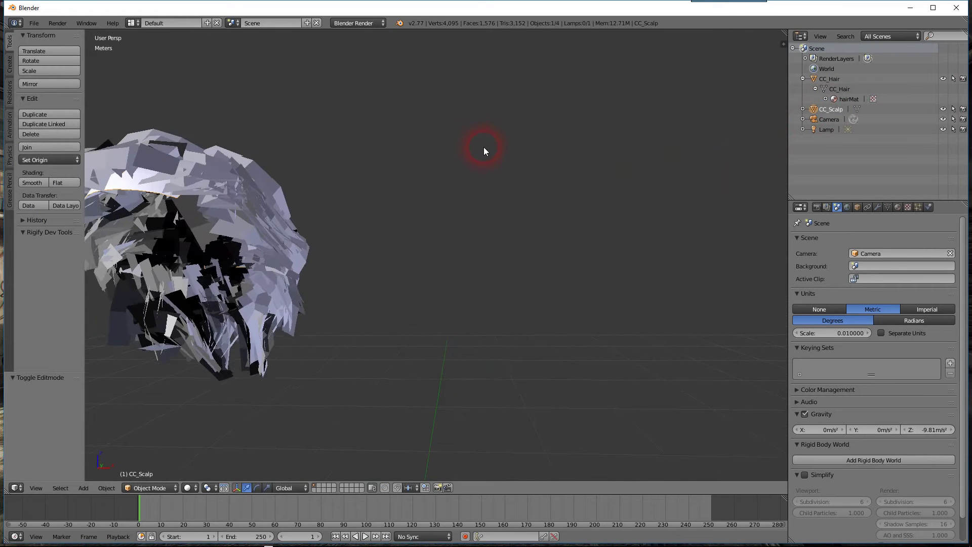
middle_drag(484, 147, 569, 151)
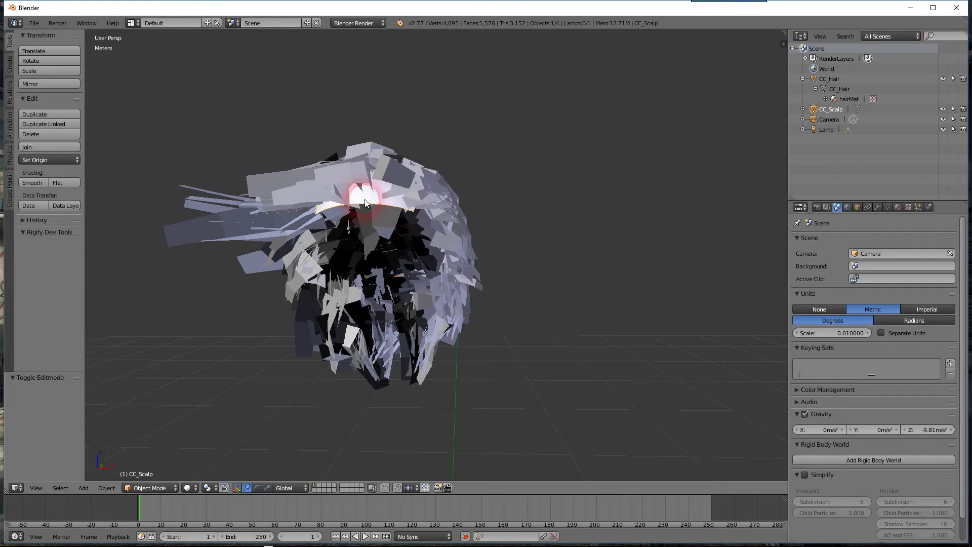
shift+right_click(365, 148)
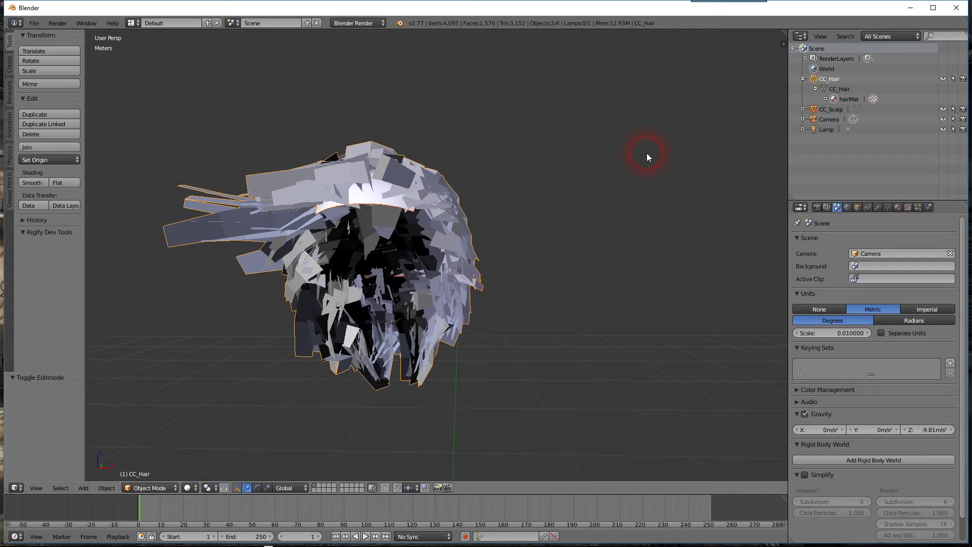
key(ctrl+j)
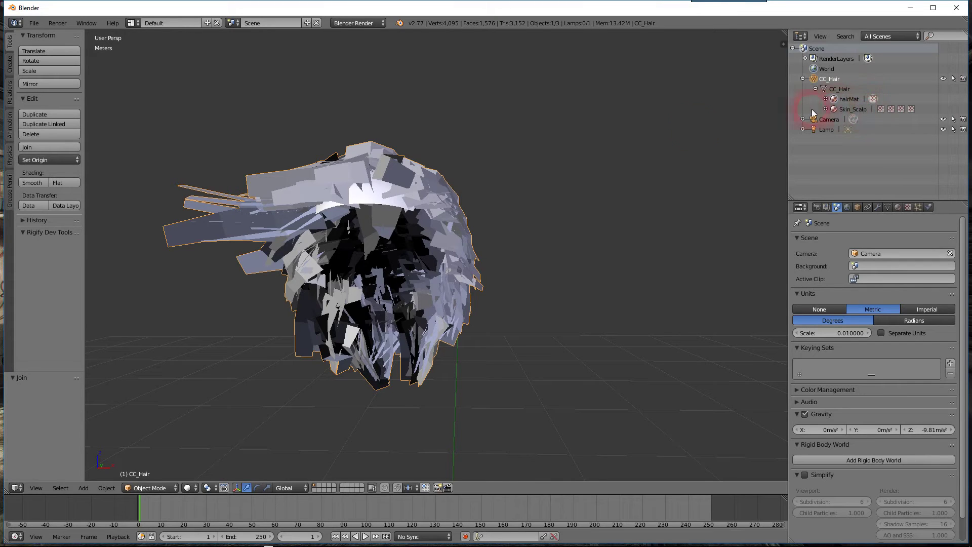
click(566, 162)
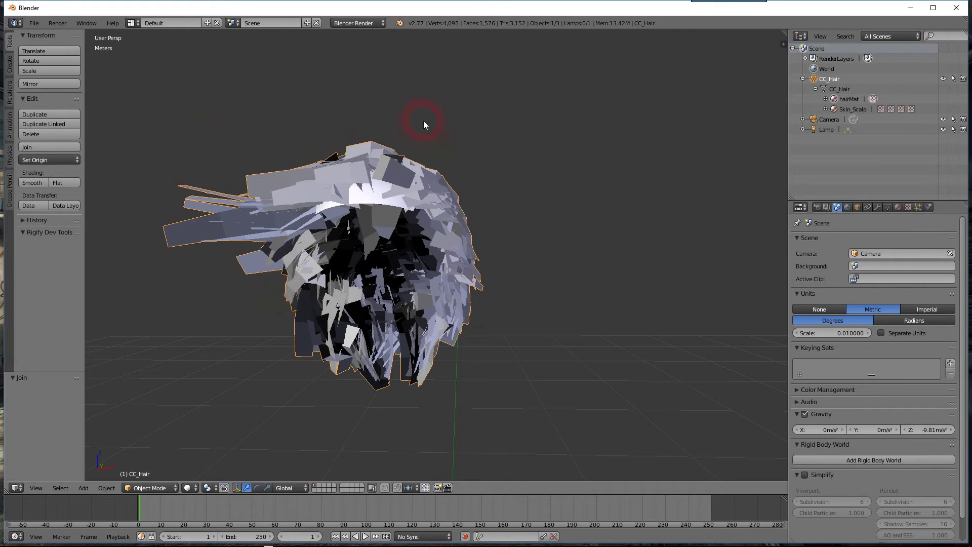
Step: Export the joined hair as a Wavefront OBJ to the Tutorial folder, overwriting HairComplete.obj
click(32, 24)
mouse_move(59, 217)
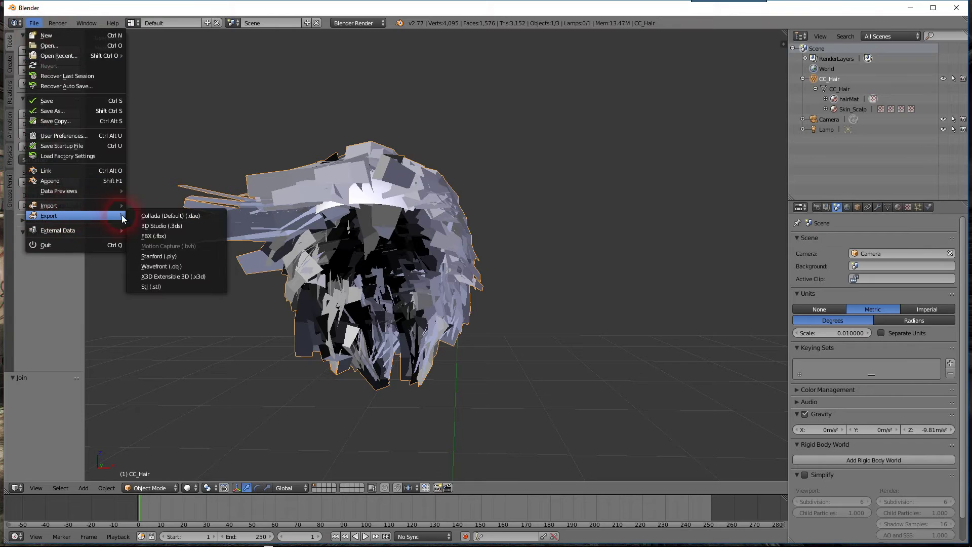
click(175, 266)
click(40, 223)
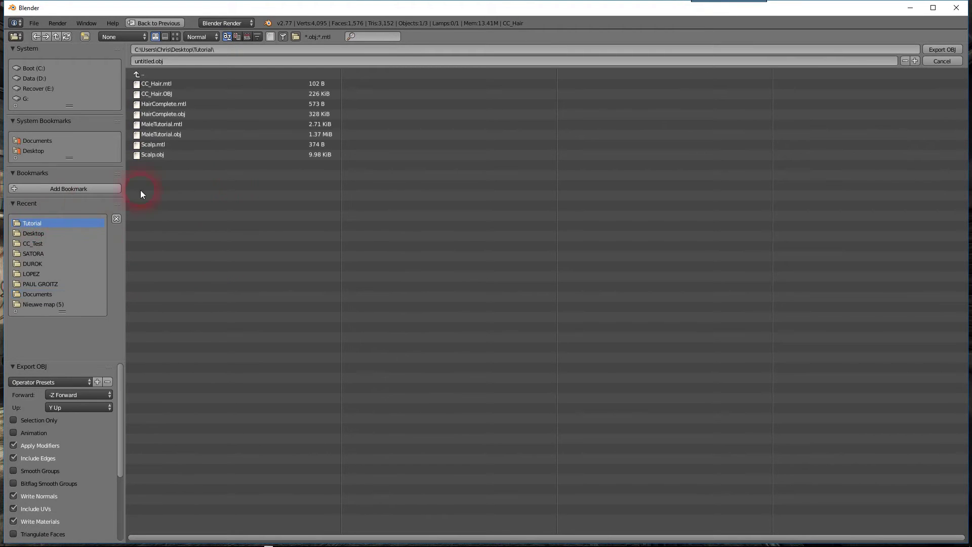
click(172, 113)
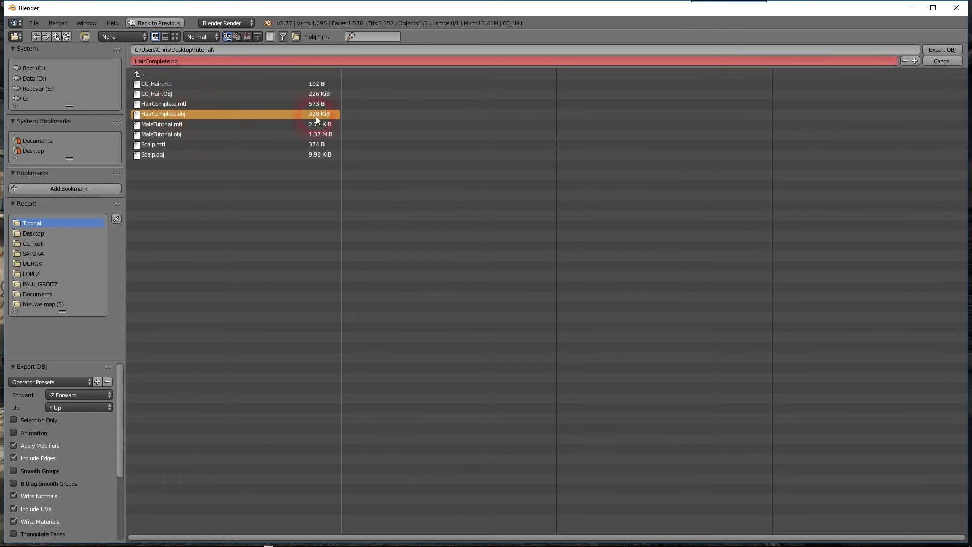
click(941, 51)
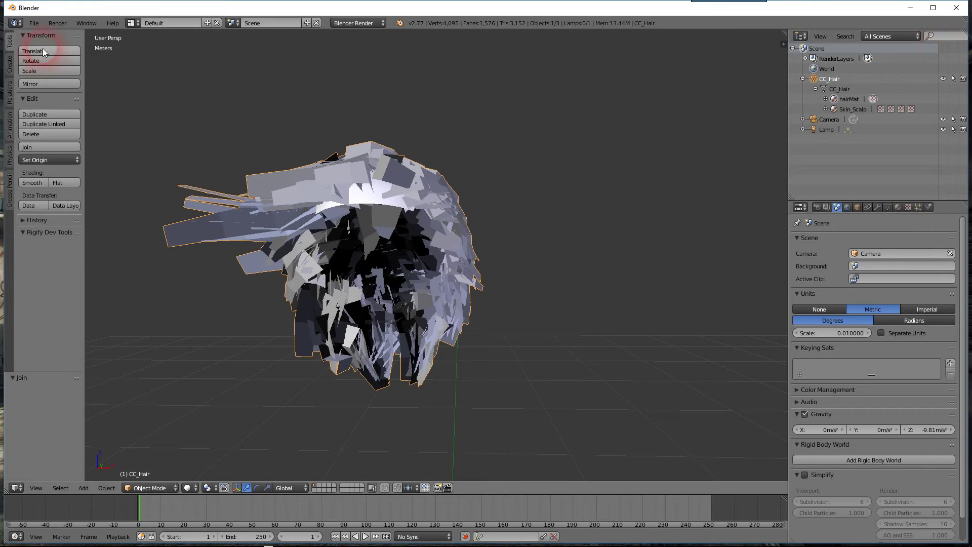
Step: Import MaleTutorial.fbx from the Tutorial folder into the scene with the joined hair
click(34, 24)
mouse_move(62, 206)
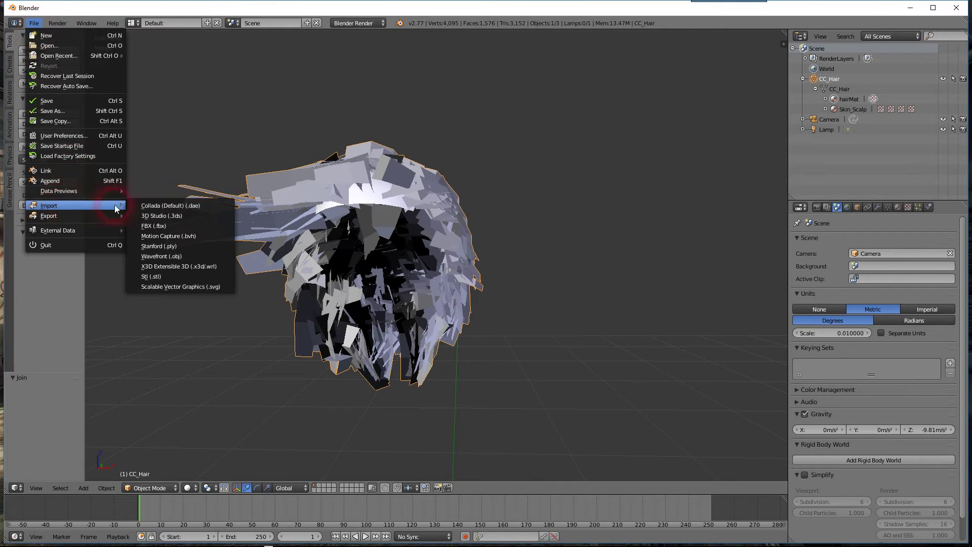
click(173, 226)
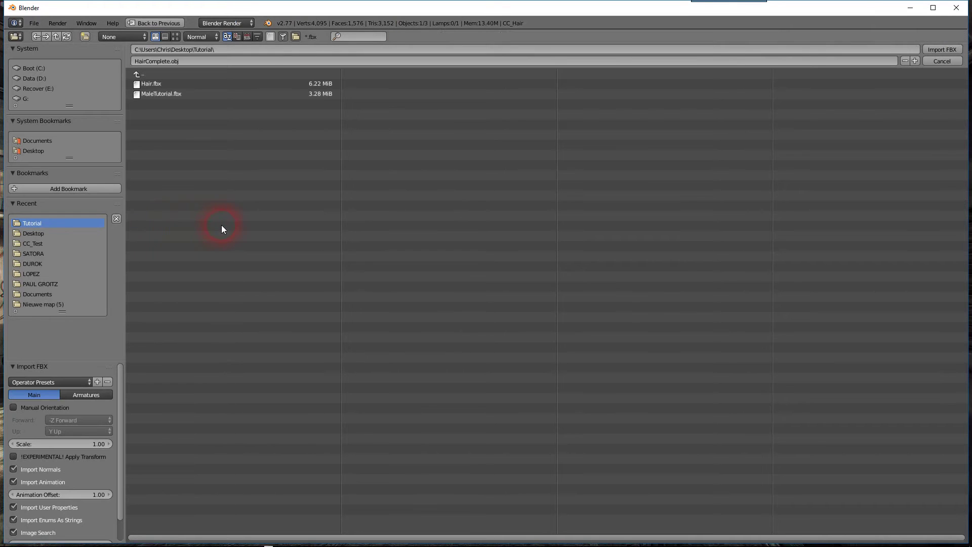
click(178, 94)
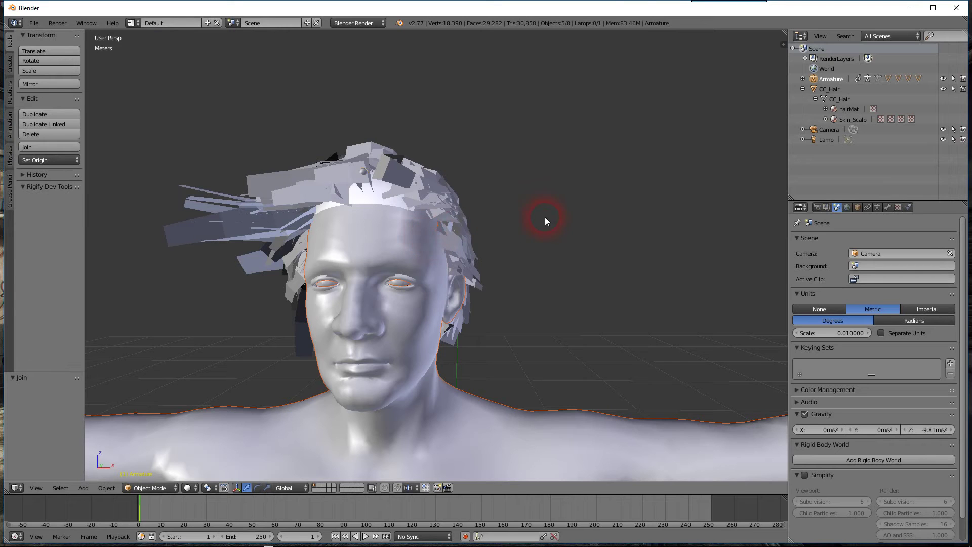
scroll(545, 216, down, 3)
middle_drag(557, 215, 549, 186)
scroll(549, 187, down, 3)
middle_drag(582, 152, 588, 191)
scroll(576, 169, up, 5)
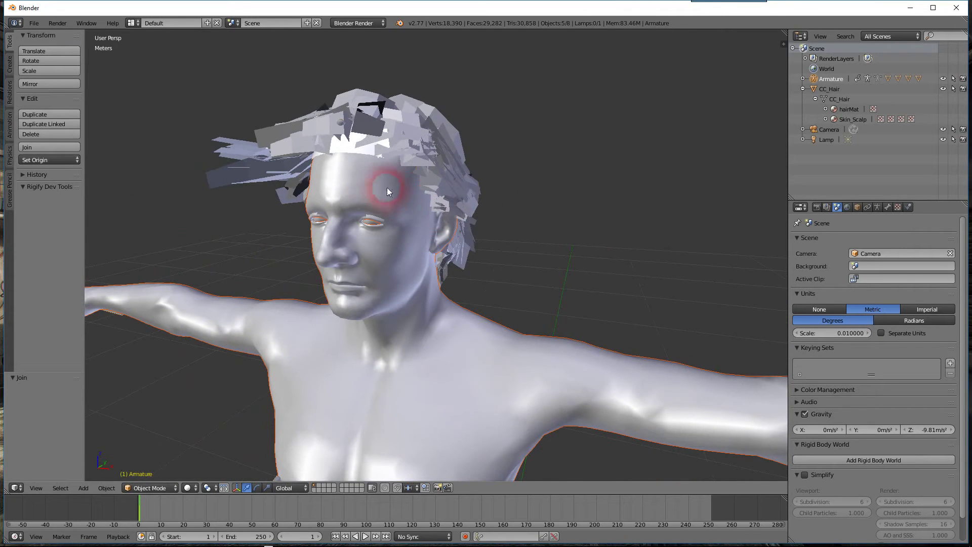
right_click(354, 178)
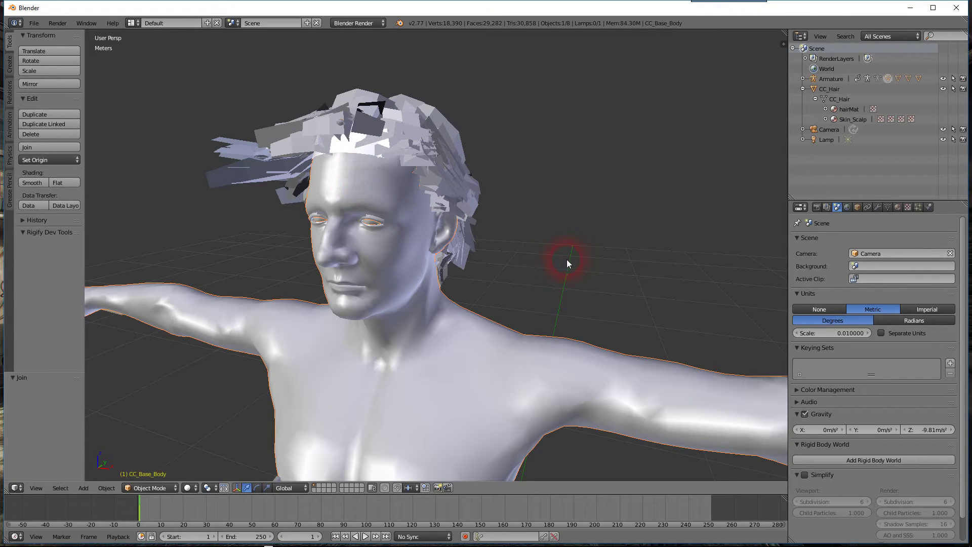
shift+right_click(413, 102)
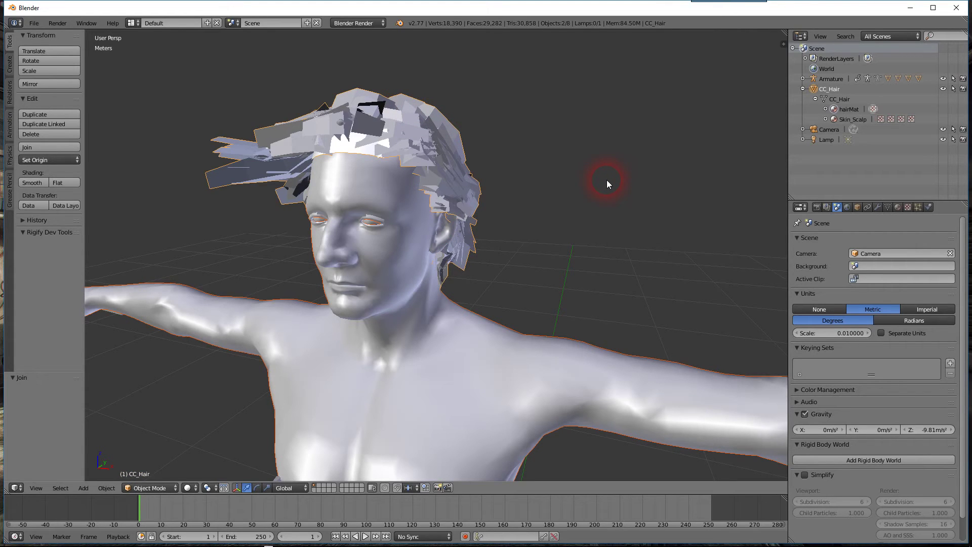
key(ctrl+p)
right_click(412, 193)
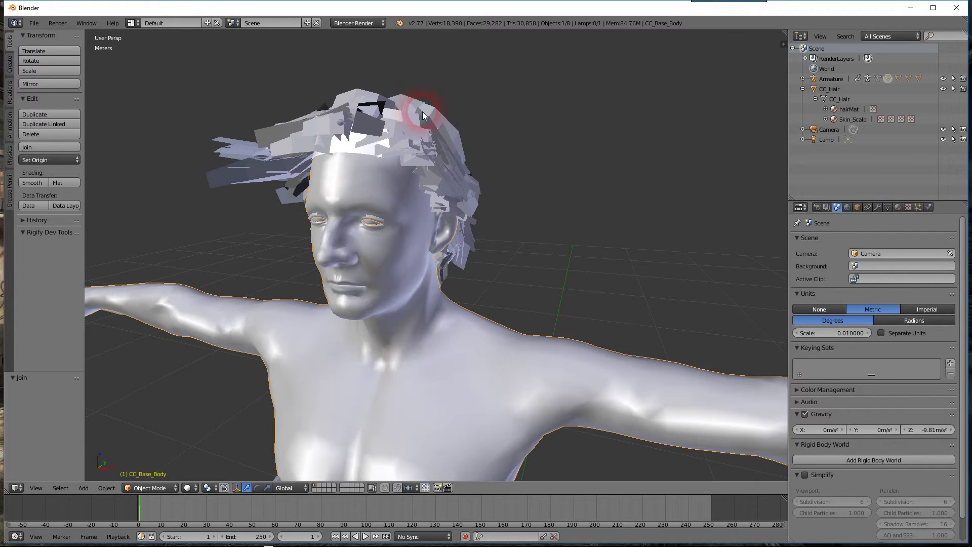
shift+right_click(441, 118)
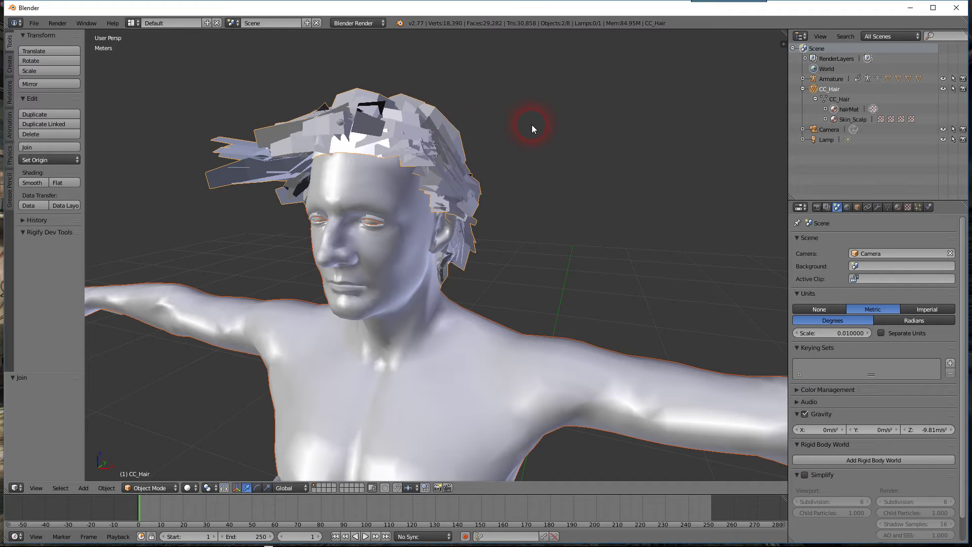
key(ctrl+p)
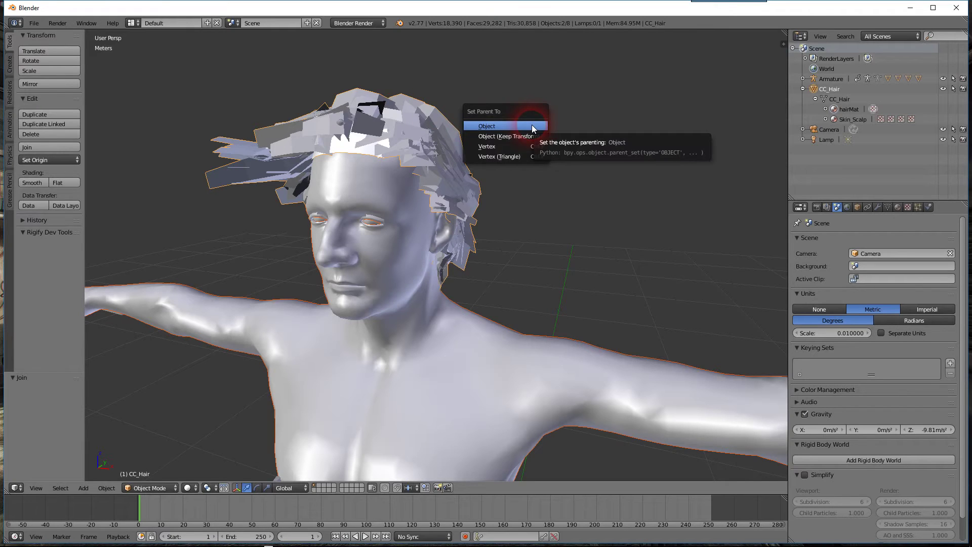
click(531, 124)
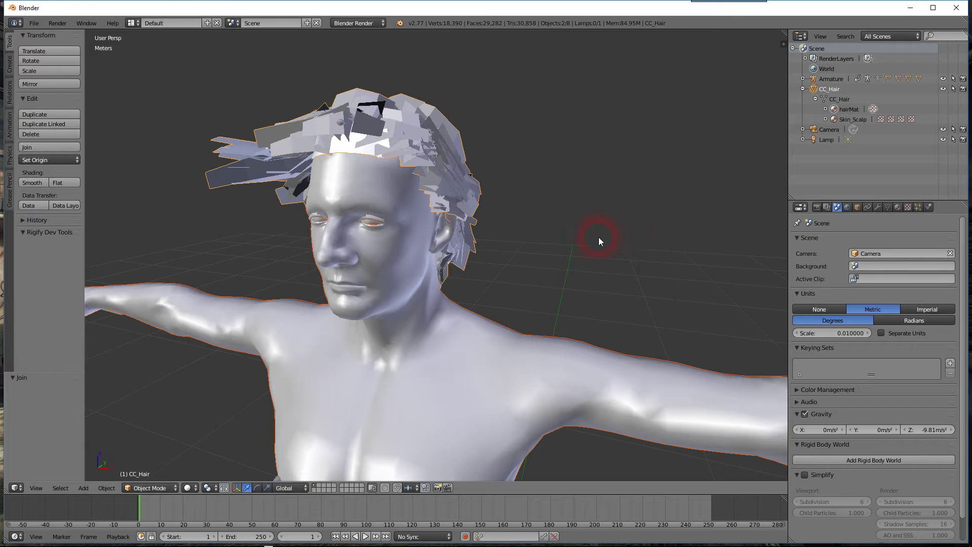
Step: Select CC_Hair and the character's armature, and parent the hair to the armature using Armature Deform With Empty Groups
right_click(378, 173)
mouse_move(592, 226)
middle_down()
mouse_move(604, 191)
mouse_move(596, 221)
middle_up()
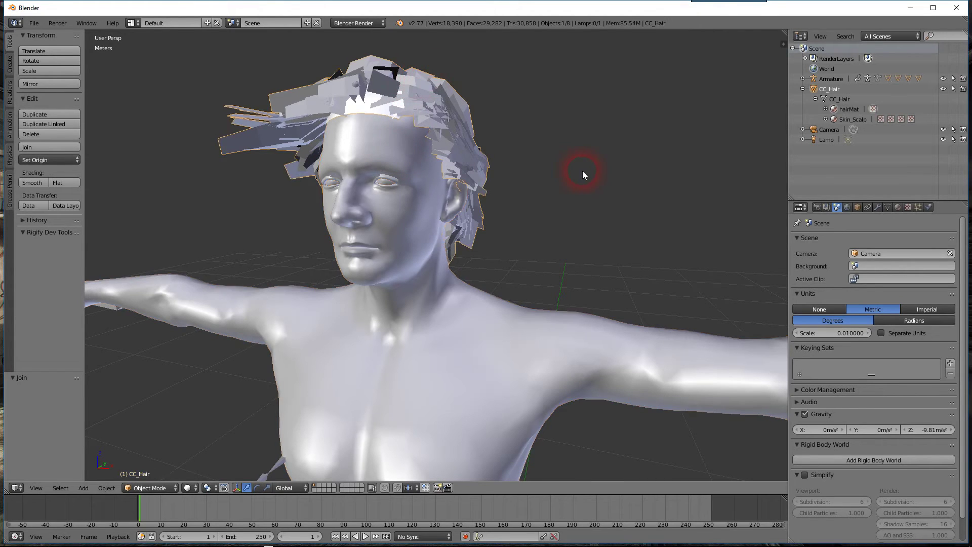
scroll(583, 175, down, 5)
middle_drag(631, 180, 552, 127)
middle_drag(588, 262, 545, 371)
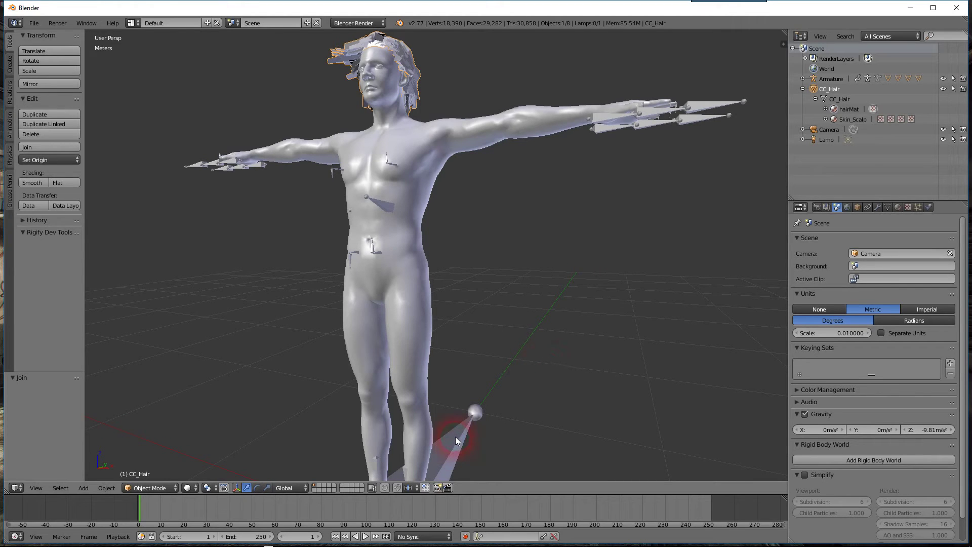
scroll(505, 426, down, 3)
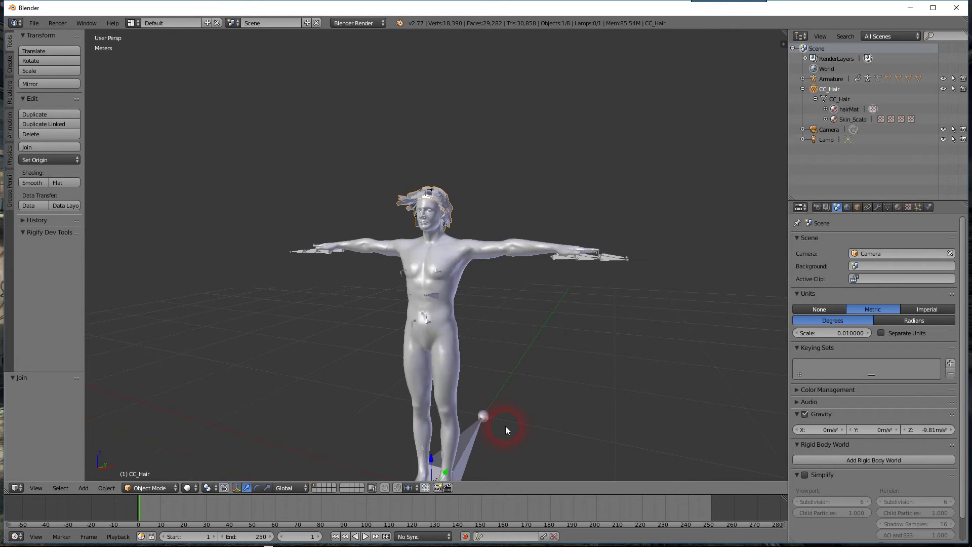
shift+right_click(465, 439)
scroll(566, 349, up, 3)
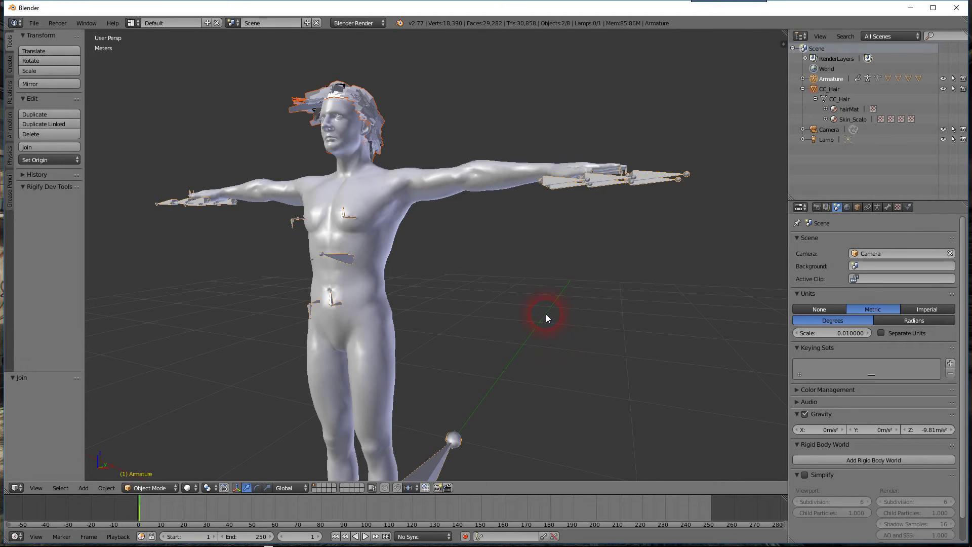
key(ctrl+p)
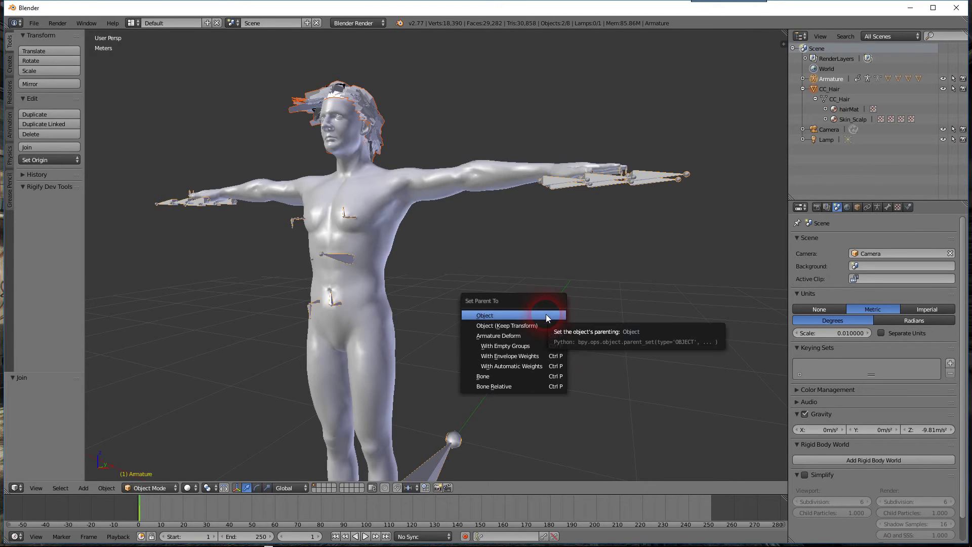
click(529, 345)
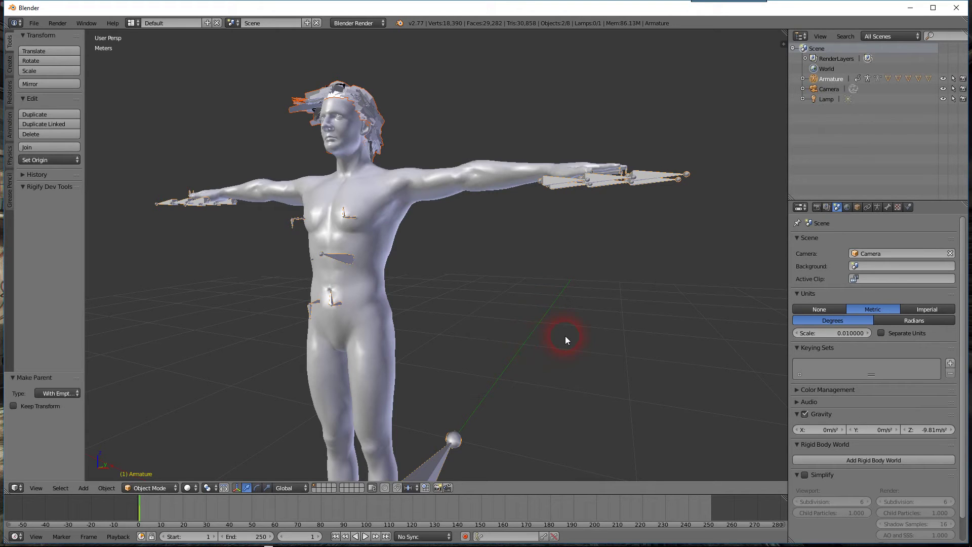
Step: Expand the Armature hierarchy, enlarge the outliner area to show all its children, and collapse the CC_Hair entry
click(803, 79)
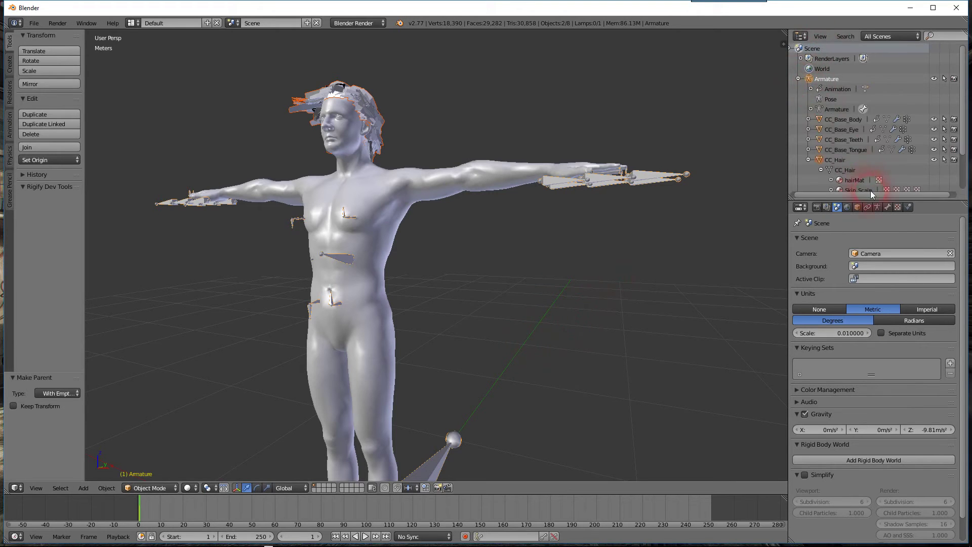
drag(908, 203, 921, 273)
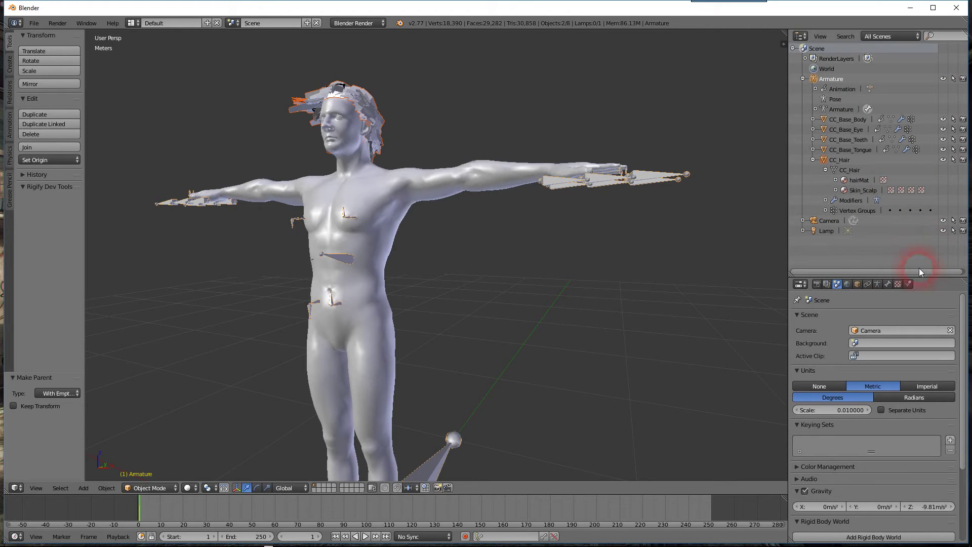
click(814, 160)
middle_drag(484, 94, 503, 102)
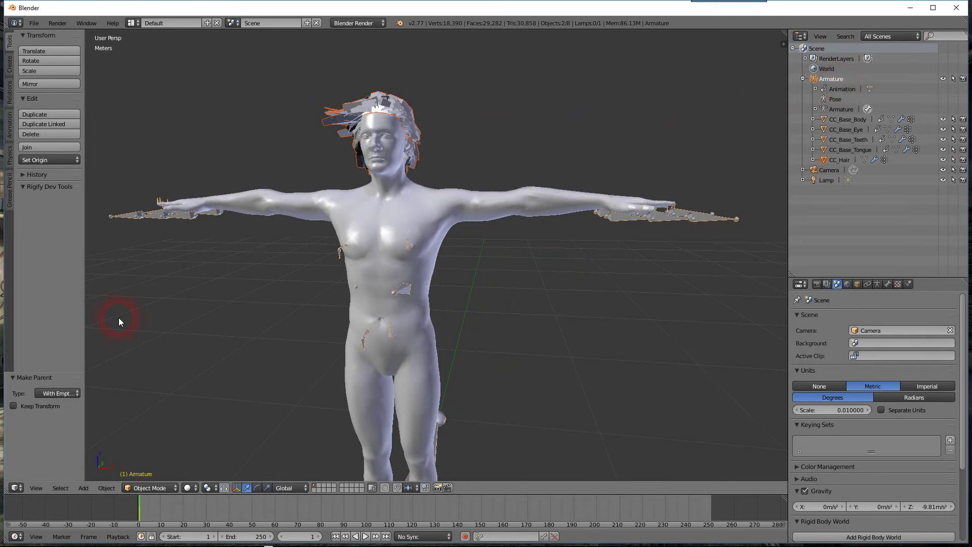
scroll(482, 196, up, 2)
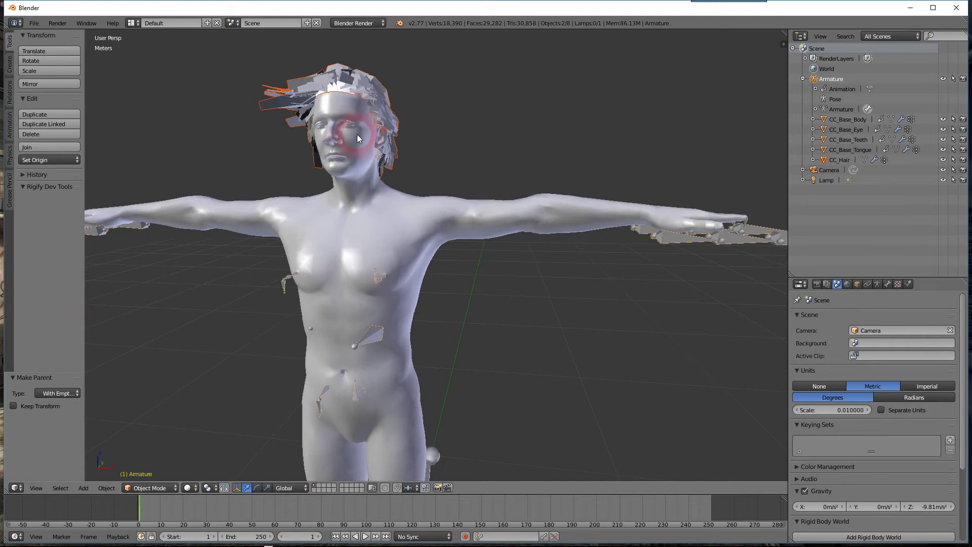
Step: Select CC_Base_Body and add CC_Hair to the selection as the active object, and switch to Weight Paint mode
right_click(338, 107)
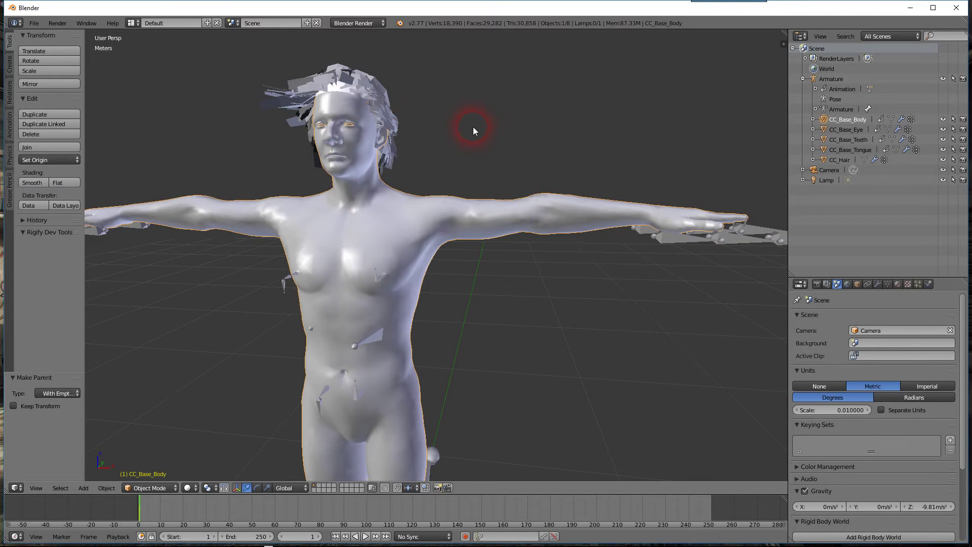
shift+right_click(372, 79)
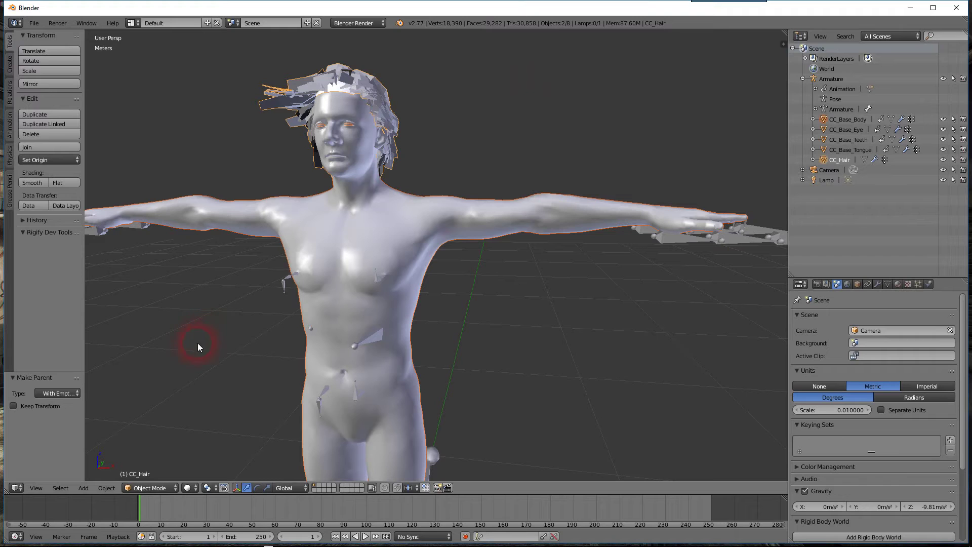
click(149, 486)
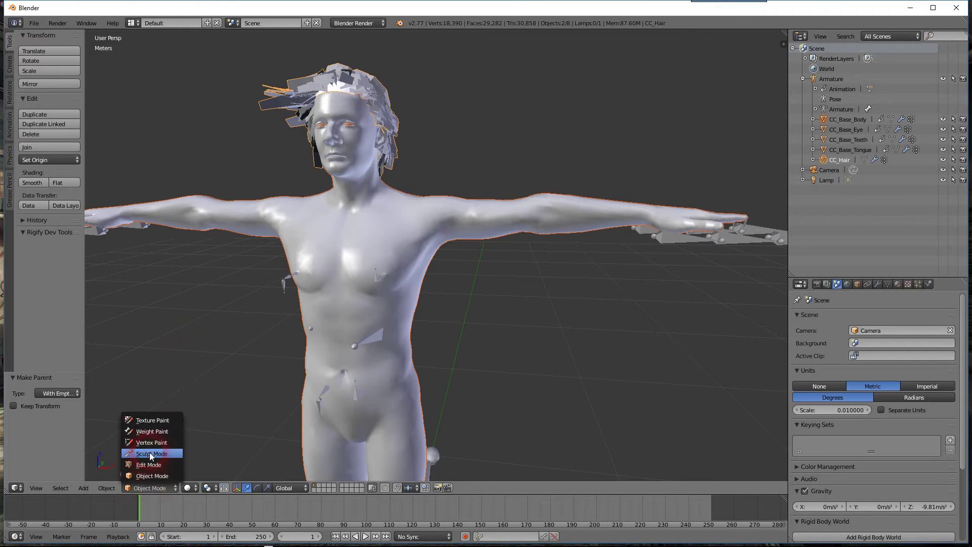
click(151, 432)
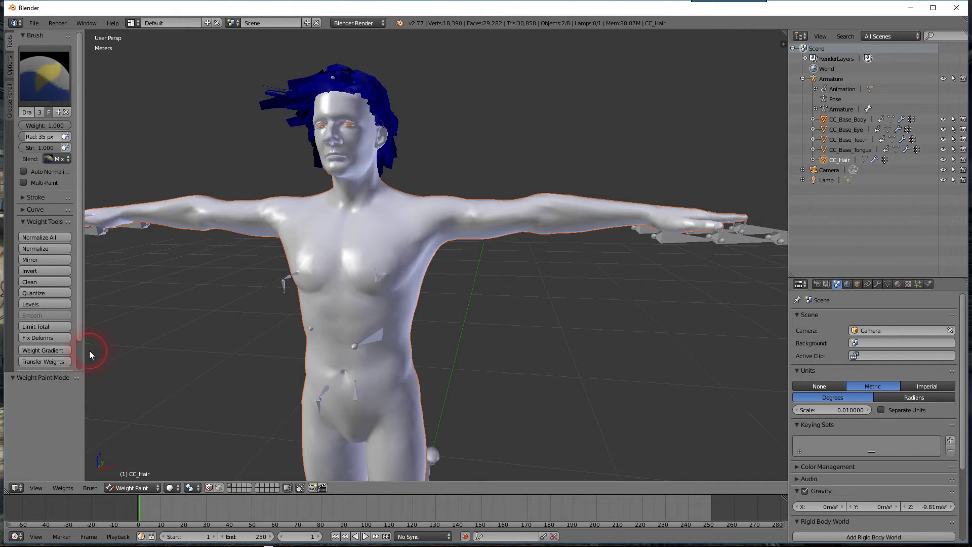
Step: Transfer the body's vertex group weights to CC_Hair, with the source layers selection set to By Name
drag(90, 354, 126, 354)
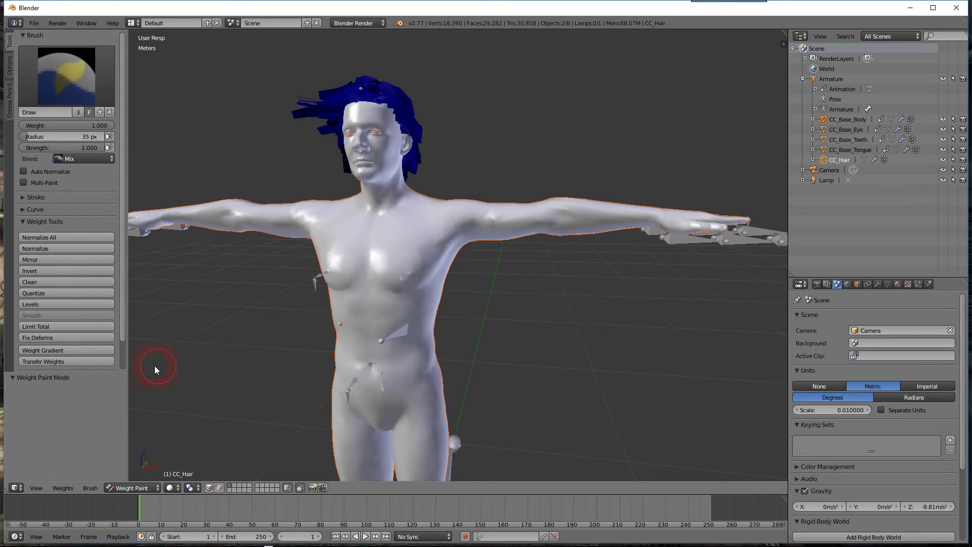
scroll(122, 332, down, 2)
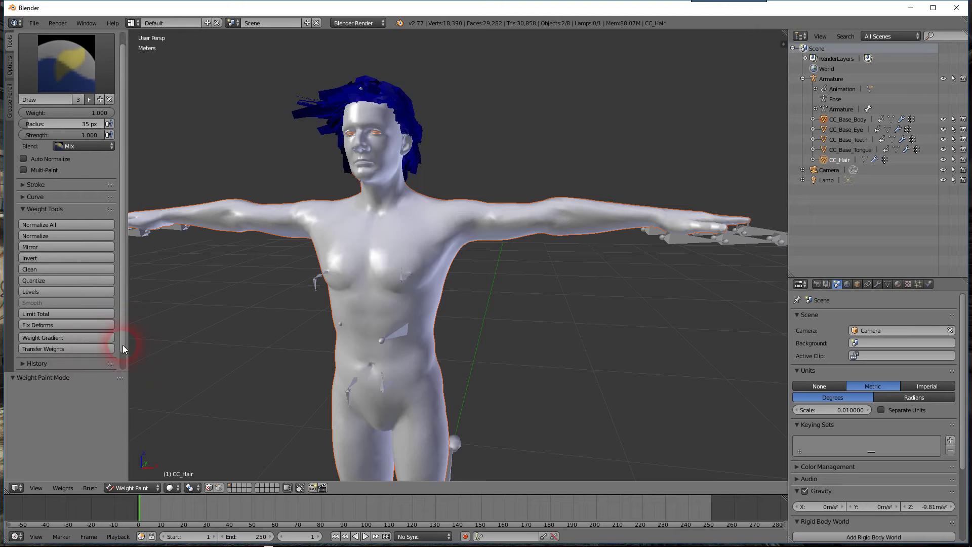
click(65, 349)
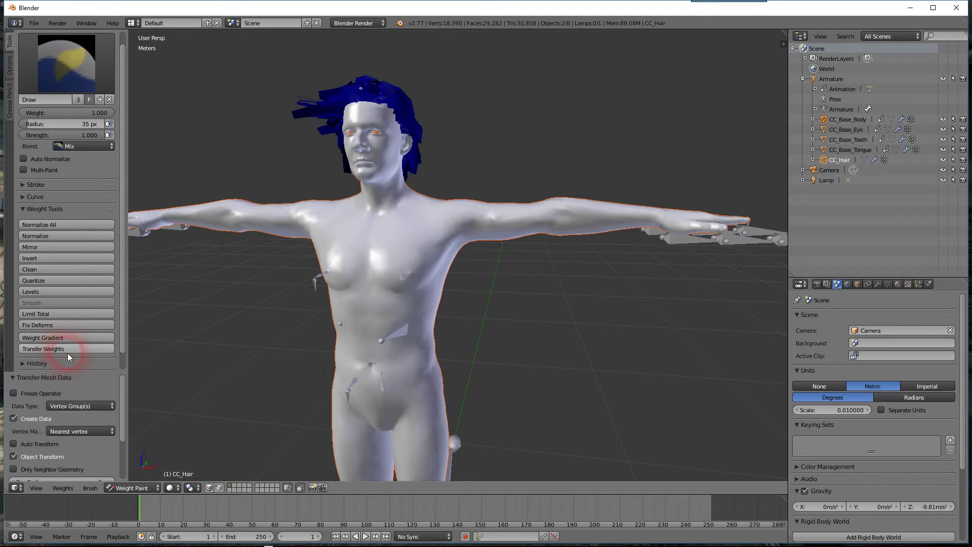
drag(122, 391, 121, 431)
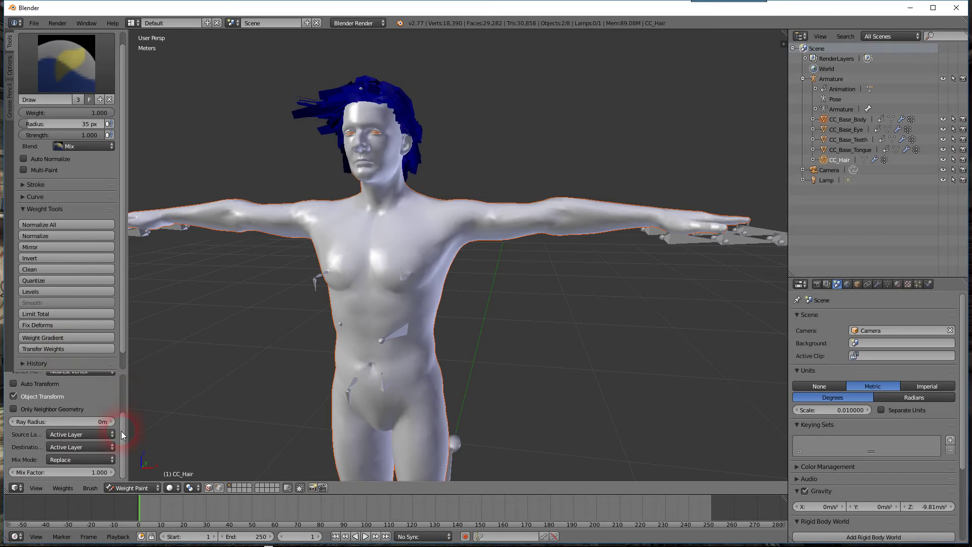
click(96, 434)
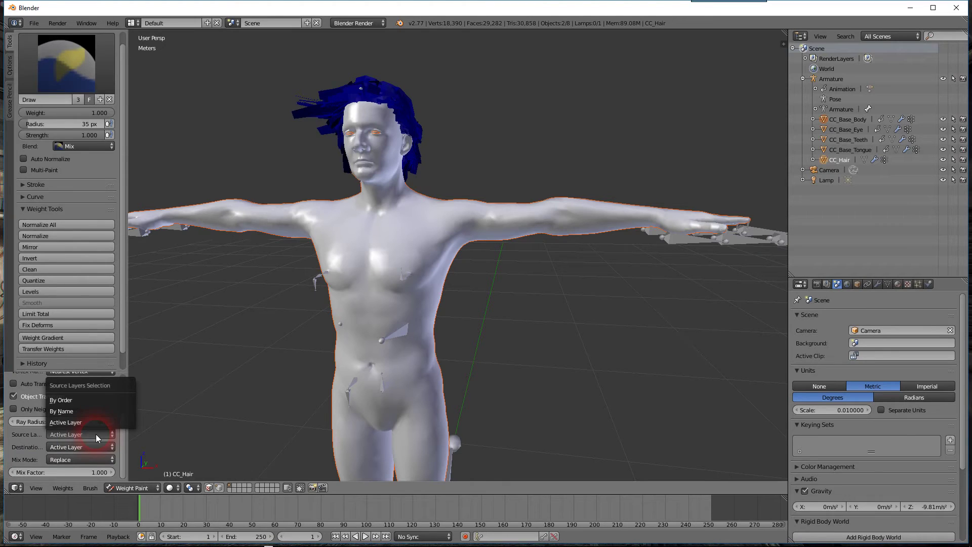
click(74, 411)
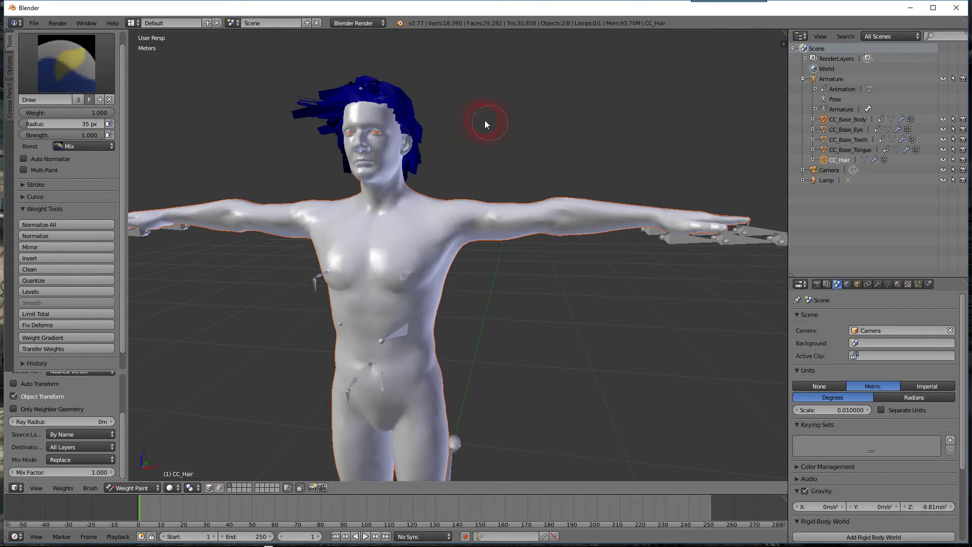
Step: Start an FBX export of the scene and disable Add Leaf Bones in its armature options
click(35, 24)
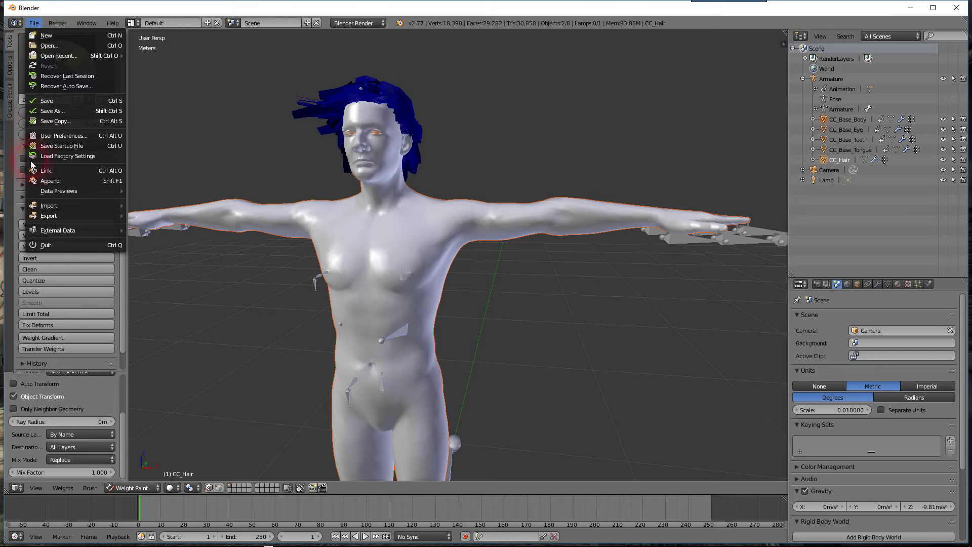
mouse_move(66, 215)
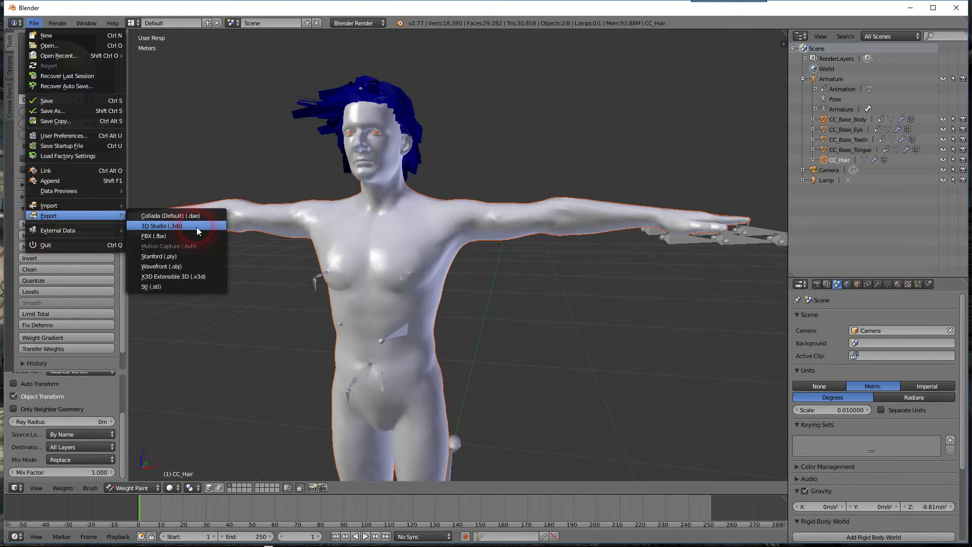
click(185, 234)
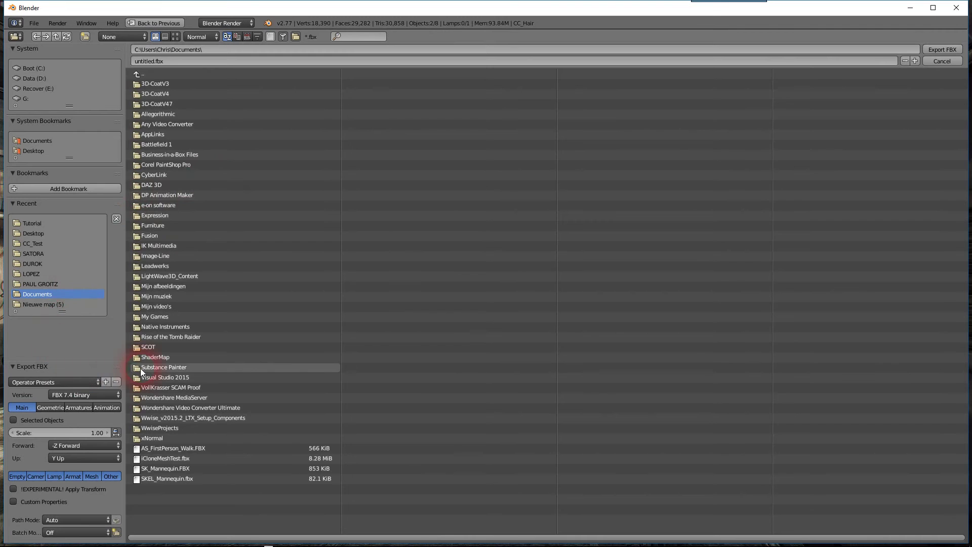
click(81, 408)
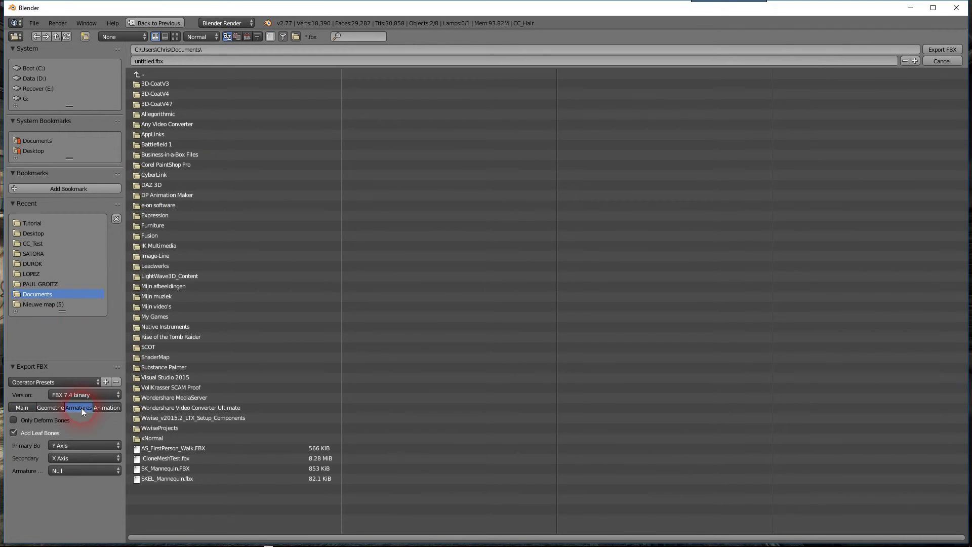
click(13, 434)
click(23, 406)
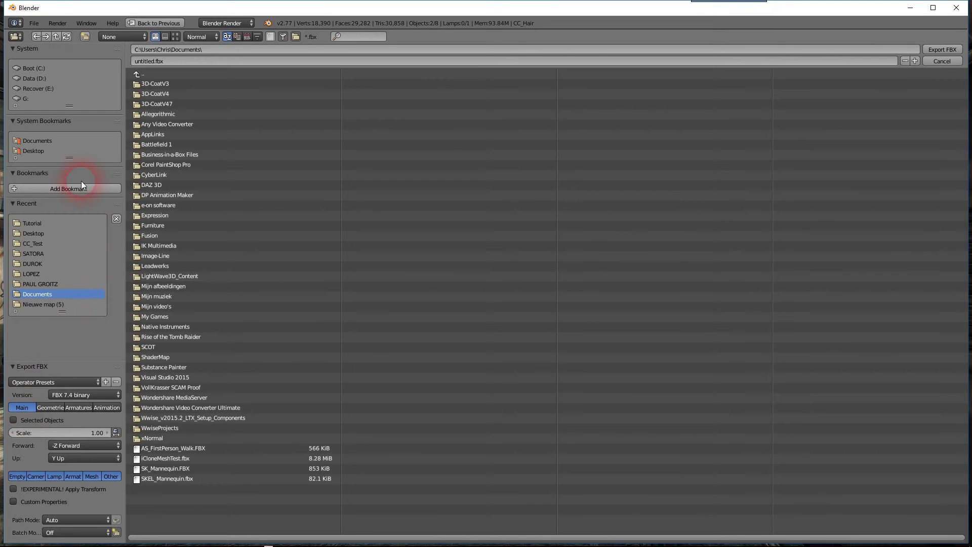
Step: Export the FBX to the Tutorial folder, overwriting Hair.fbx
click(28, 222)
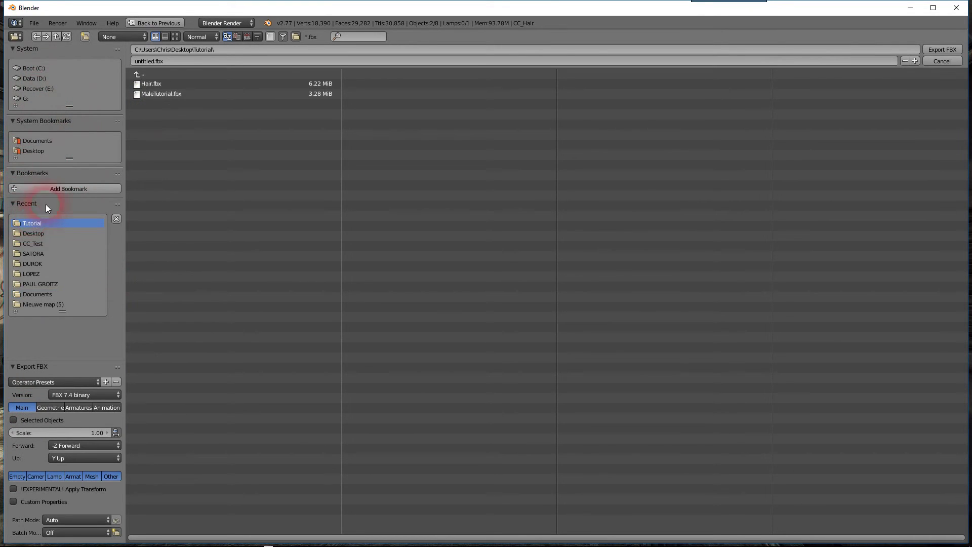
click(155, 84)
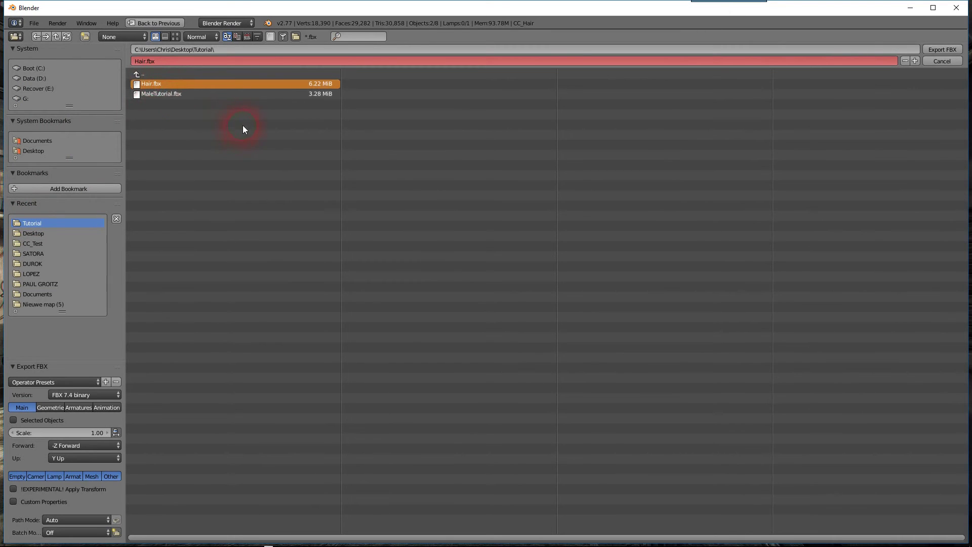
click(935, 51)
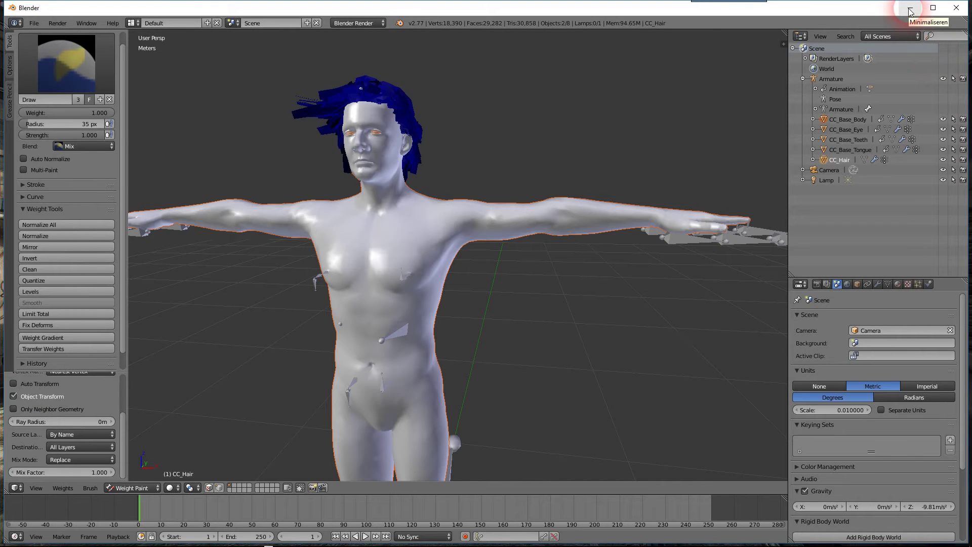
Step: Switch to iClone Character Creator and start creating a cloth, hair or accessory asset from Hair.fbx
click(911, 11)
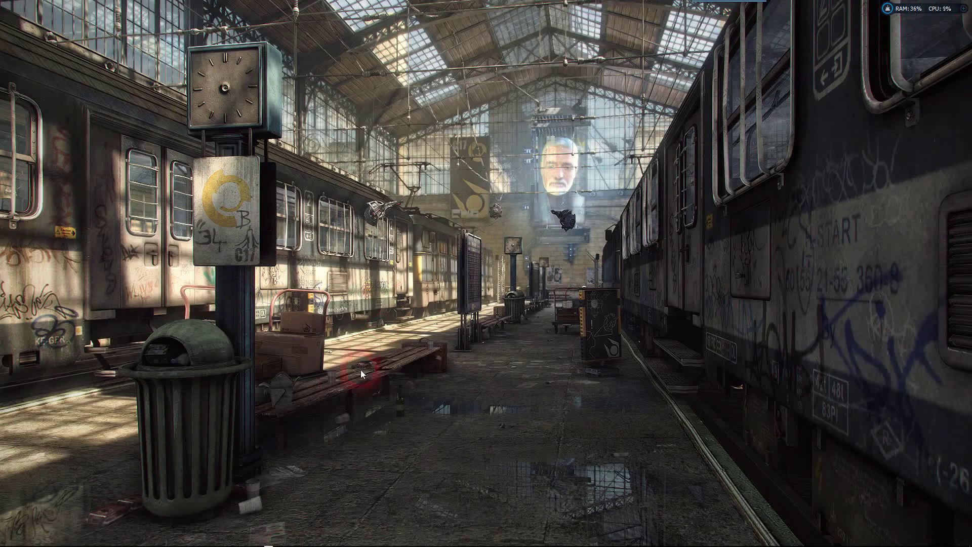
click(122, 536)
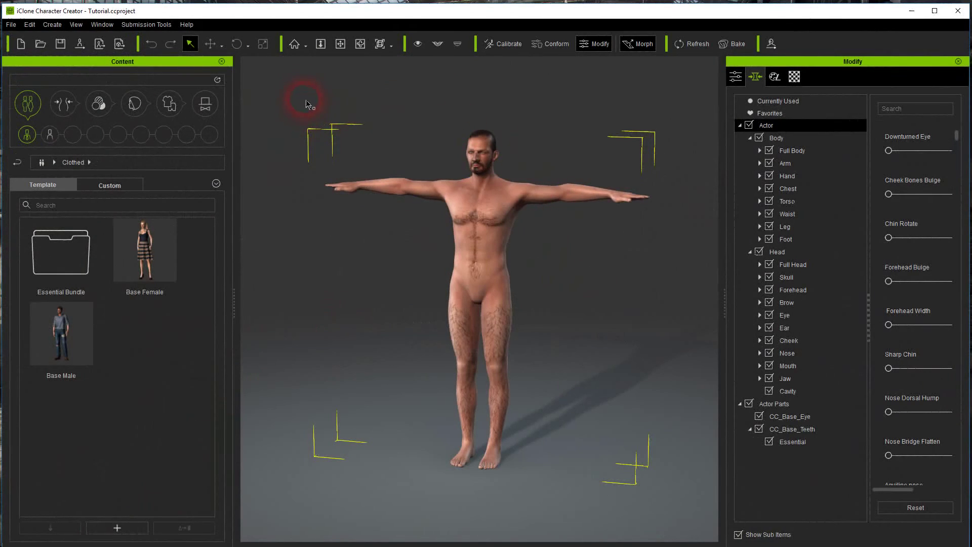
click(53, 25)
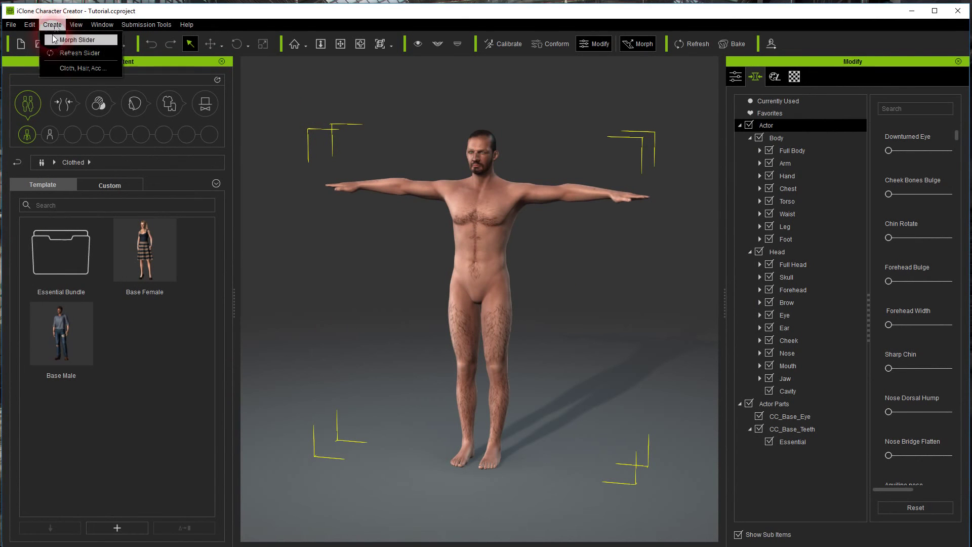
click(94, 73)
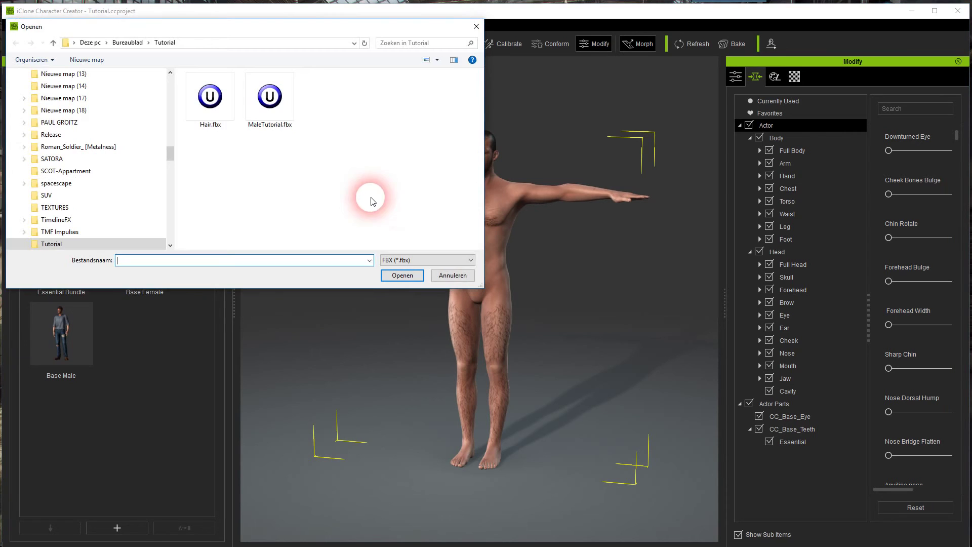
double_click(210, 98)
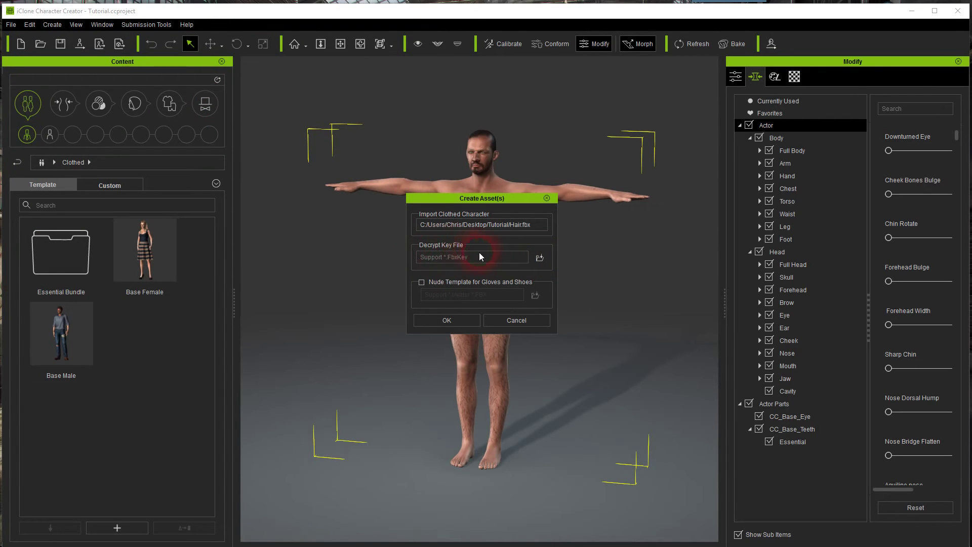
Step: Load MaleTutorial.fbxkey as the decrypt key file and confirm the asset creation
click(540, 257)
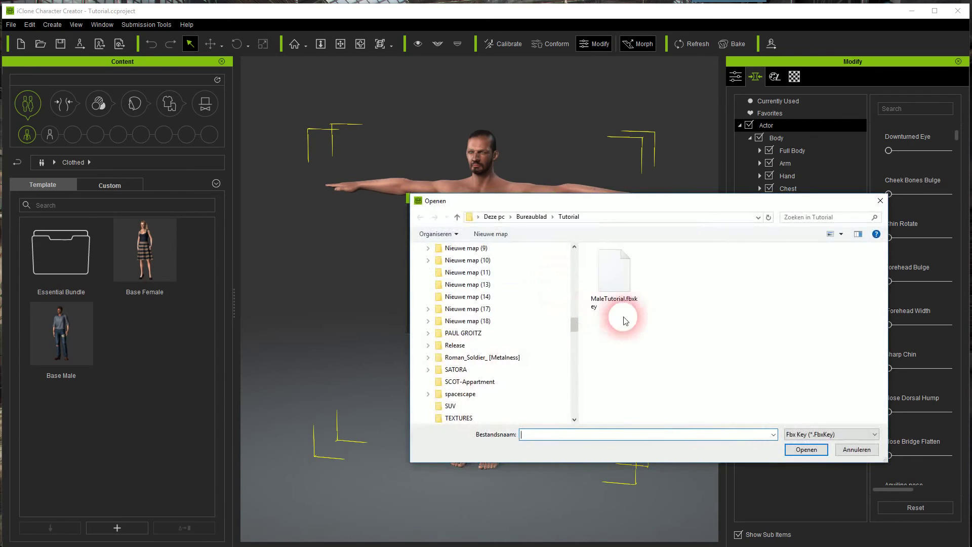
click(616, 277)
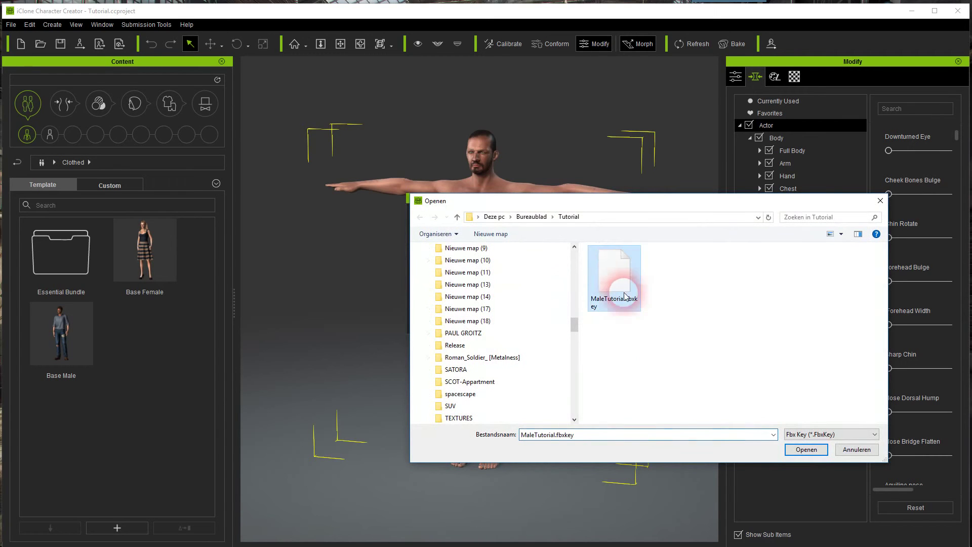
click(808, 450)
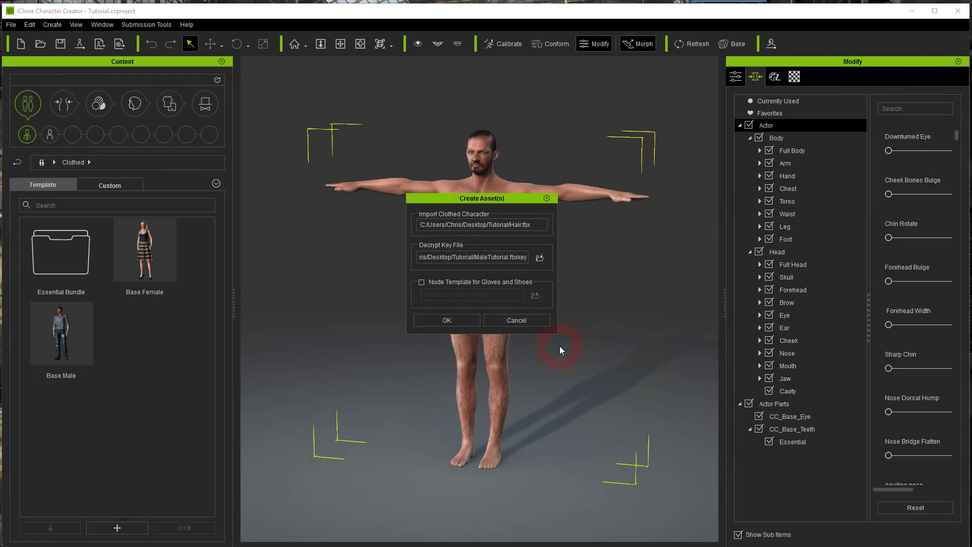
click(429, 320)
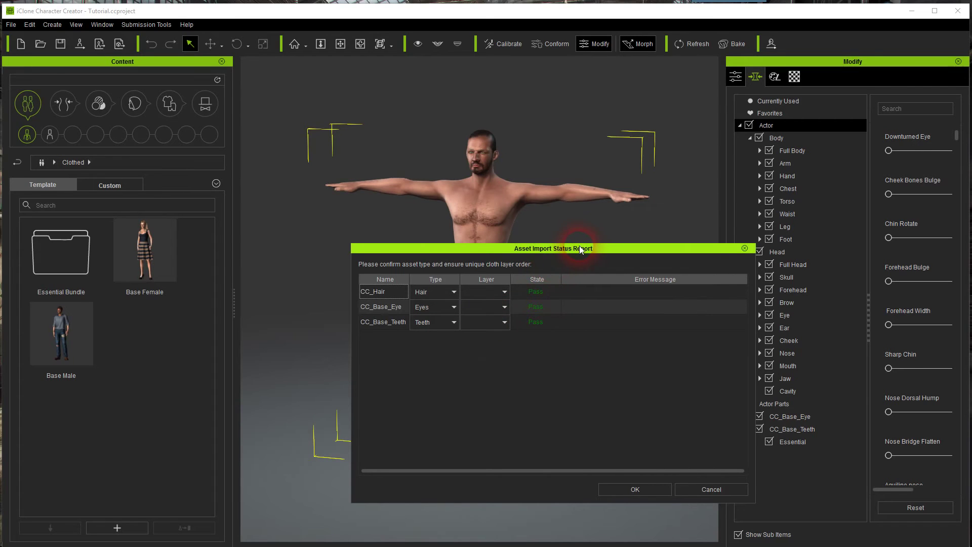
Step: Try the Cloth type for CC_Hair in the asset import status report
drag(581, 247, 605, 252)
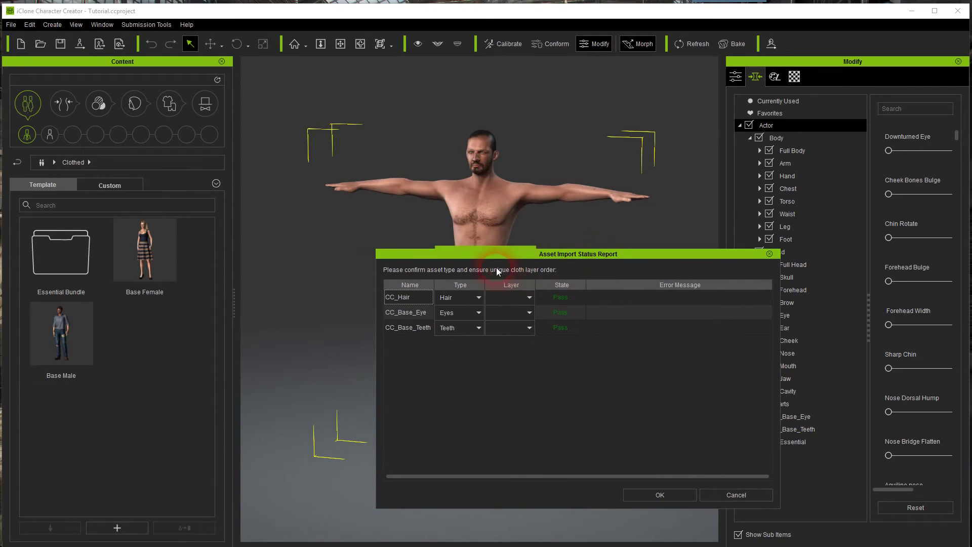
click(428, 297)
click(406, 299)
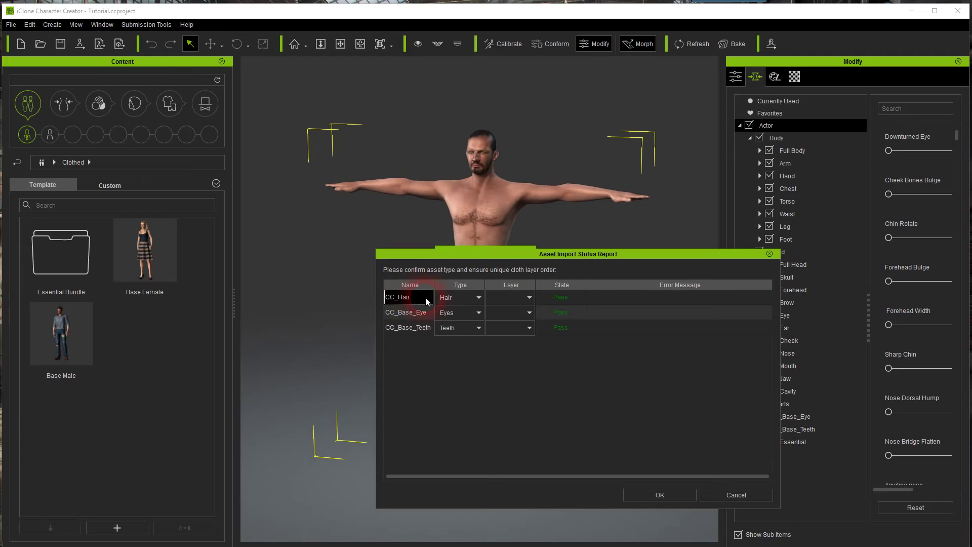
click(457, 299)
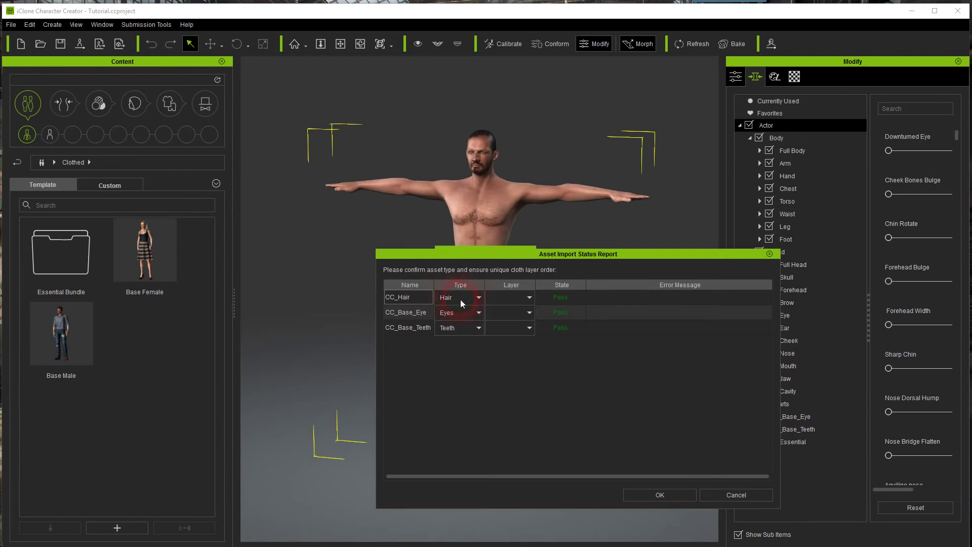
click(479, 299)
click(452, 317)
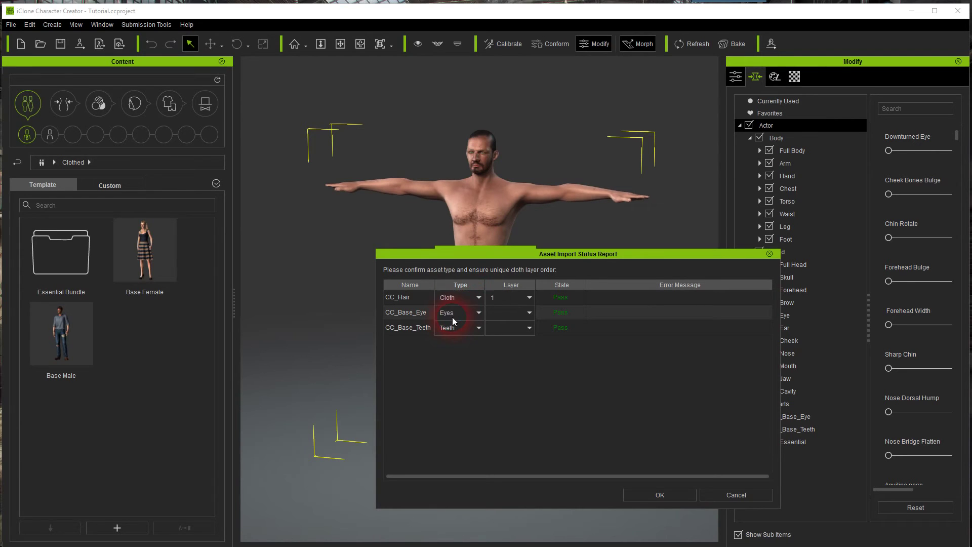
Step: Set the asset type of CC_Hair to Hair and accept the import
click(479, 297)
click(448, 308)
click(656, 497)
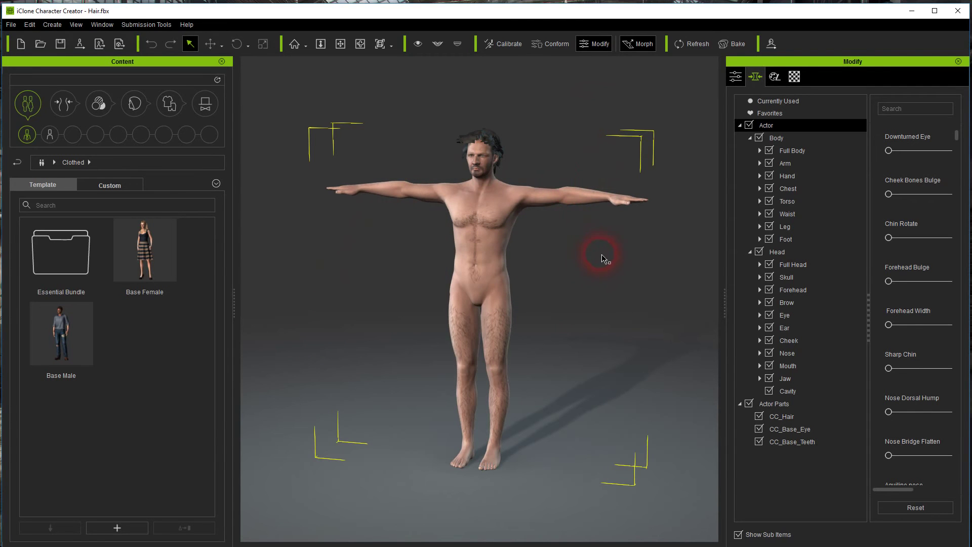
Step: Select the imported CC_Hair on the character's head and examine its fit up close
mouse_move(603, 252)
right_down()
mouse_move(613, 288)
mouse_move(614, 248)
right_up()
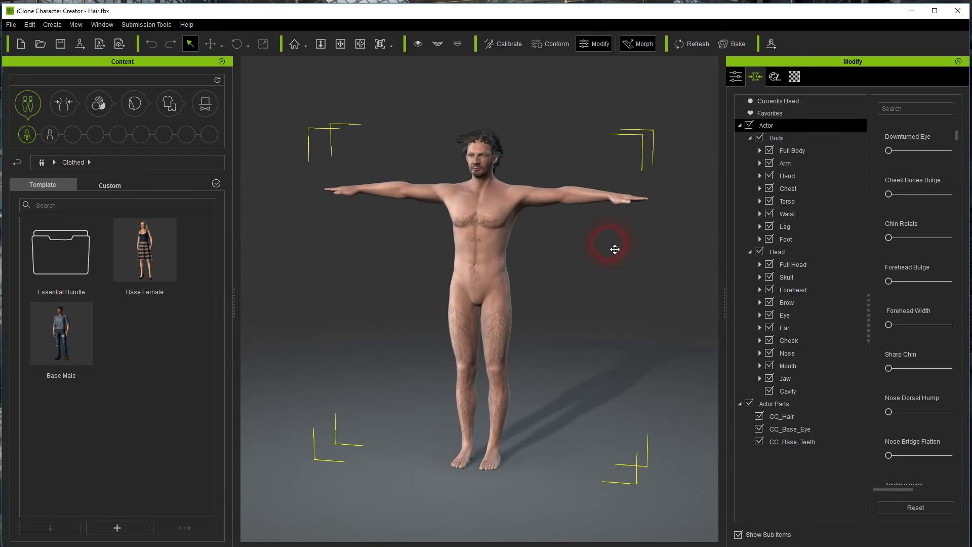
middle_drag(615, 248, 612, 304)
scroll(560, 212, up, 5)
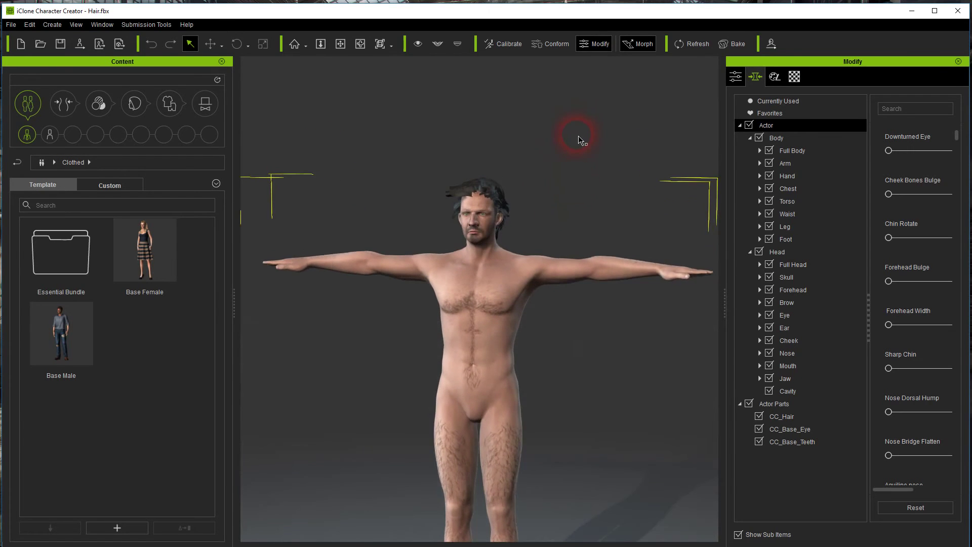
scroll(575, 154, up, 3)
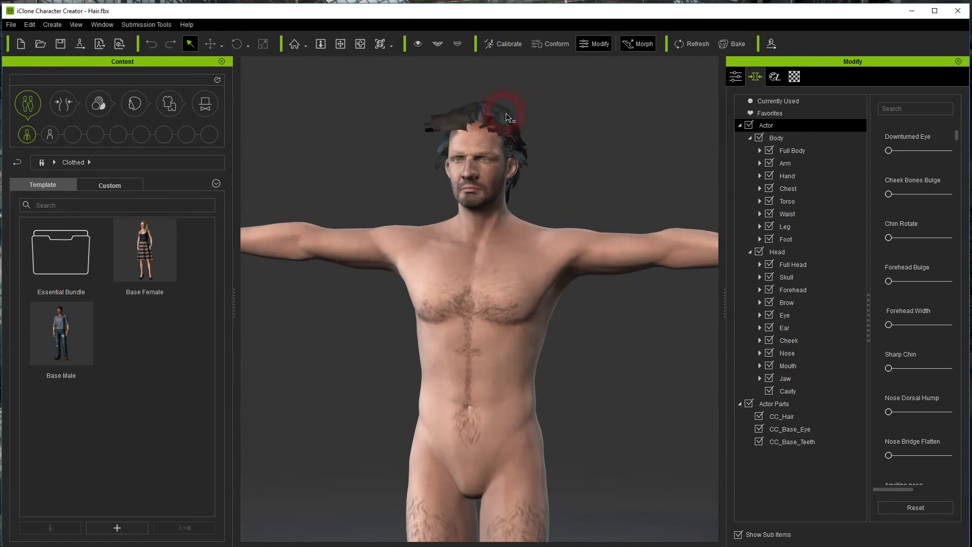
click(492, 110)
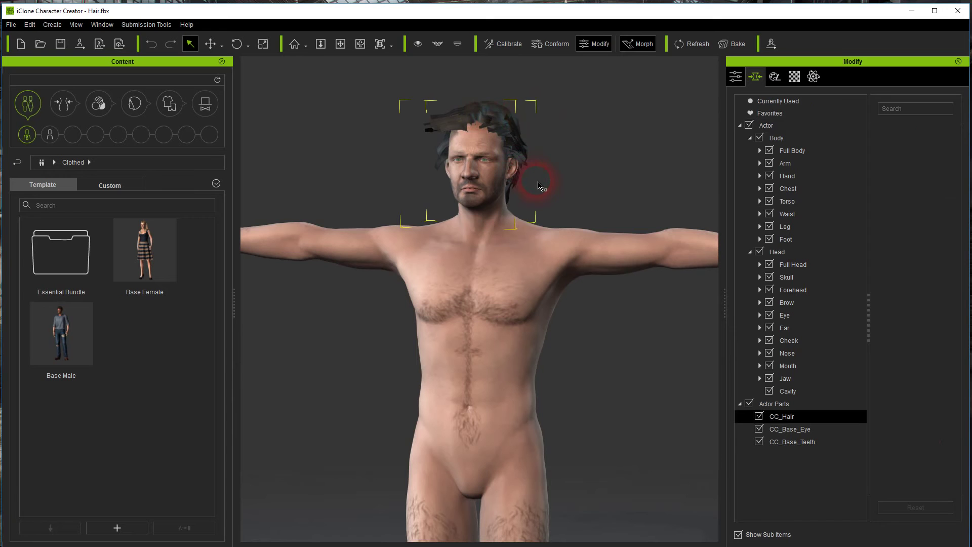
mouse_move(594, 144)
right_down()
mouse_move(598, 185)
mouse_move(605, 137)
right_up()
middle_drag(605, 138, 603, 227)
scroll(603, 227, up, 3)
right_drag(615, 186, 618, 183)
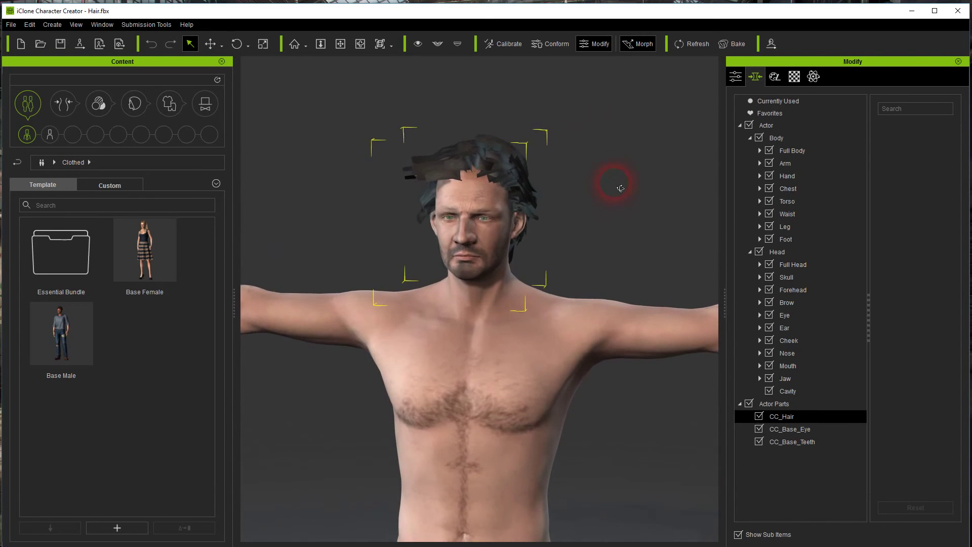
middle_drag(618, 183, 604, 211)
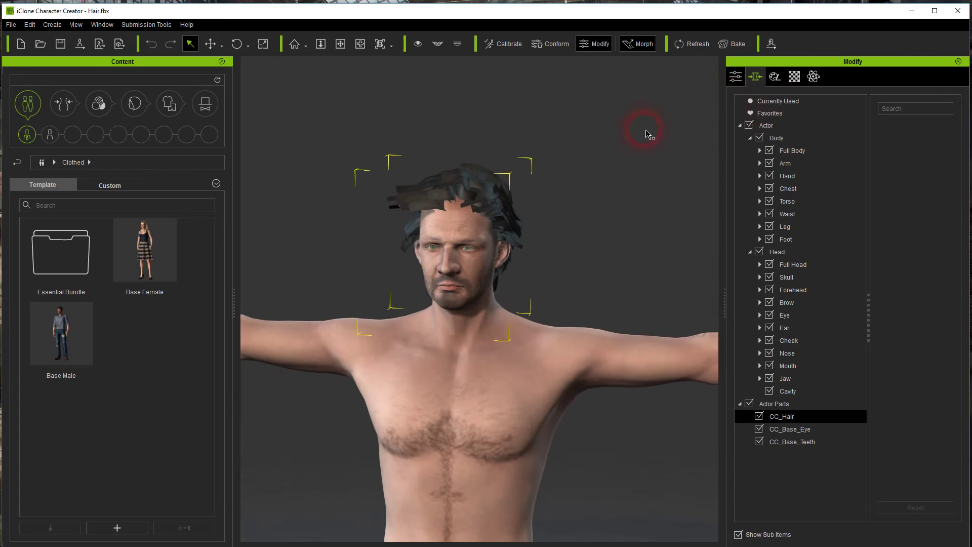
Step: Set the opacity of the hair's Skin_Scalp material to 0
click(796, 81)
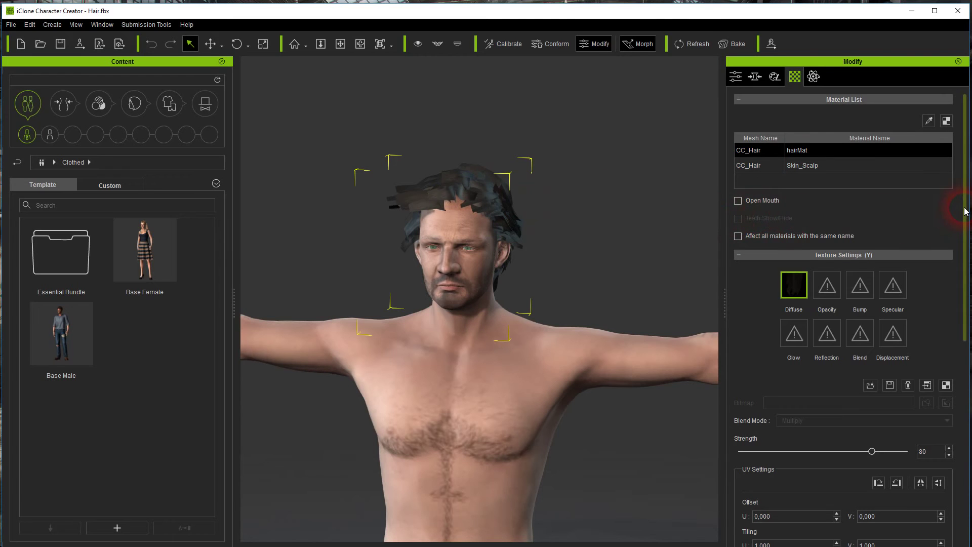
drag(965, 208, 966, 188)
click(819, 166)
drag(967, 254, 969, 459)
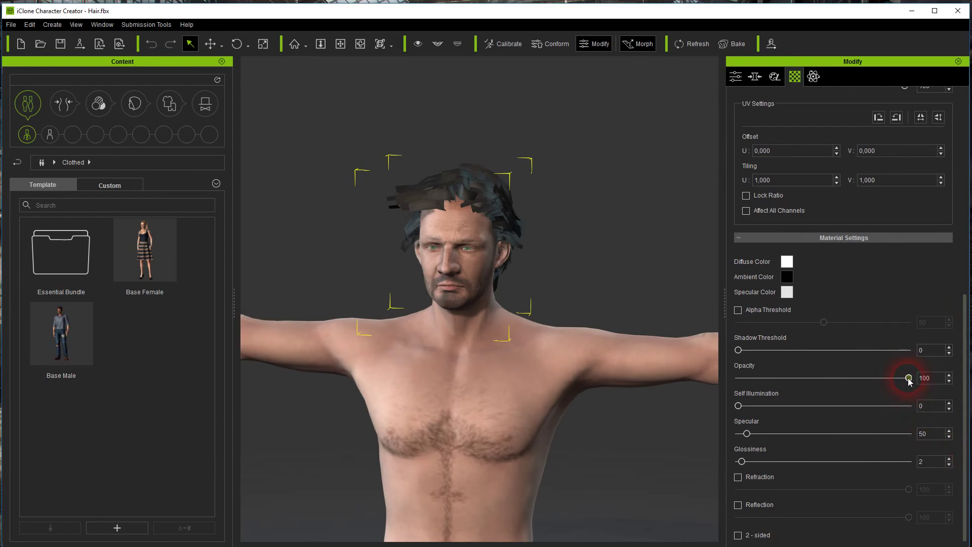
drag(909, 379, 704, 382)
scroll(615, 278, up, 2)
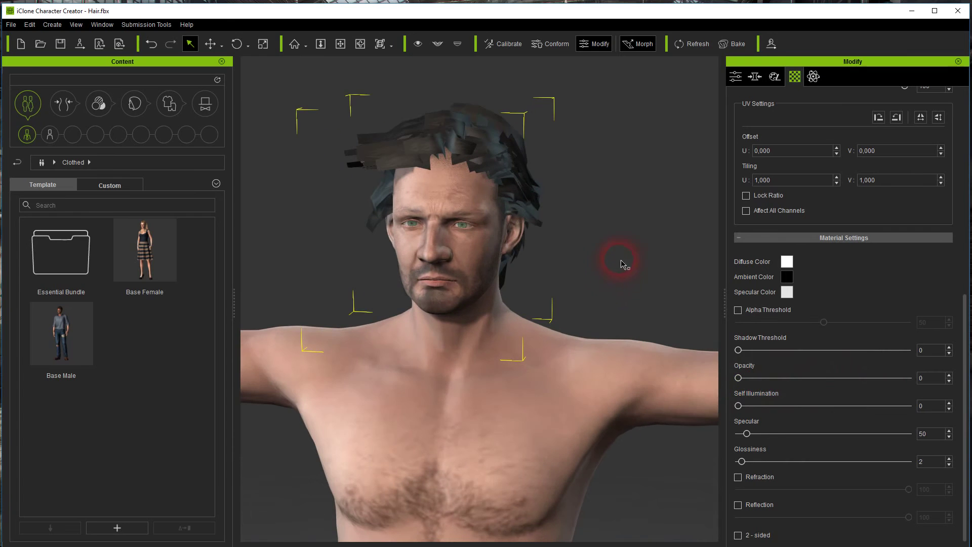
Step: Make hairMat the only selected material and set its Diffuse texture strength to 95
scroll(890, 210, up, 5)
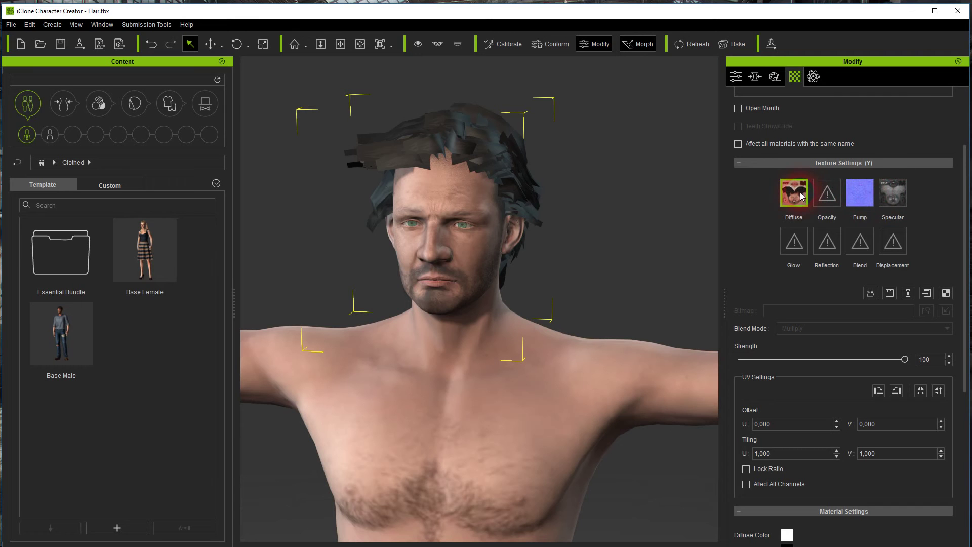
drag(966, 217, 964, 155)
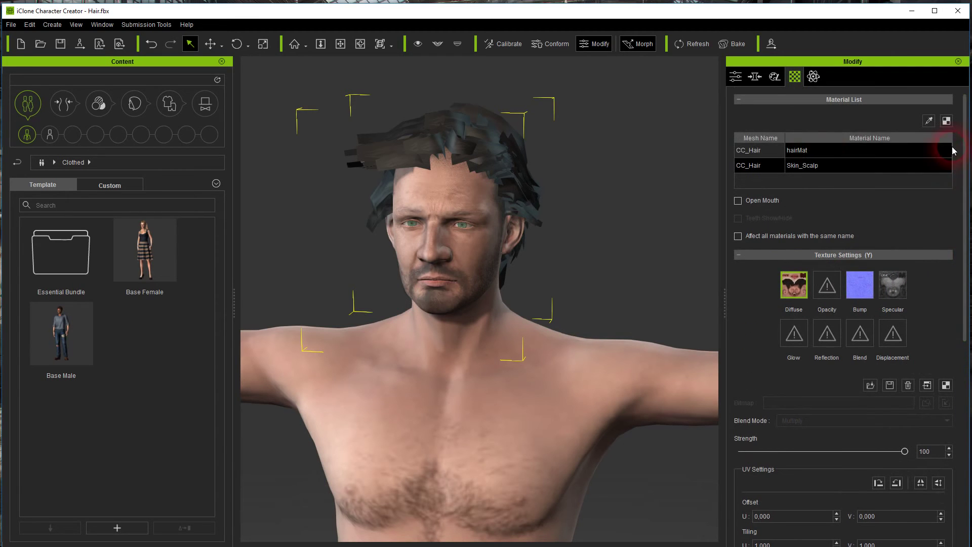
click(818, 155)
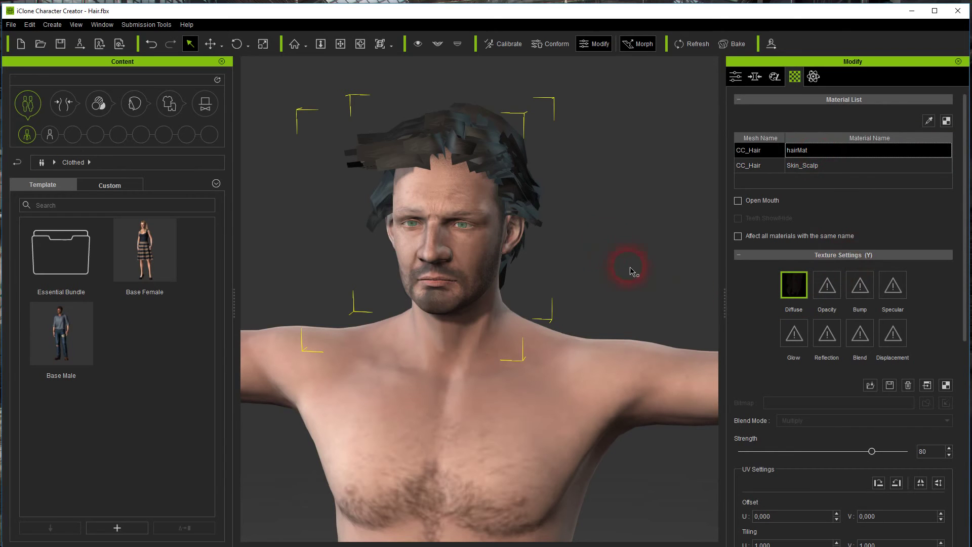
right_drag(630, 268, 641, 173)
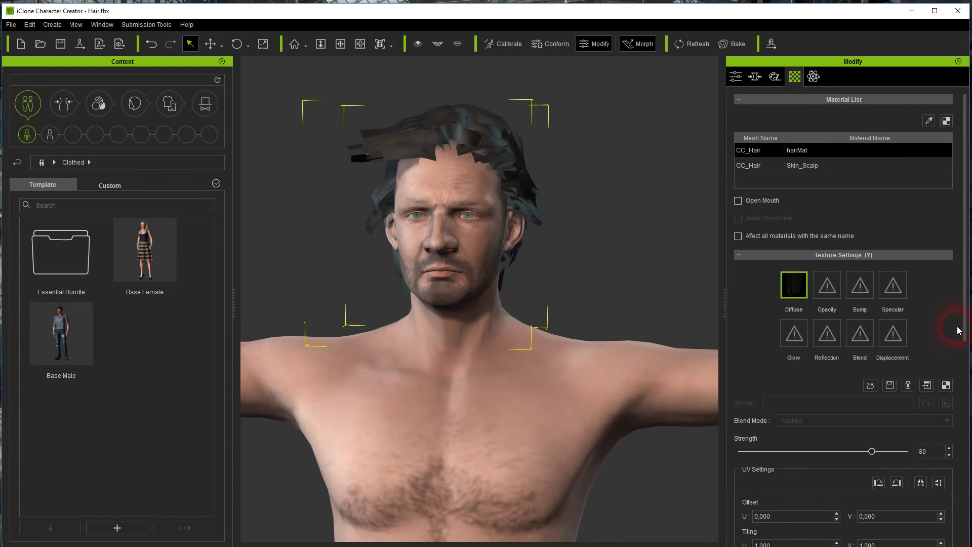
drag(966, 332, 949, 404)
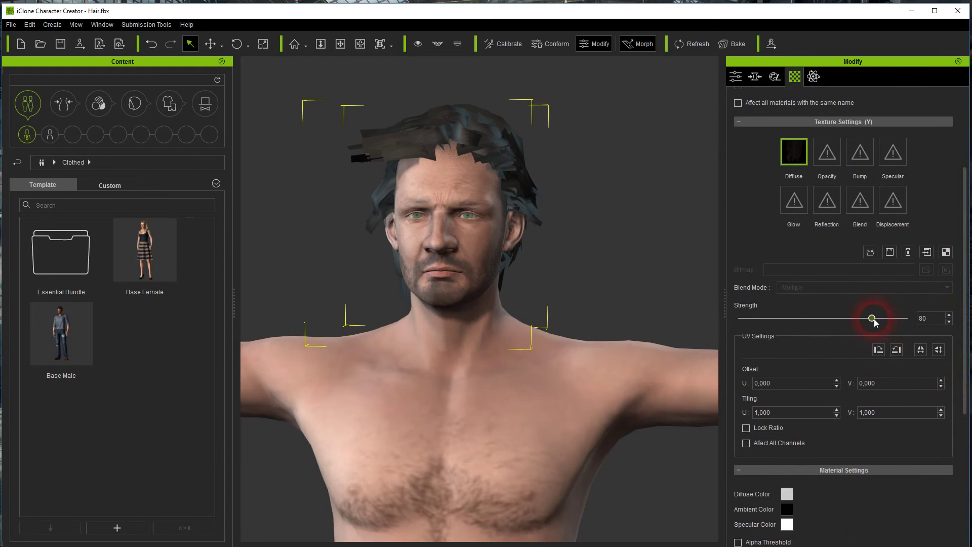
drag(874, 322, 899, 323)
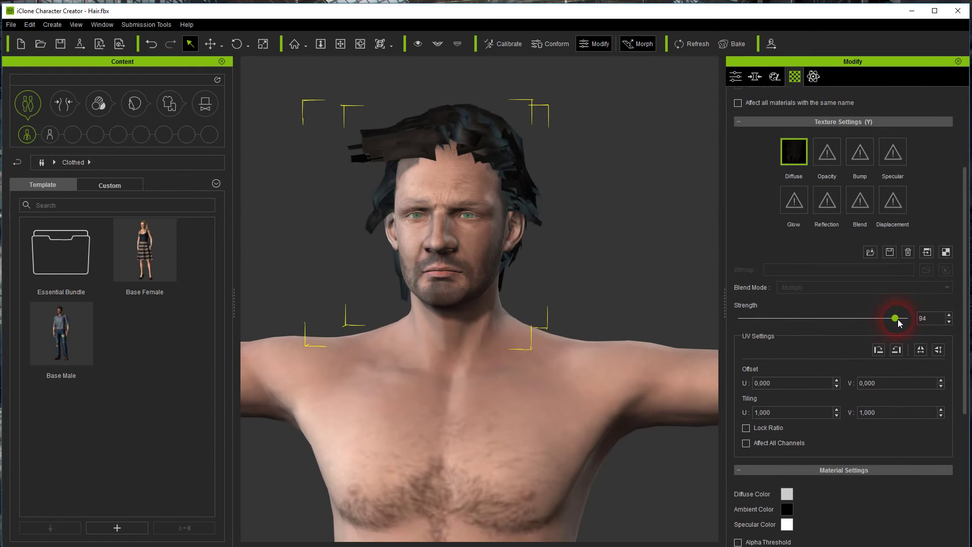
Step: Load BlondeHairINV.png from the SCOT folder as the Opacity texture of the hairMat material
drag(969, 297, 962, 261)
click(830, 232)
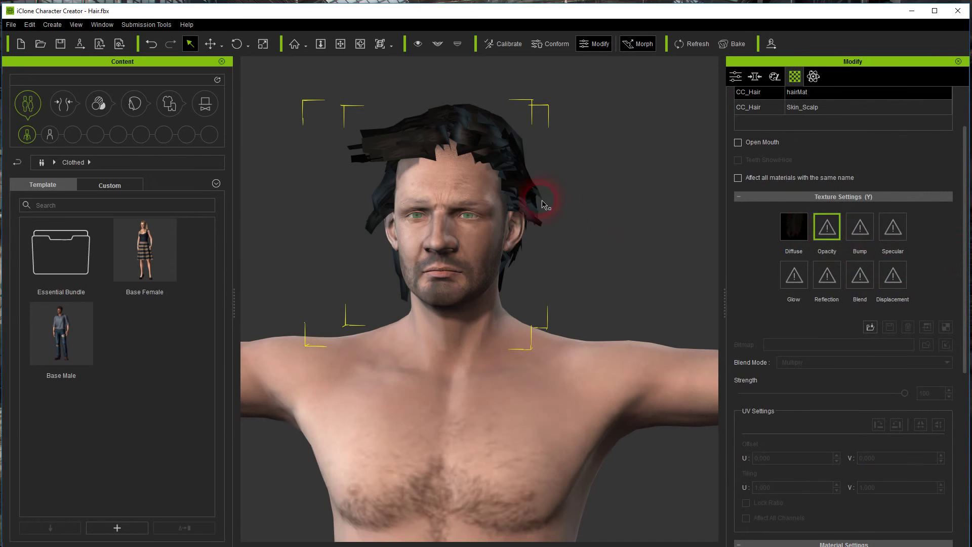
click(479, 148)
double_click(833, 230)
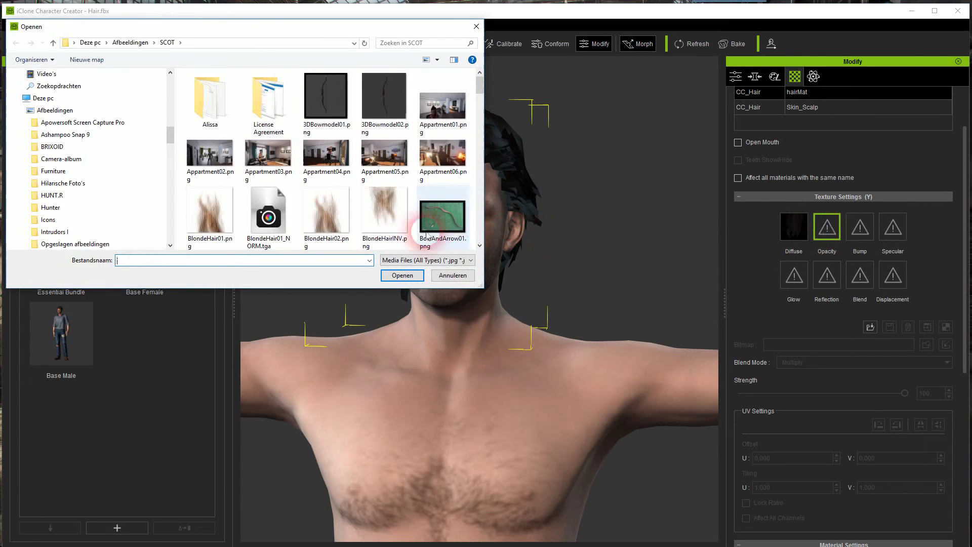
click(383, 202)
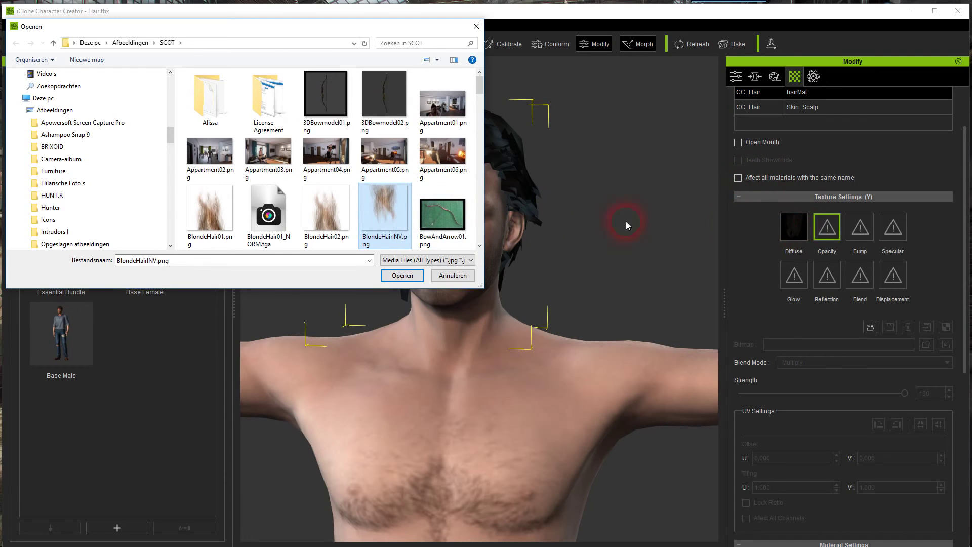
click(386, 223)
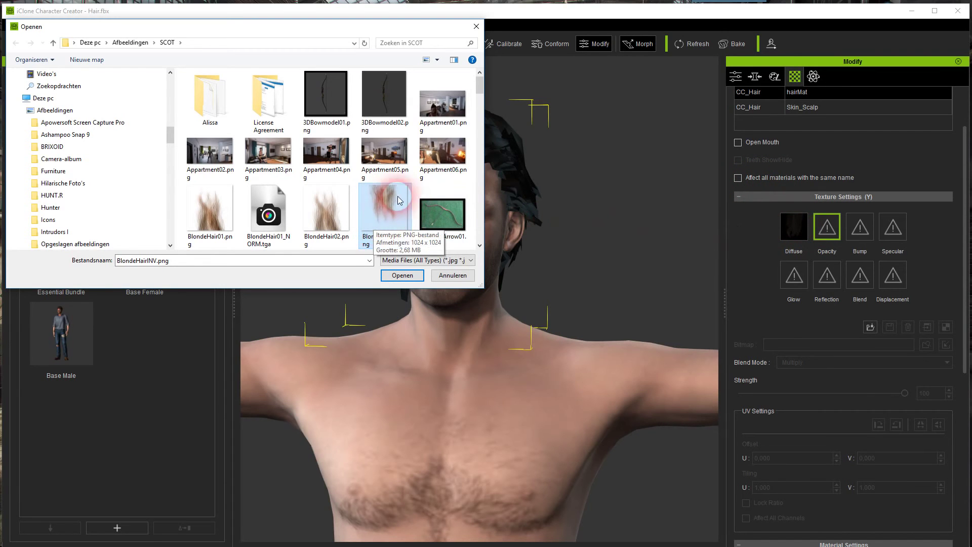
click(393, 202)
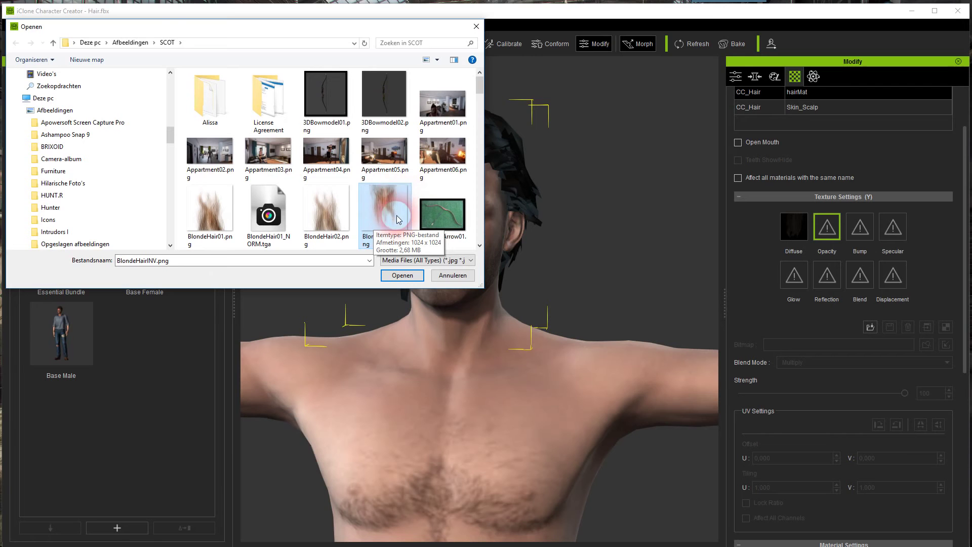
click(401, 276)
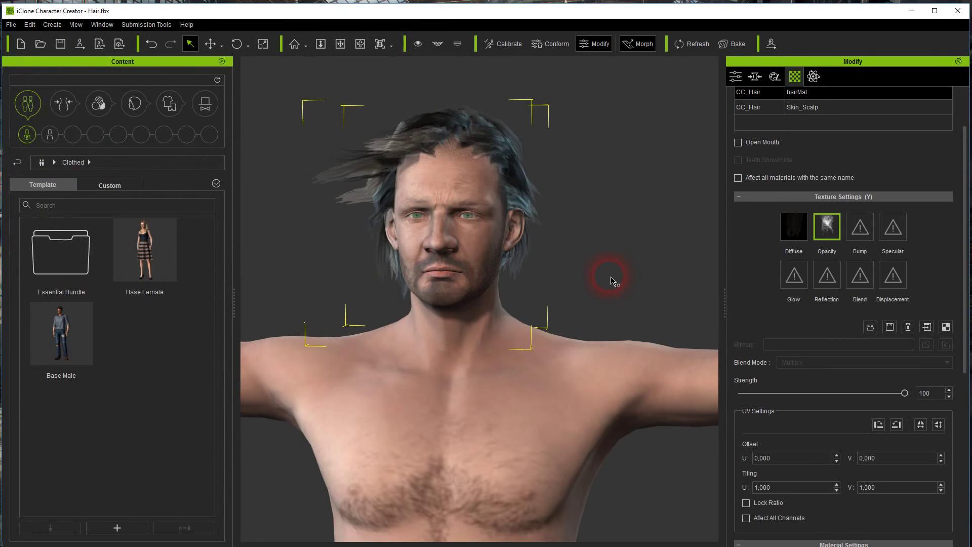
Step: Set the hairMat material's Specular value to 0 and inspect the hair from several sides
drag(966, 248, 969, 431)
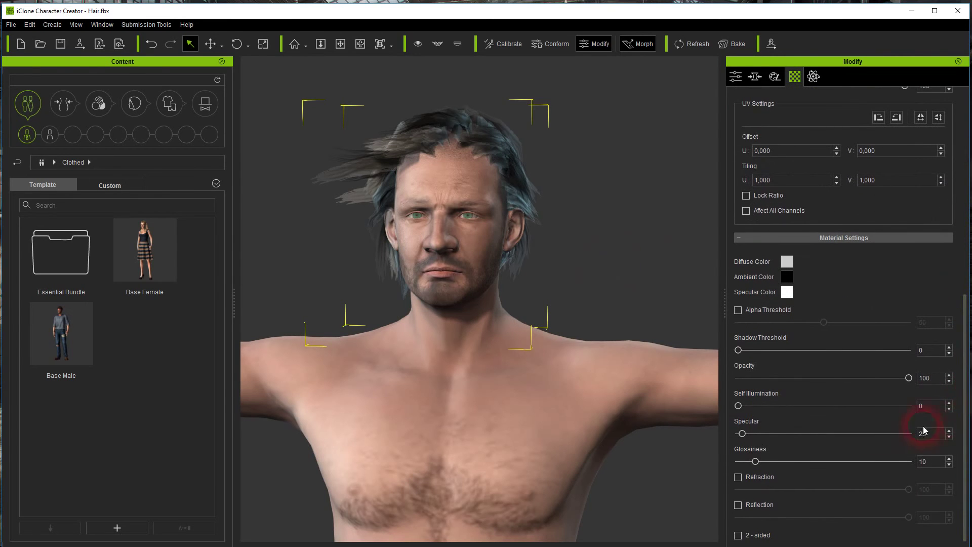
drag(745, 436, 732, 436)
right_drag(658, 217, 278, 126)
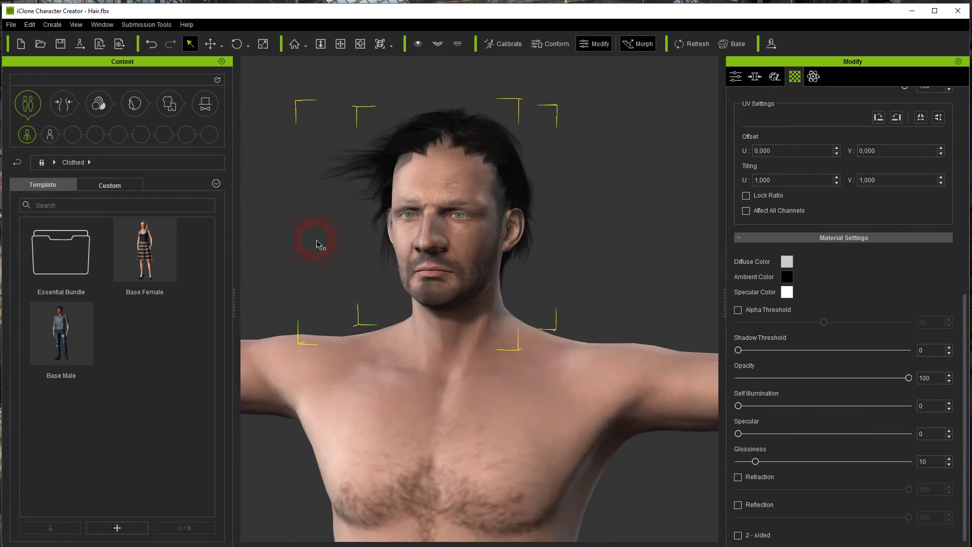
right_drag(334, 246, 586, 237)
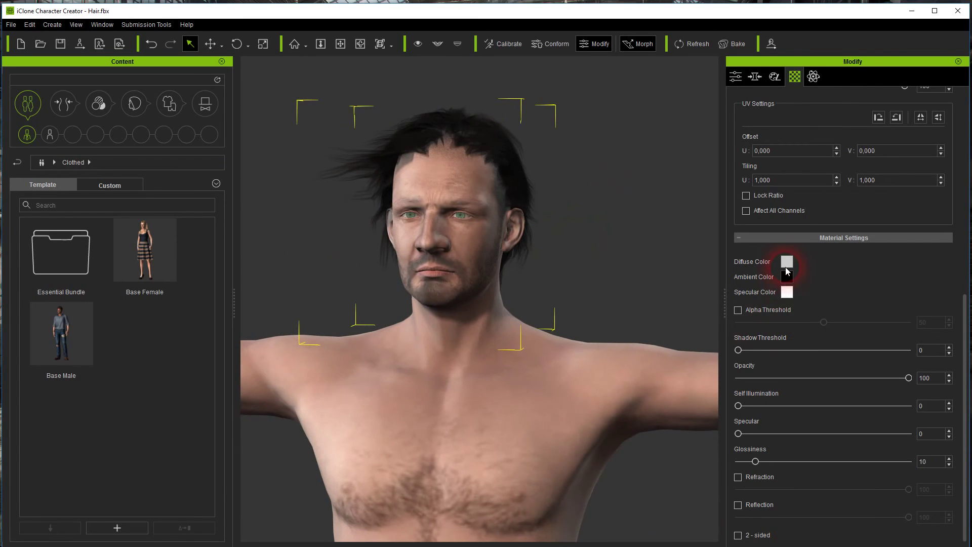
Step: Try a reddish-orange diffuse color on the hairMat material, view the hair around the head, and undo the color change
click(788, 294)
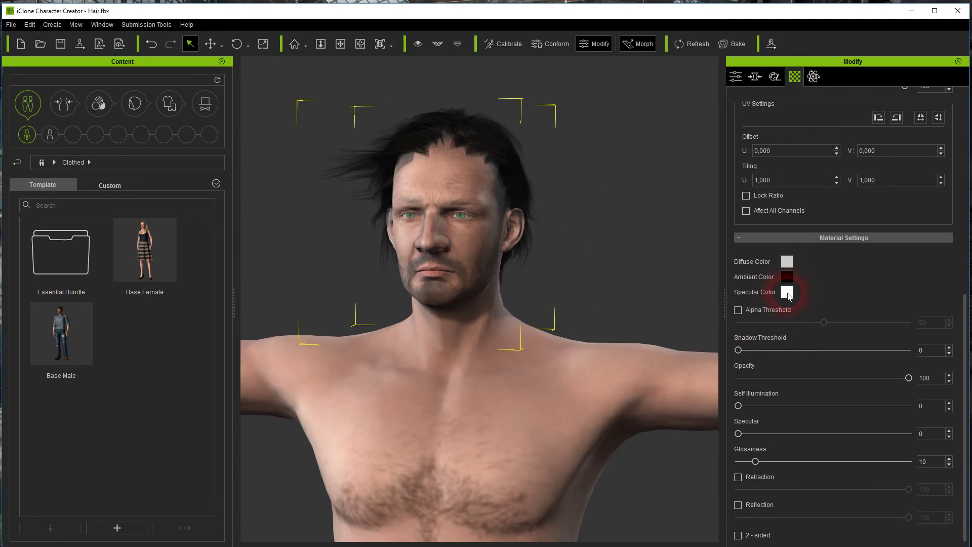
click(788, 263)
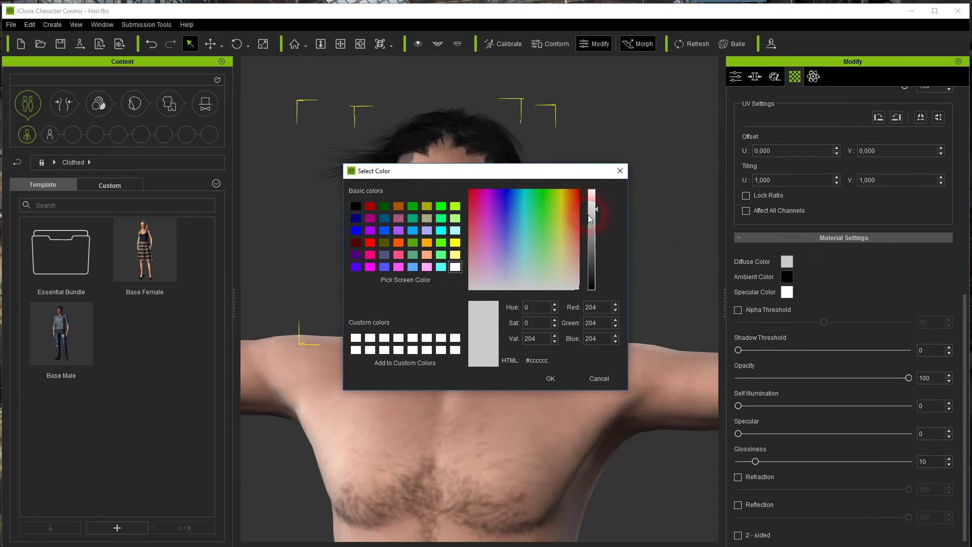
drag(573, 220, 574, 225)
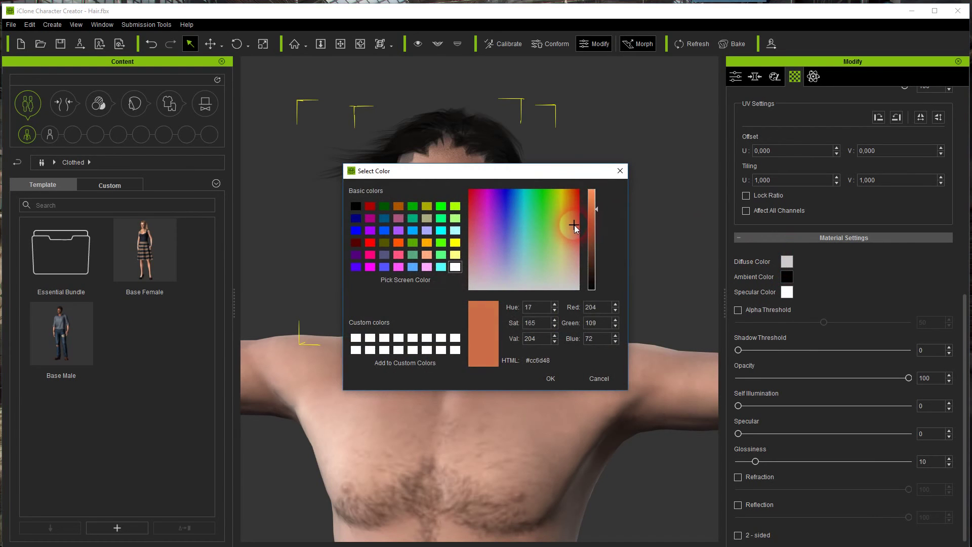
click(550, 378)
right_drag(628, 217, 340, 225)
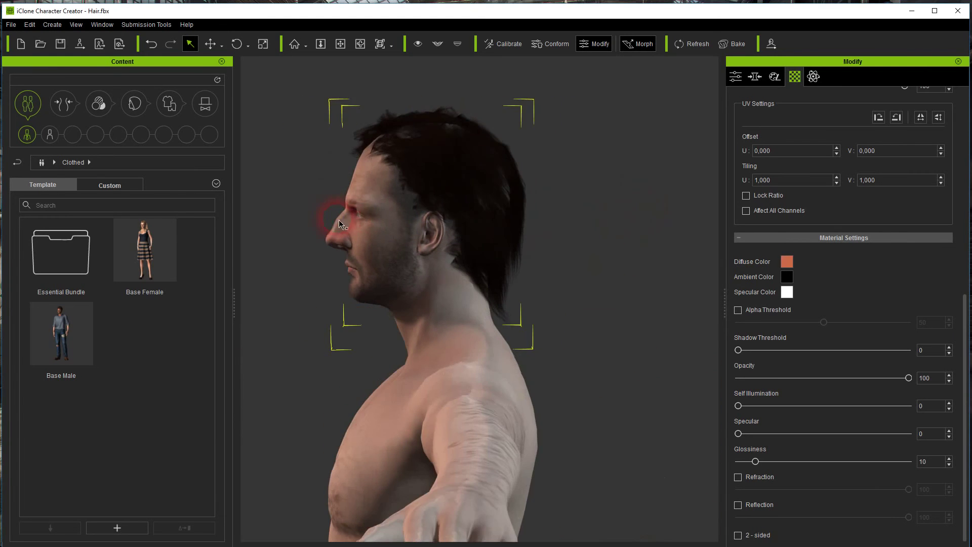
right_drag(592, 180, 639, 178)
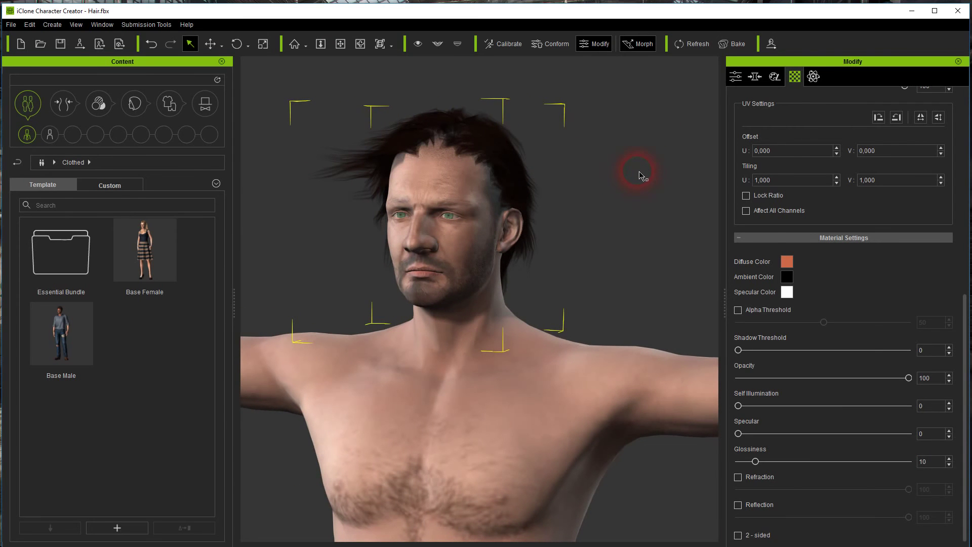
right_drag(639, 175, 649, 207)
scroll(648, 206, down, 4)
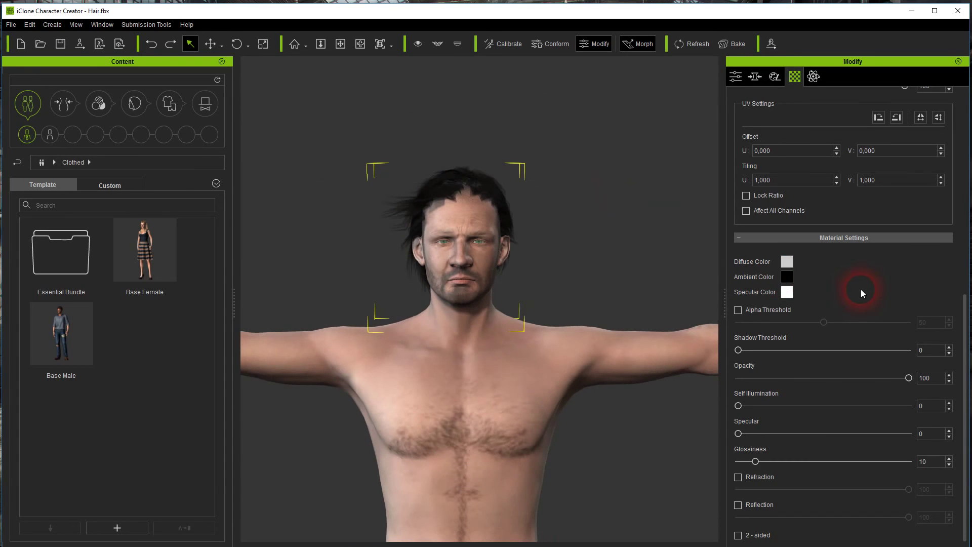
Step: Make the hairMat material 2-sided and check the hair from the side
scroll(861, 289, up, 9)
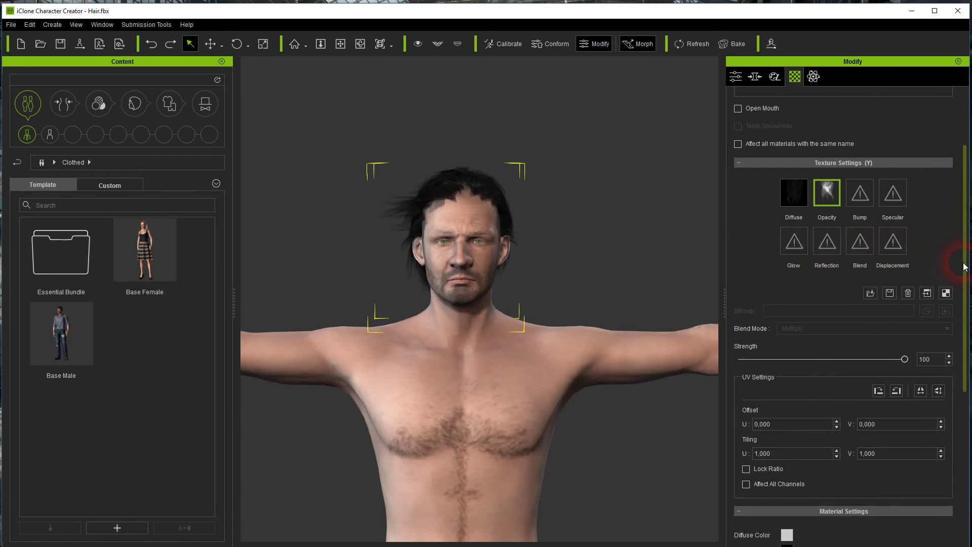
drag(965, 267, 965, 209)
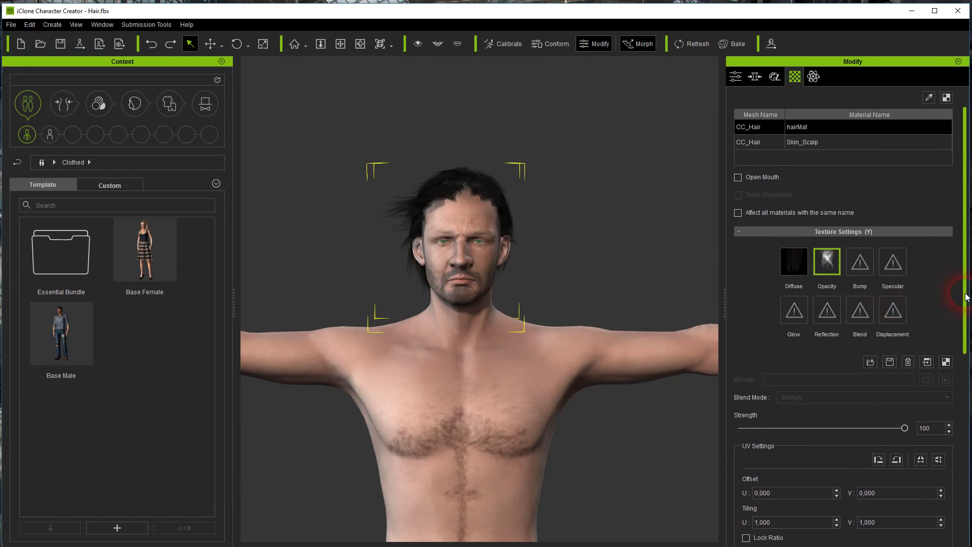
drag(968, 281, 970, 483)
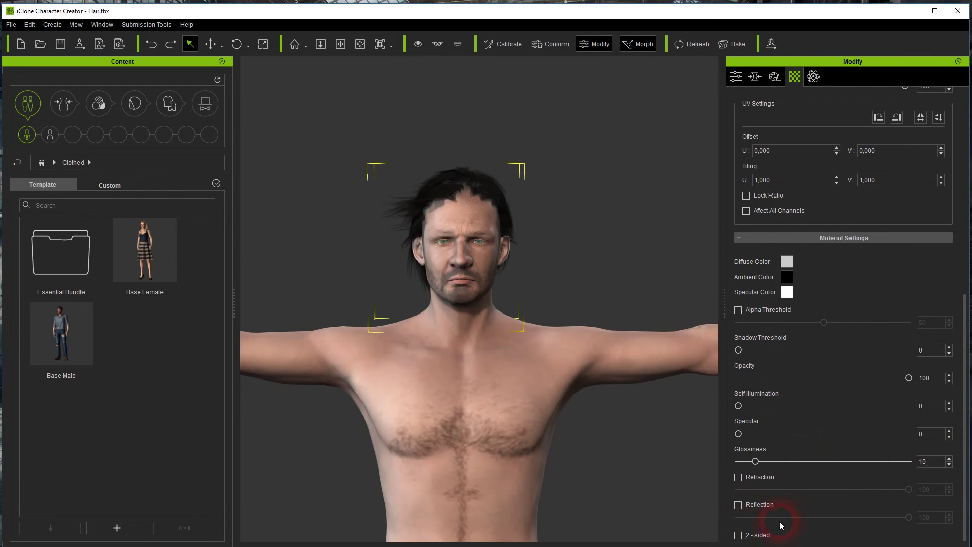
click(739, 535)
right_drag(585, 239, 579, 202)
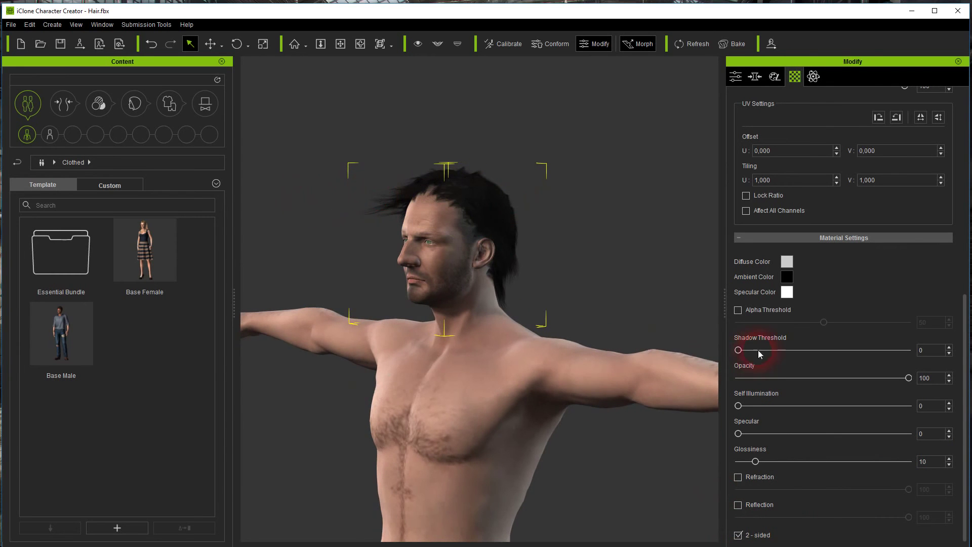
Step: Set the Diffuse texture's Strength on the hair material to 89, inspecting the hair from several sides
scroll(759, 317, up, 5)
click(794, 193)
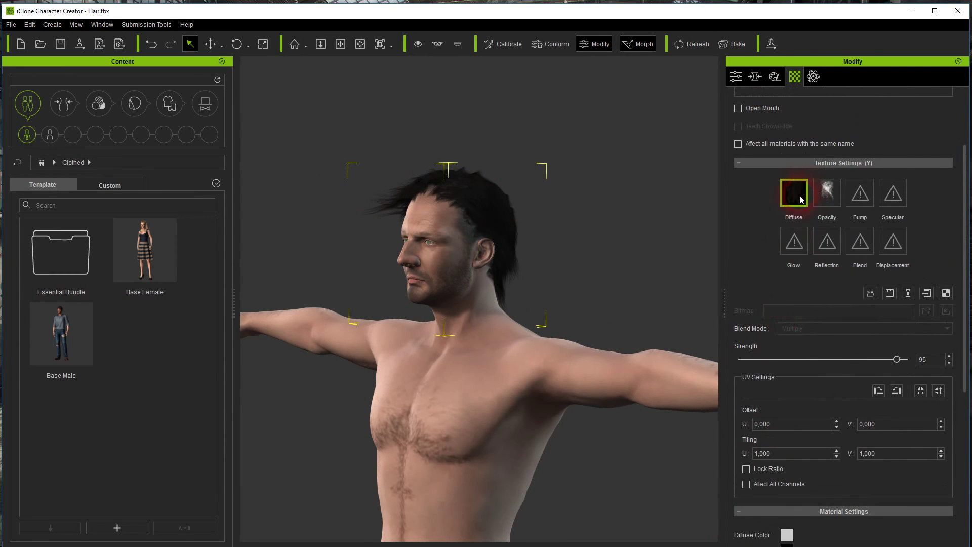
scroll(787, 325, down, 5)
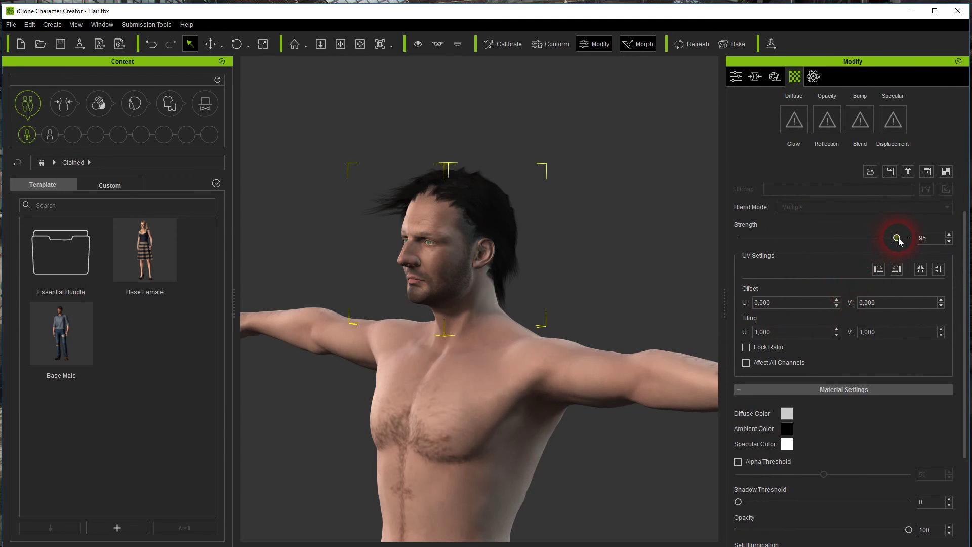
drag(898, 241, 861, 240)
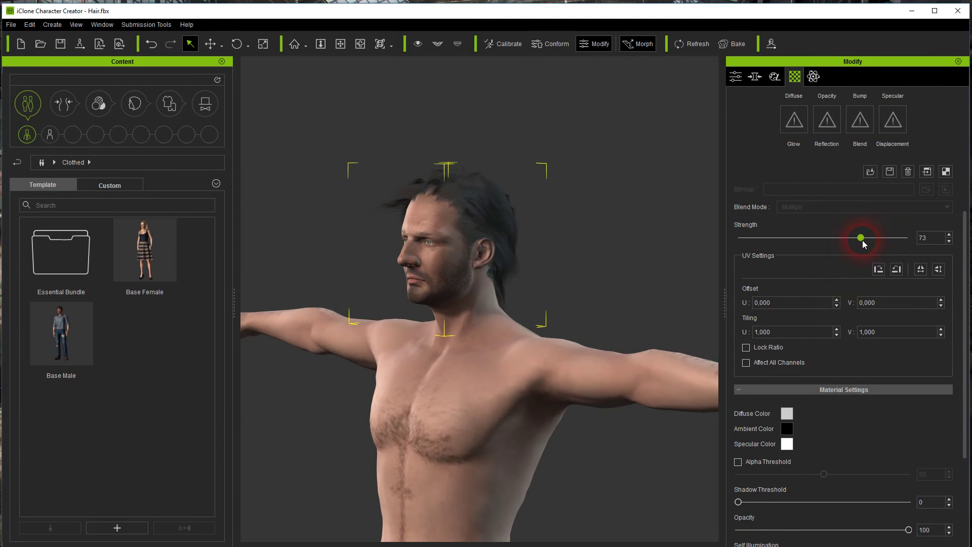
right_drag(330, 120, 579, 135)
mouse_move(646, 148)
right_down()
mouse_move(588, 162)
mouse_move(419, 153)
right_up()
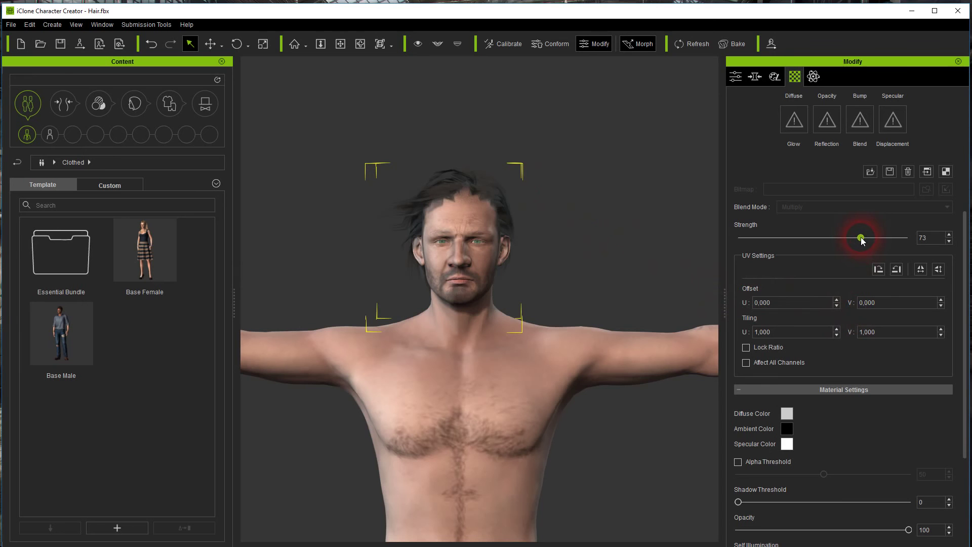
drag(862, 241, 889, 247)
right_drag(644, 167, 354, 162)
right_drag(585, 162, 495, 163)
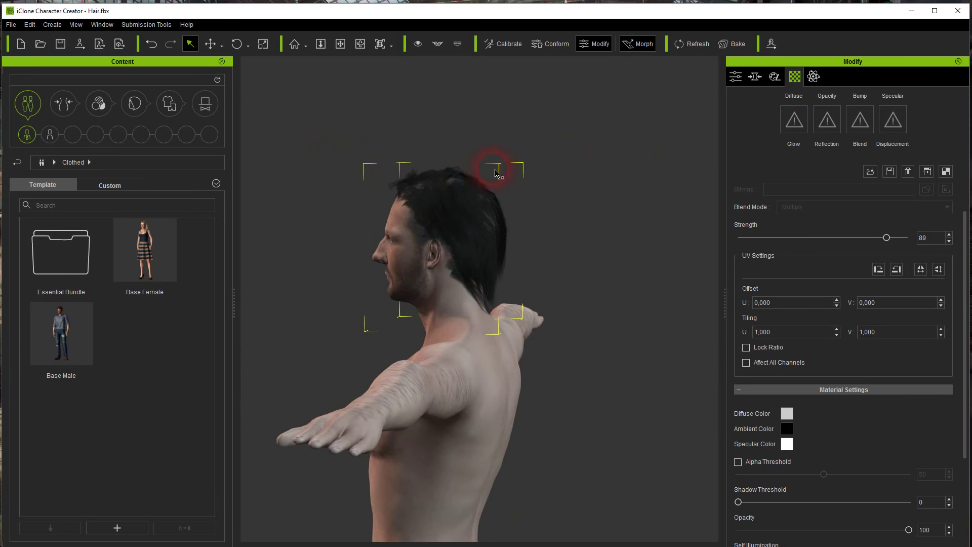
right_drag(456, 120, 625, 142)
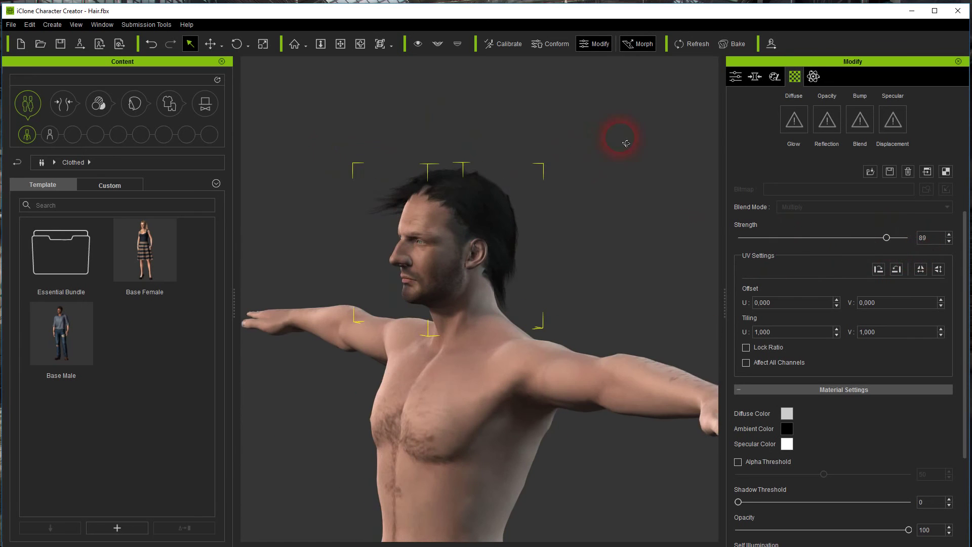
Step: Set the hair material's Glossiness to 6 and check the hair from the front
scroll(803, 316, down, 5)
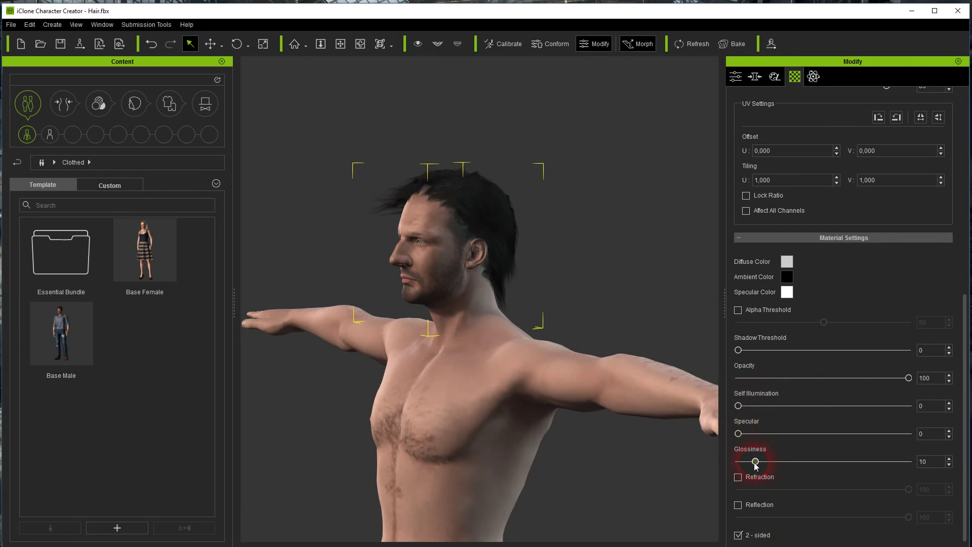
drag(755, 462, 739, 437)
drag(743, 463, 752, 464)
right_drag(489, 128, 632, 139)
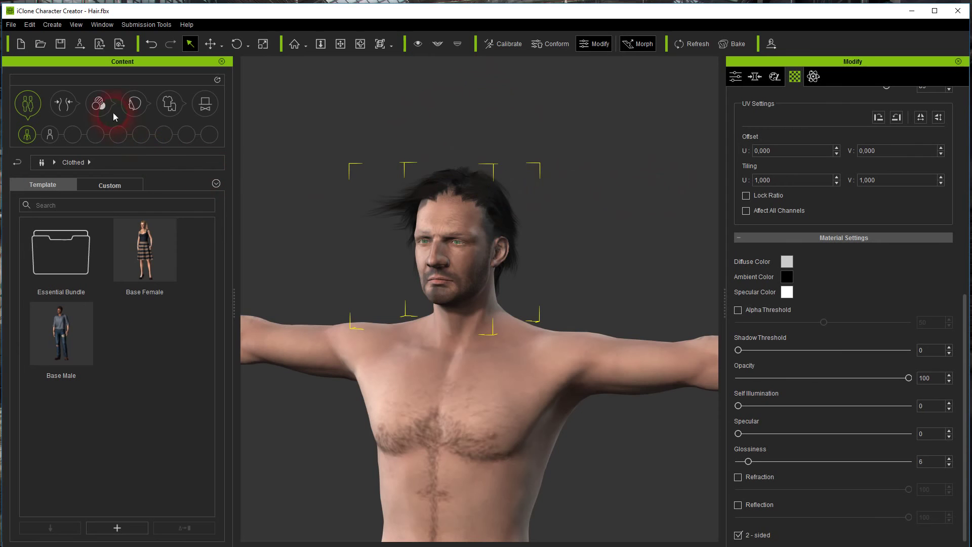
Step: Save the finished hair to the custom hair library under the name TutHair
click(138, 103)
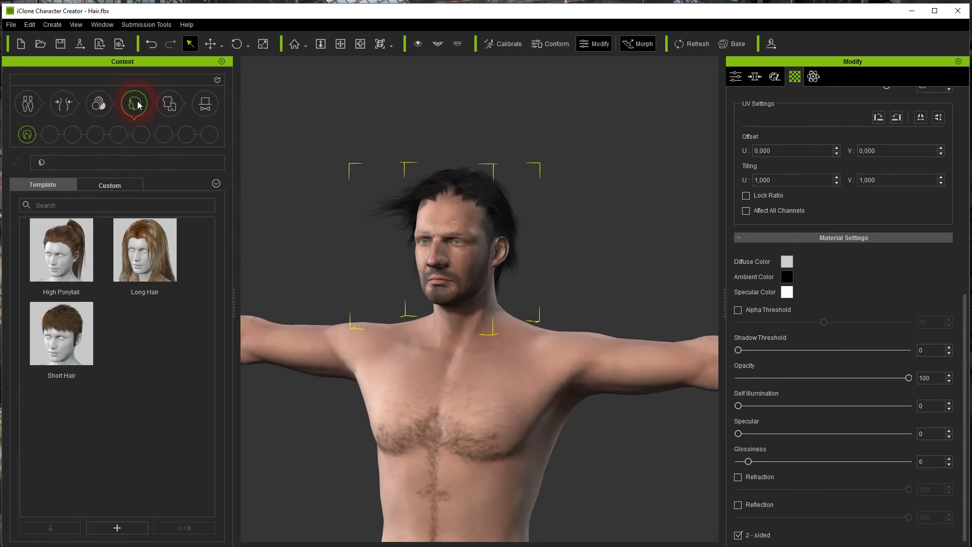
click(110, 186)
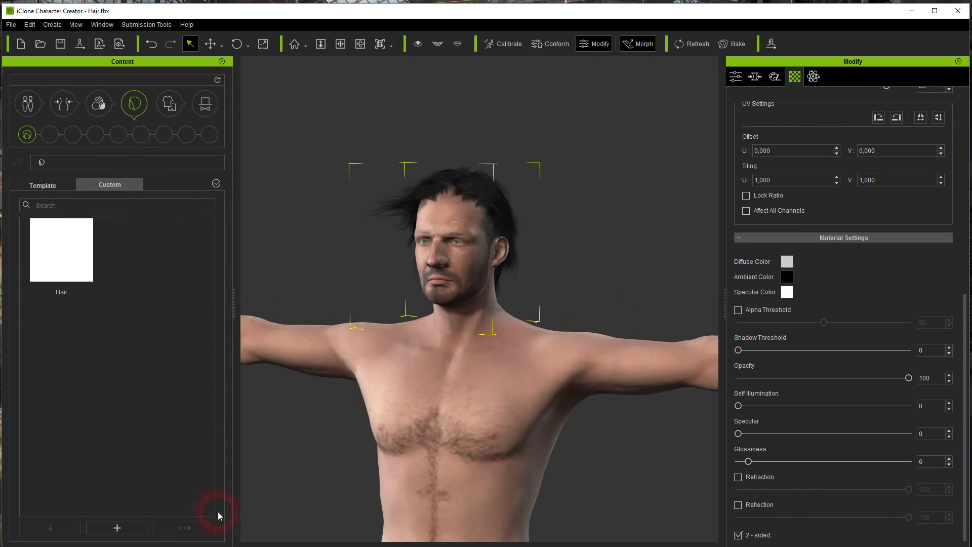
click(117, 529)
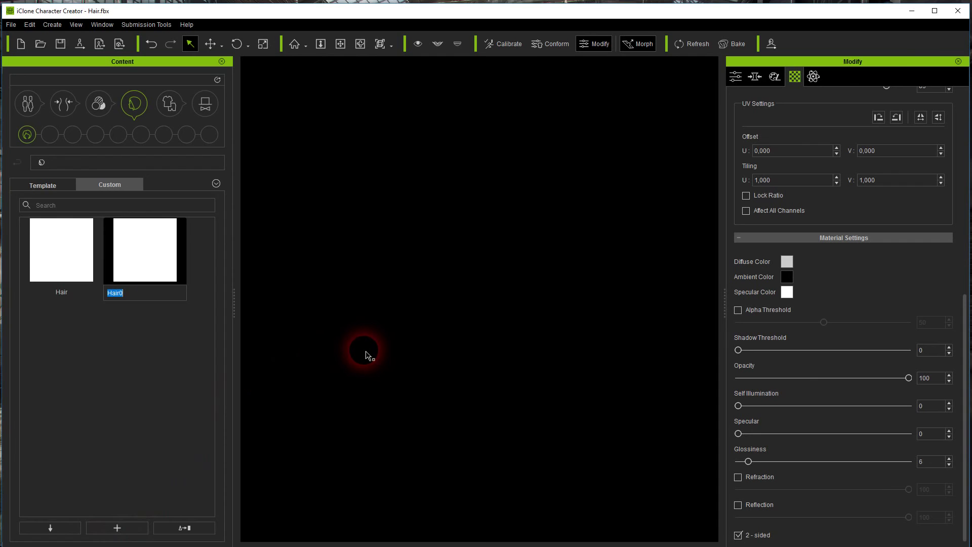
text(Tut)
key(Return)
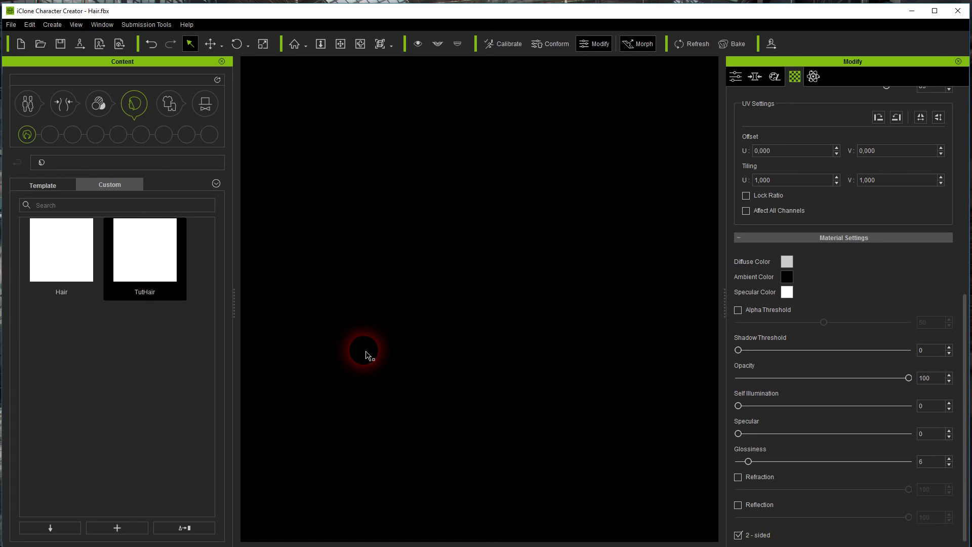
Step: Open Tutorial.ccproject as a full project and discard the current project without saving it
click(11, 24)
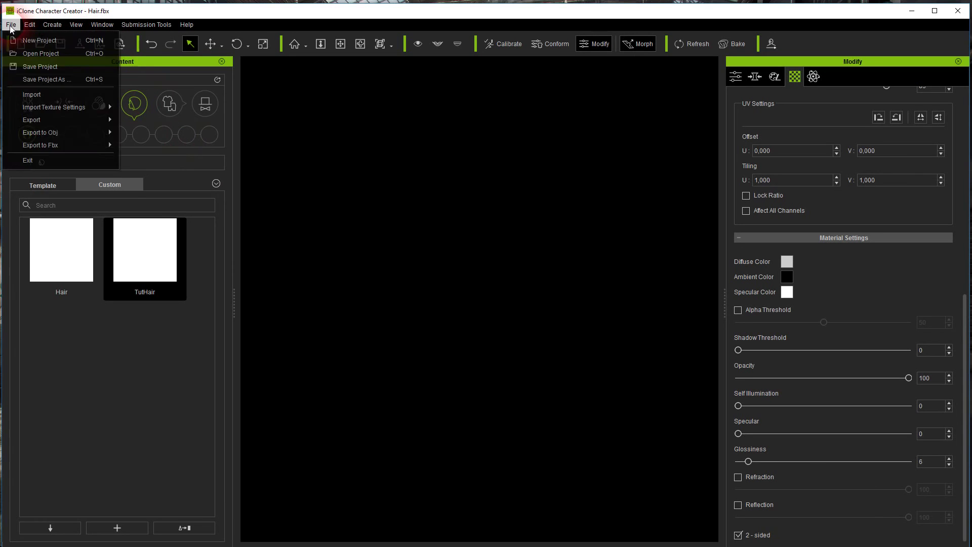
click(41, 54)
scroll(213, 218, down, 1)
double_click(216, 239)
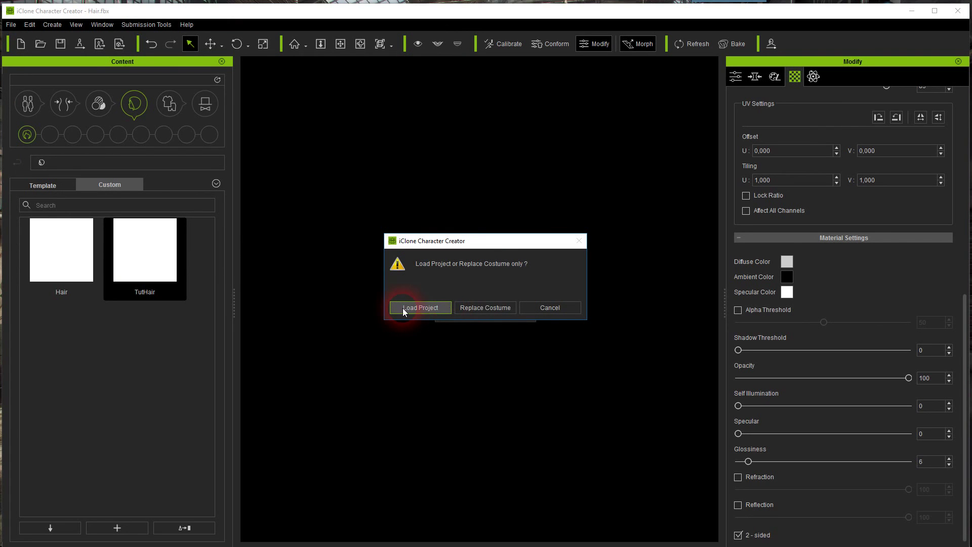
click(419, 308)
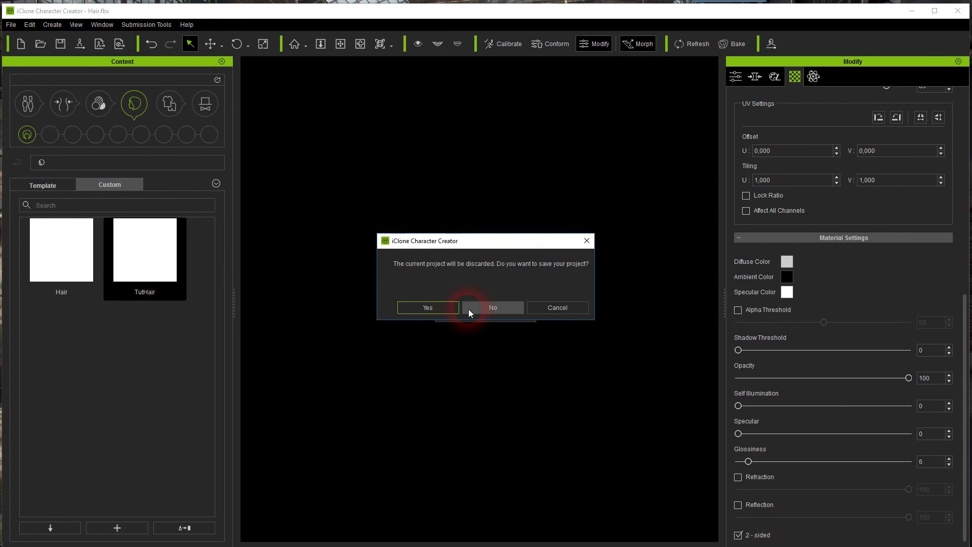
click(483, 307)
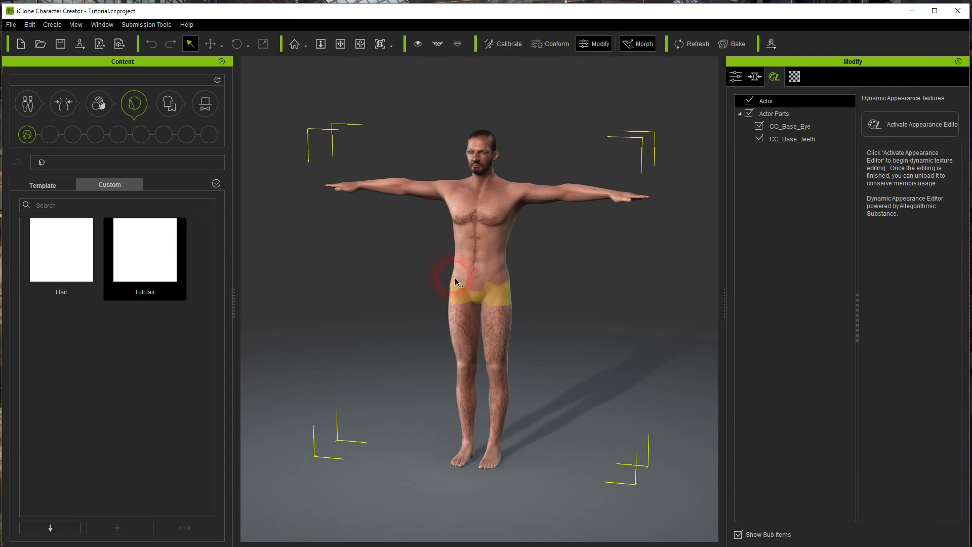
Step: Apply the custom TutHair item to the bearded character in the loaded project
click(152, 260)
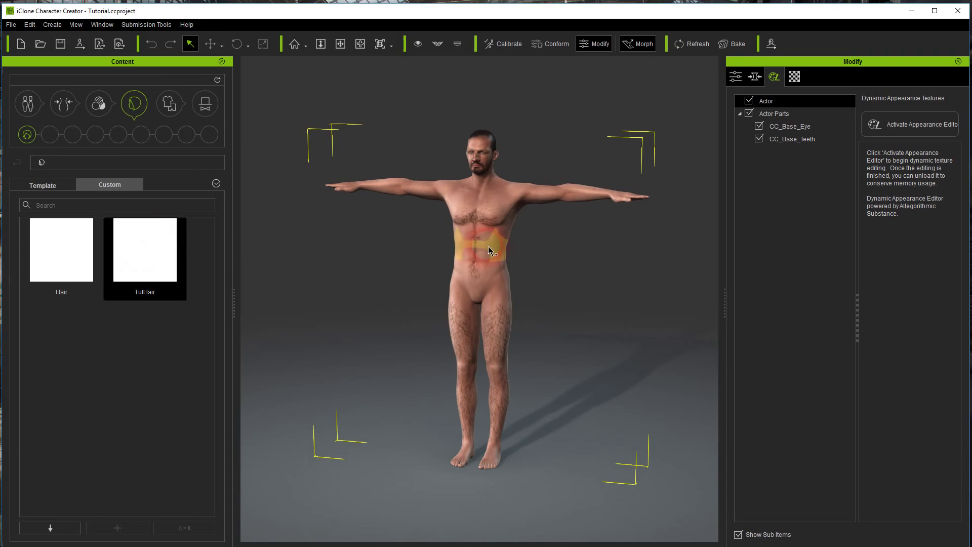
double_click(153, 259)
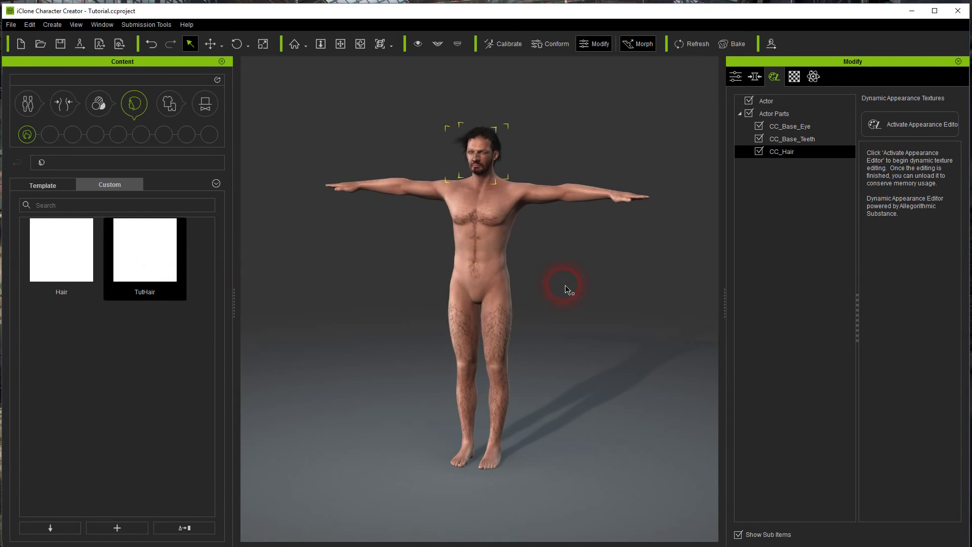
scroll(582, 277, up, 4)
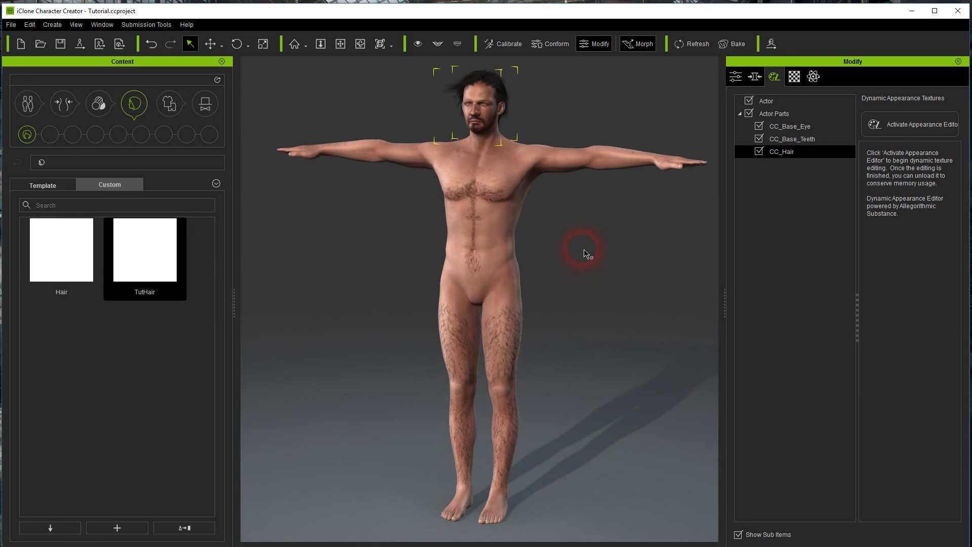
scroll(614, 228, up, 4)
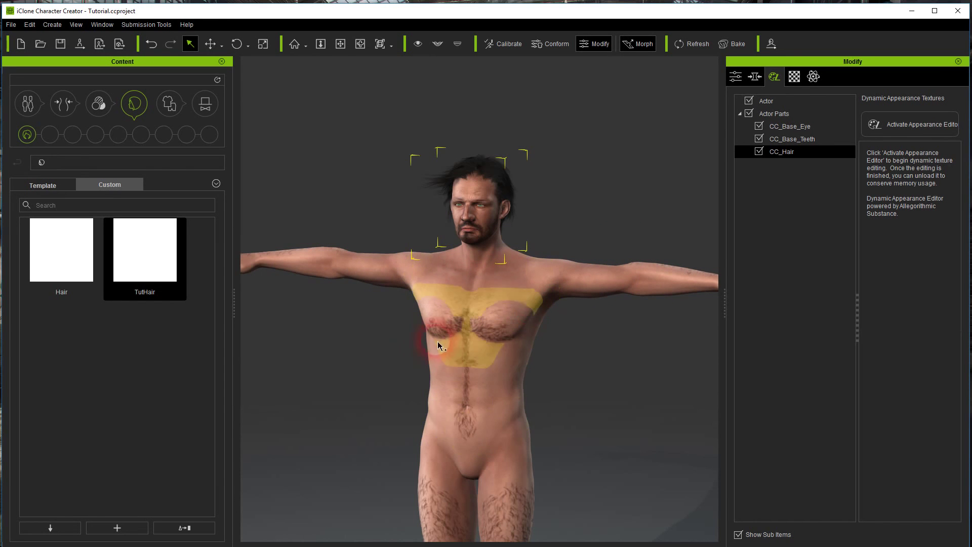
Step: Examine the applied hair's fit and appearance on the character's head from the front and both sides
right_drag(665, 375, 434, 367)
right_drag(576, 385, 624, 223)
scroll(613, 211, up, 2)
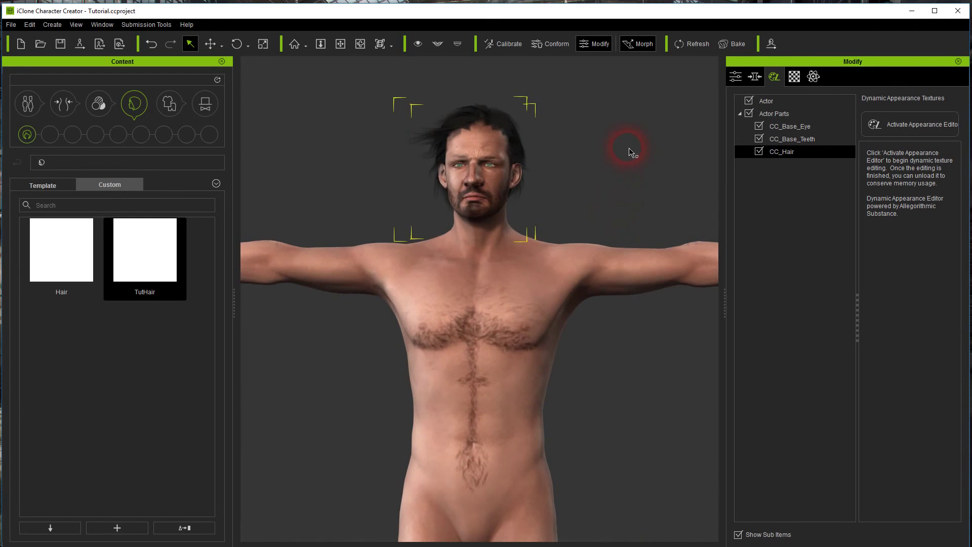
middle_drag(629, 149, 626, 258)
scroll(628, 233, up, 3)
right_drag(631, 231, 616, 245)
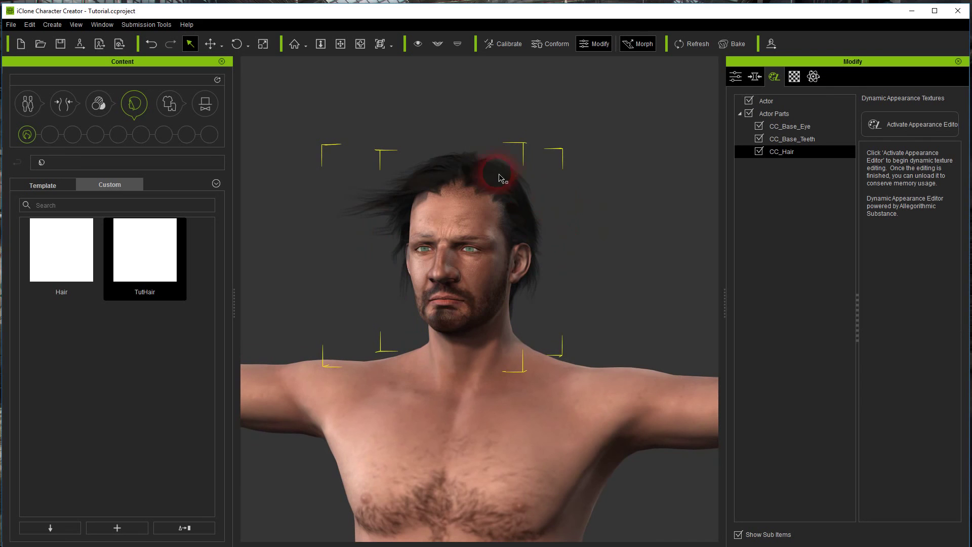
right_drag(412, 109, 377, 221)
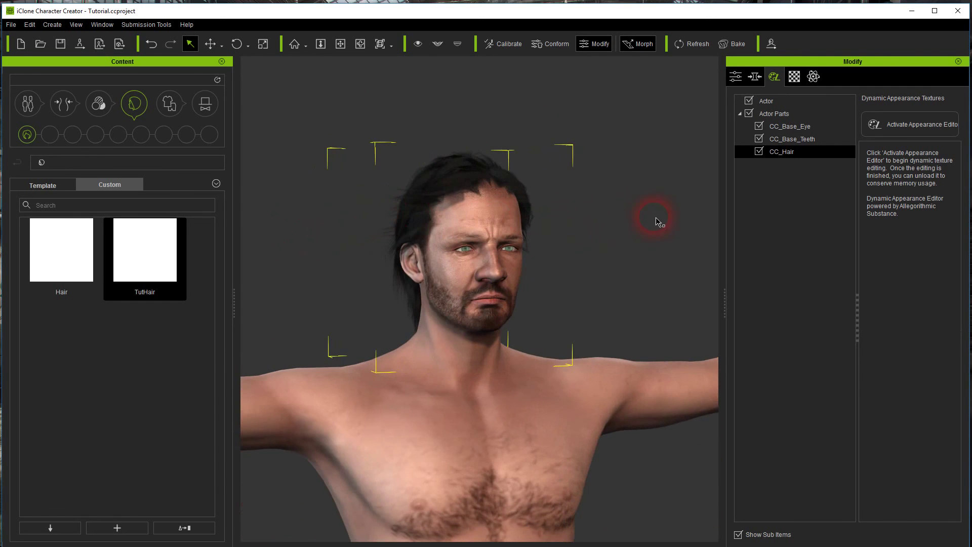
right_drag(660, 222, 430, 168)
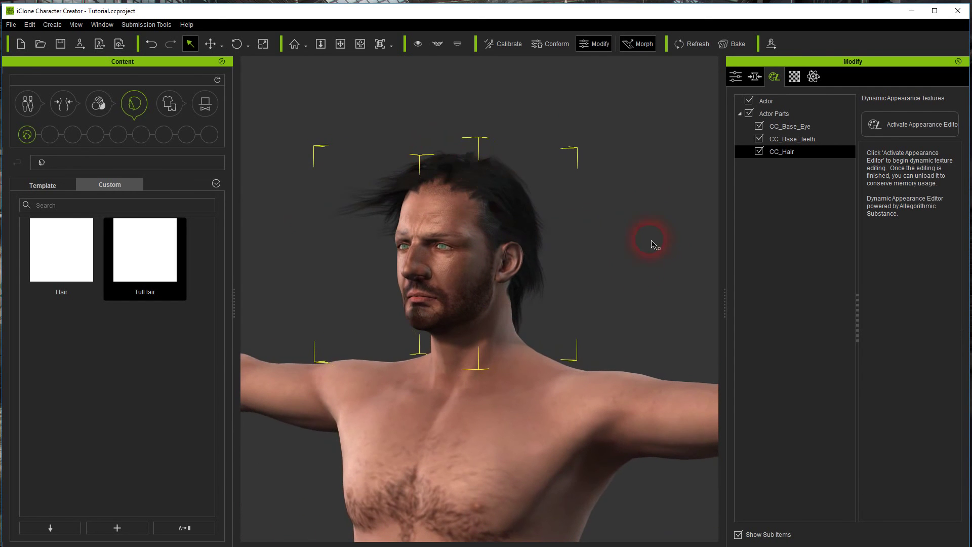
right_drag(639, 268, 666, 242)
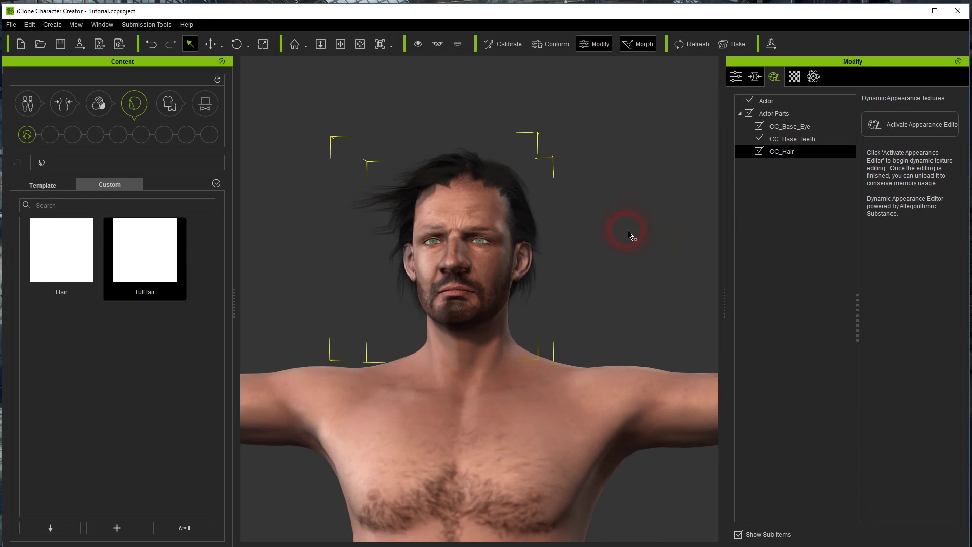
scroll(597, 227, down, 5)
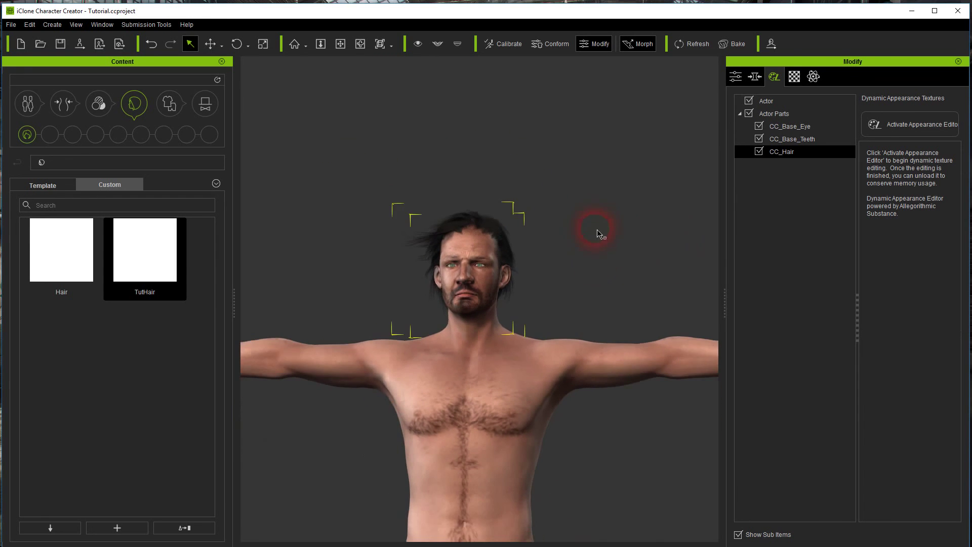
middle_drag(592, 276, 593, 199)
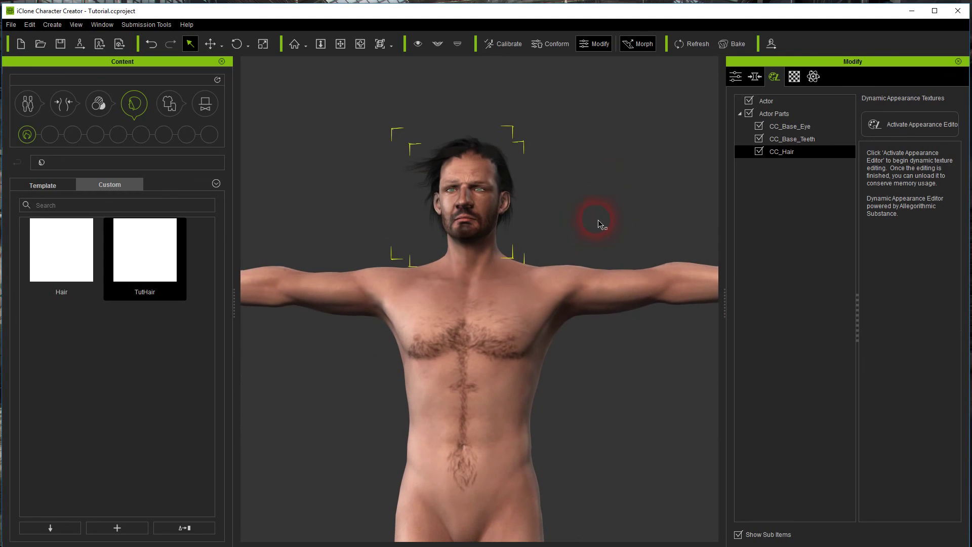
right_drag(596, 261, 572, 268)
middle_drag(593, 175, 608, 217)
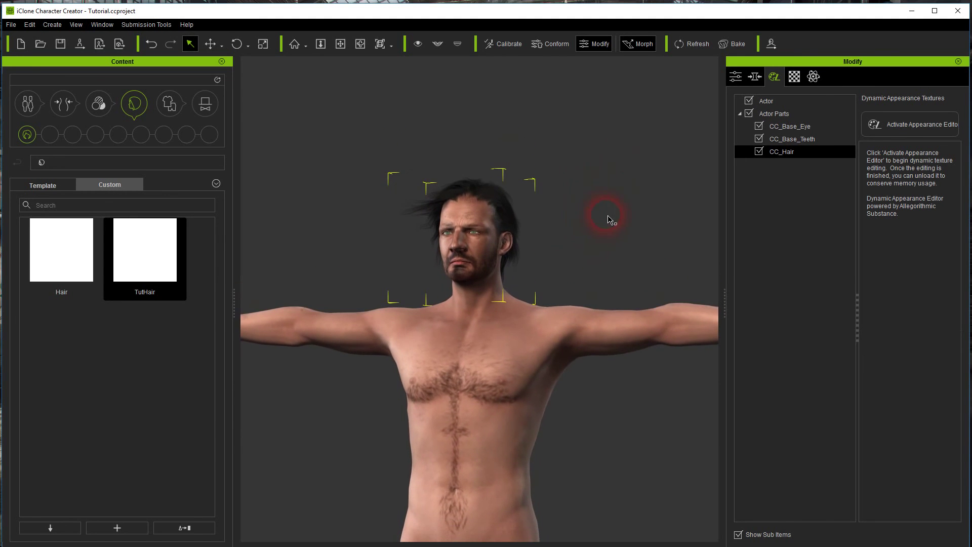
scroll(614, 224, up, 2)
scroll(615, 225, up, 2)
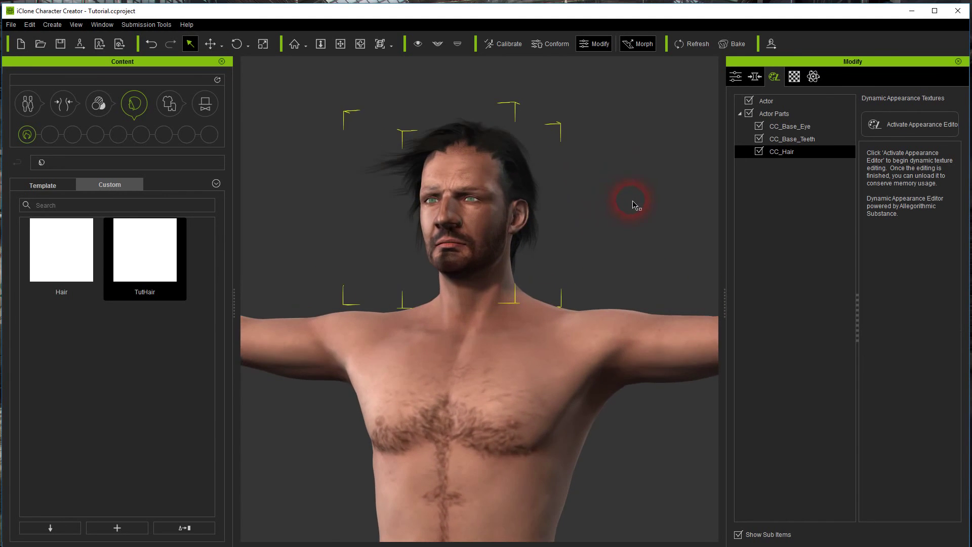
right_drag(652, 197, 625, 191)
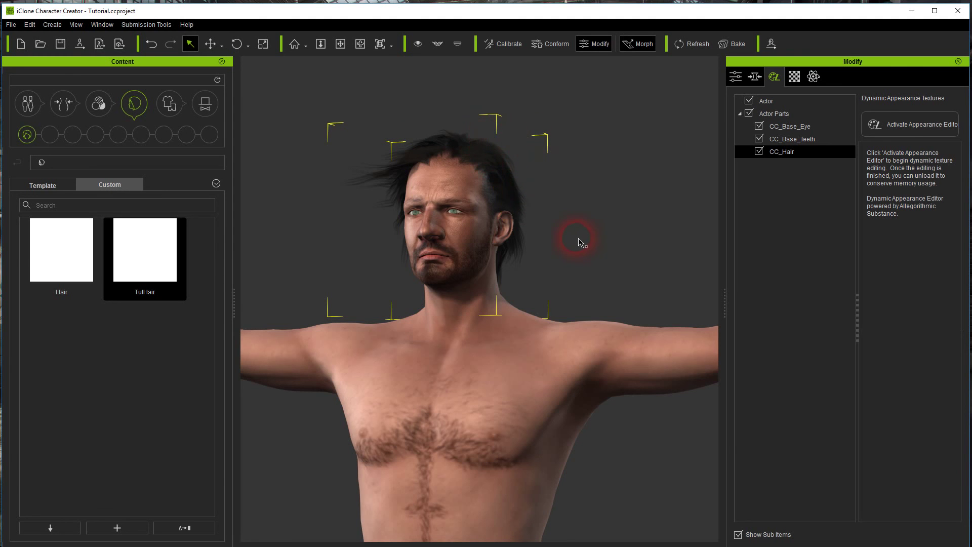
right_drag(512, 98, 600, 160)
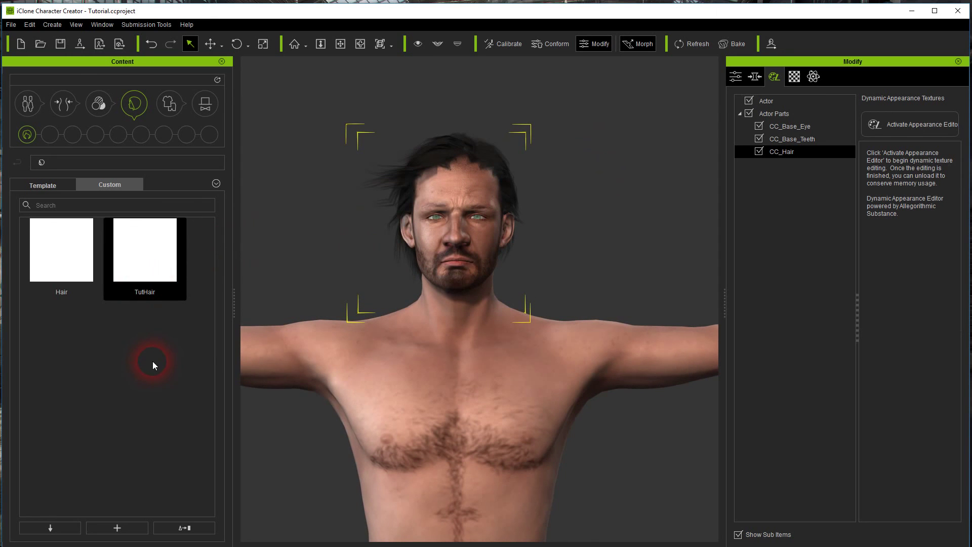
click(146, 277)
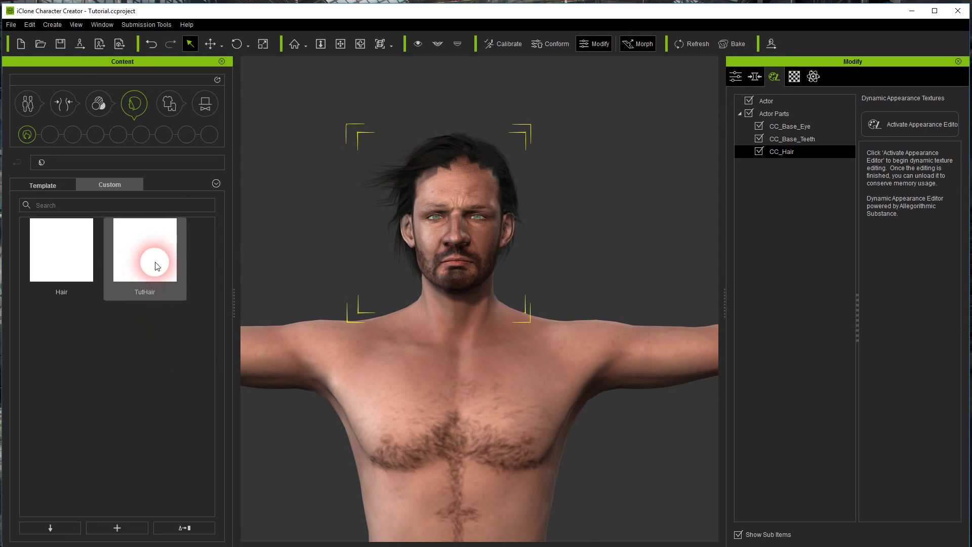
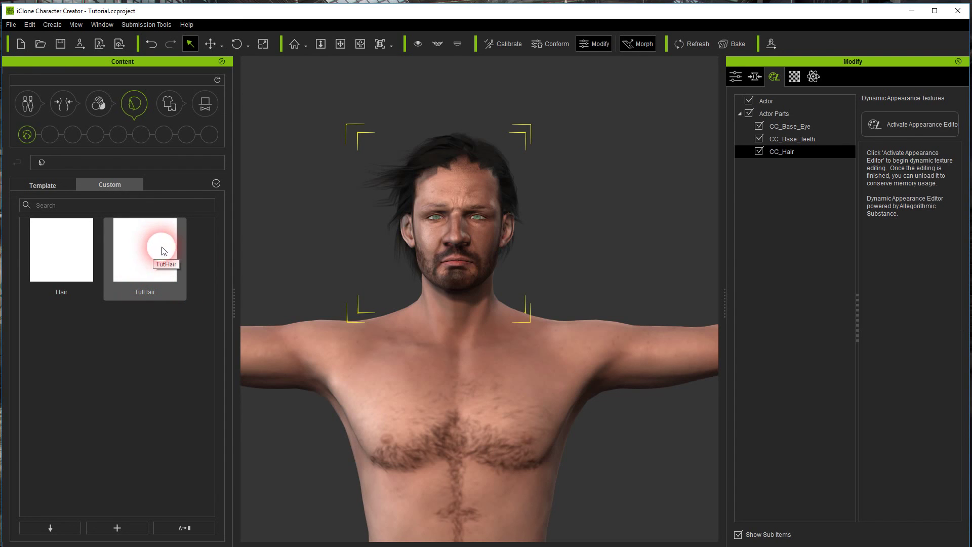
drag(159, 262, 557, 153)
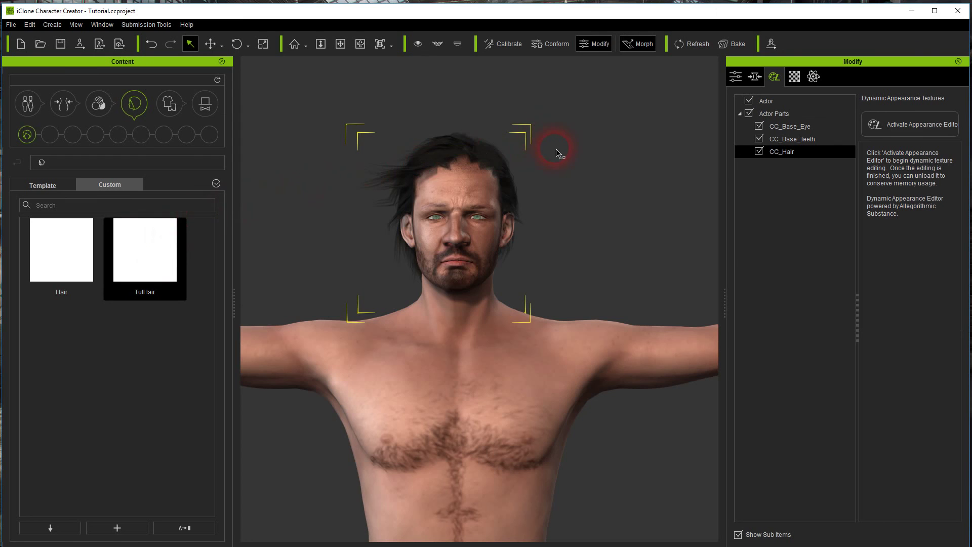
drag(292, 96, 335, 112)
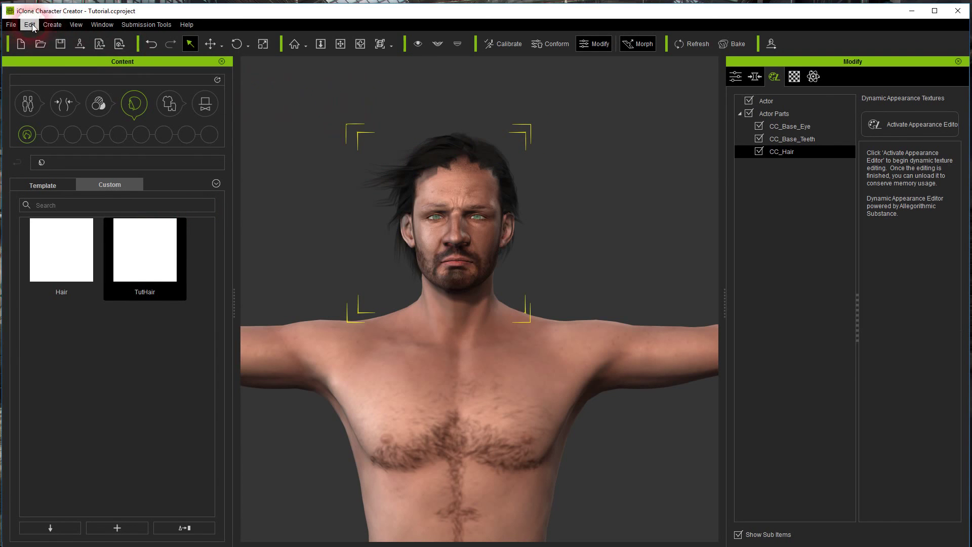
Step: Start an asset import of Hair.fbx with the MaleTutorial.fbxkey decrypt key and discard the current project without saving it
click(51, 26)
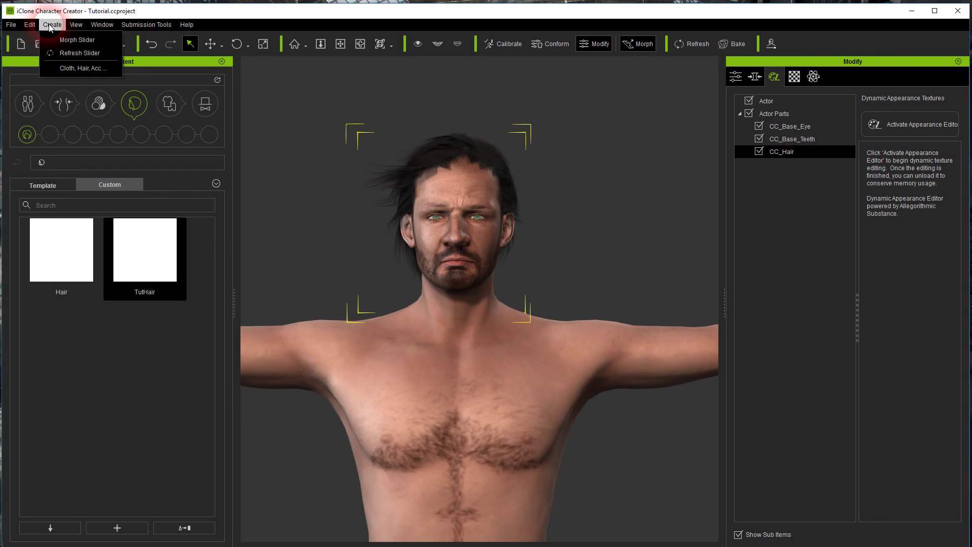
click(71, 68)
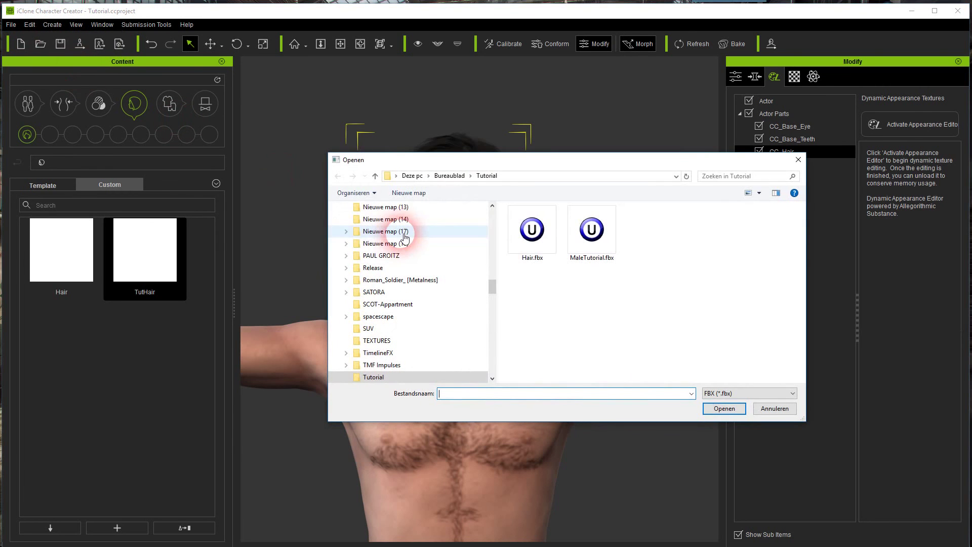
click(532, 230)
click(705, 406)
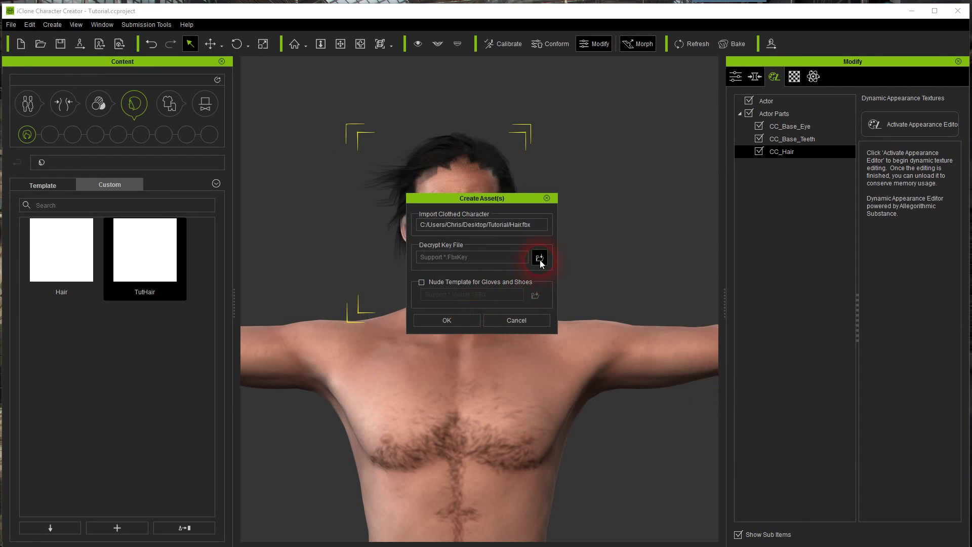
click(539, 259)
click(614, 273)
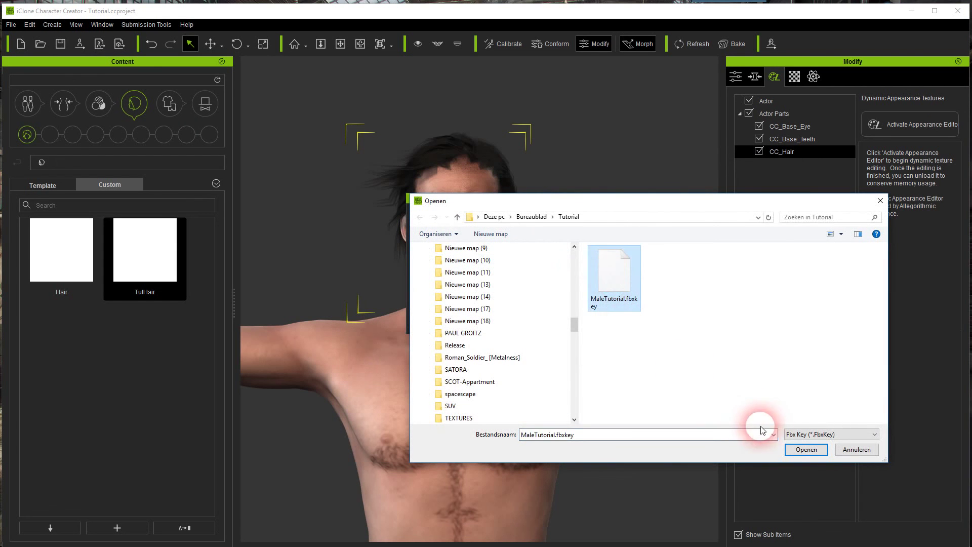
click(811, 451)
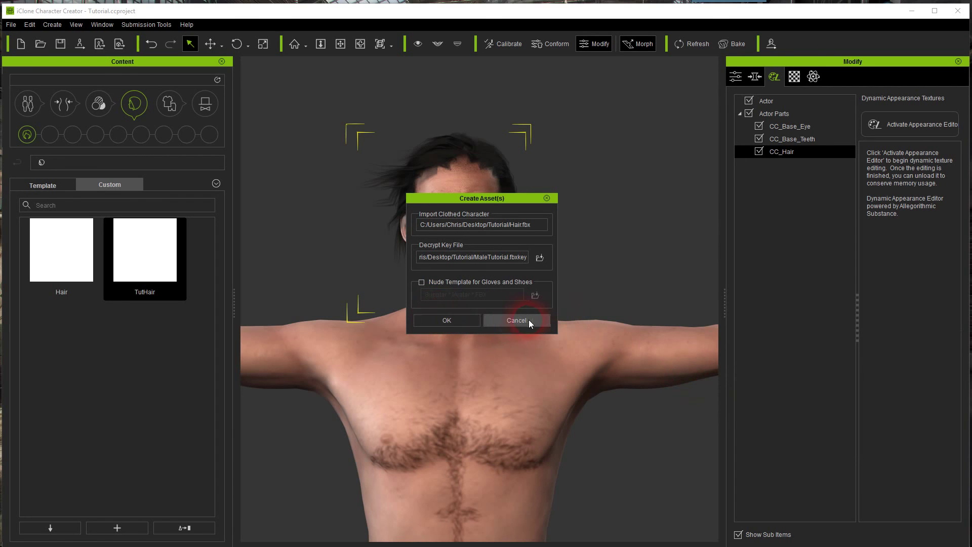
click(470, 320)
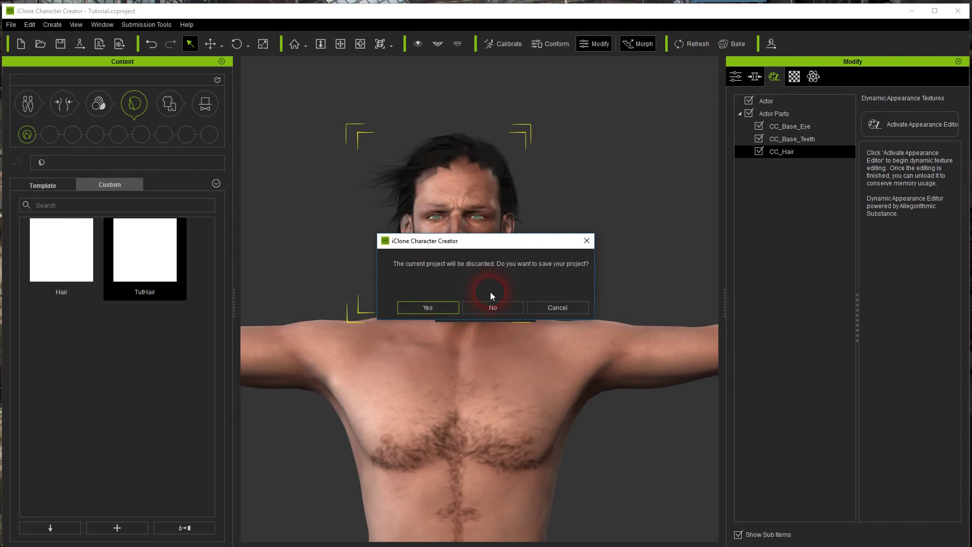
click(497, 308)
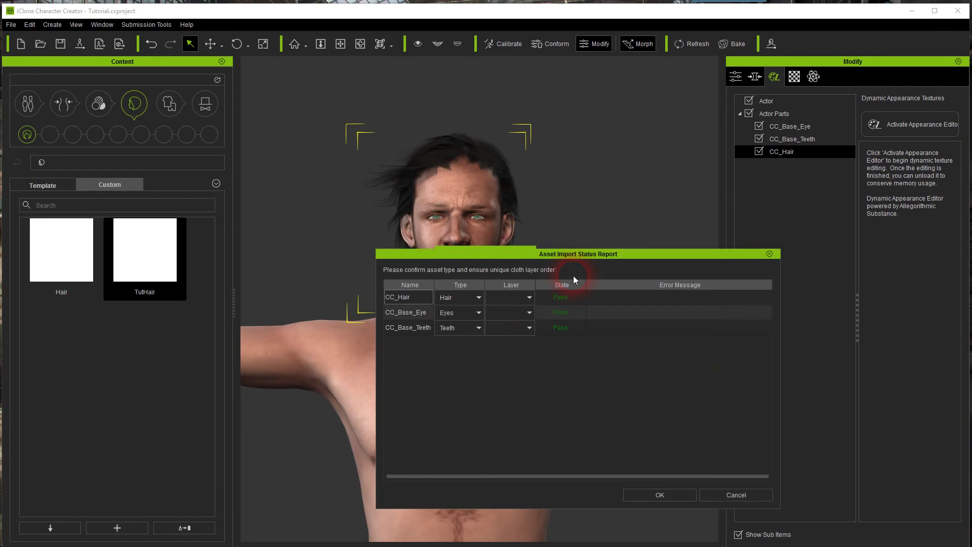
Step: Change the CC_Hair asset type to cloth, assign its layer, and complete the import
click(479, 301)
click(452, 317)
click(530, 299)
click(528, 297)
click(644, 496)
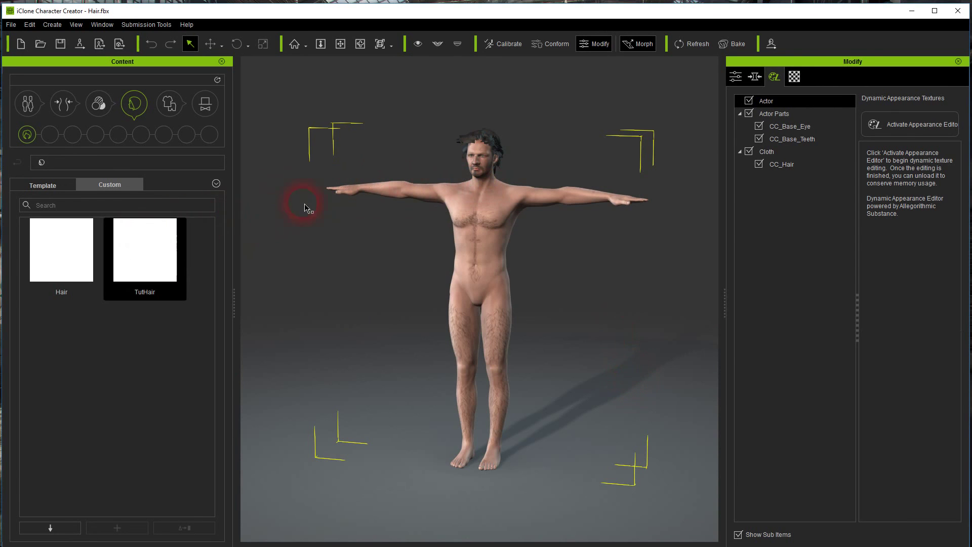
Step: Reduce the specular and opacity of the CC_Hair mesh's Skin_Scalp material to their minimum
click(485, 135)
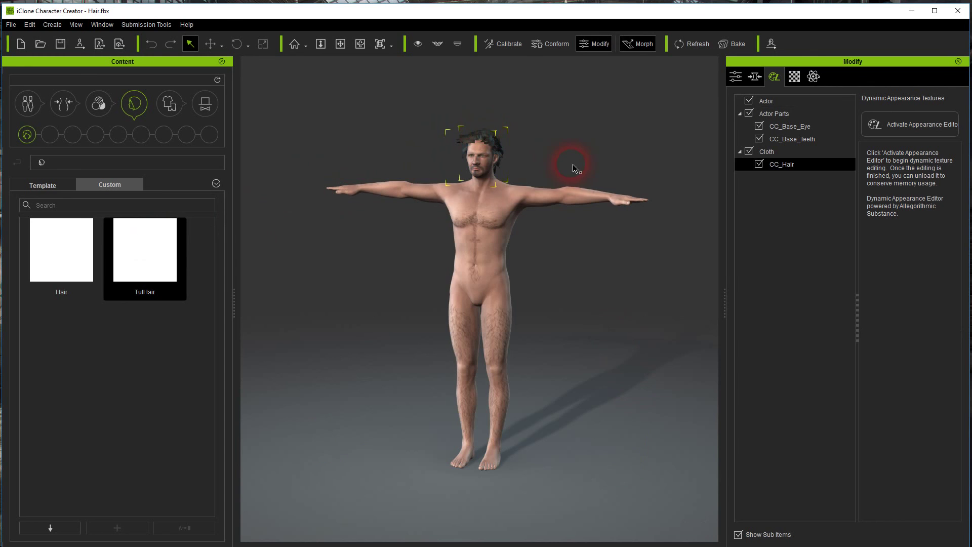
scroll(575, 132, up, 2)
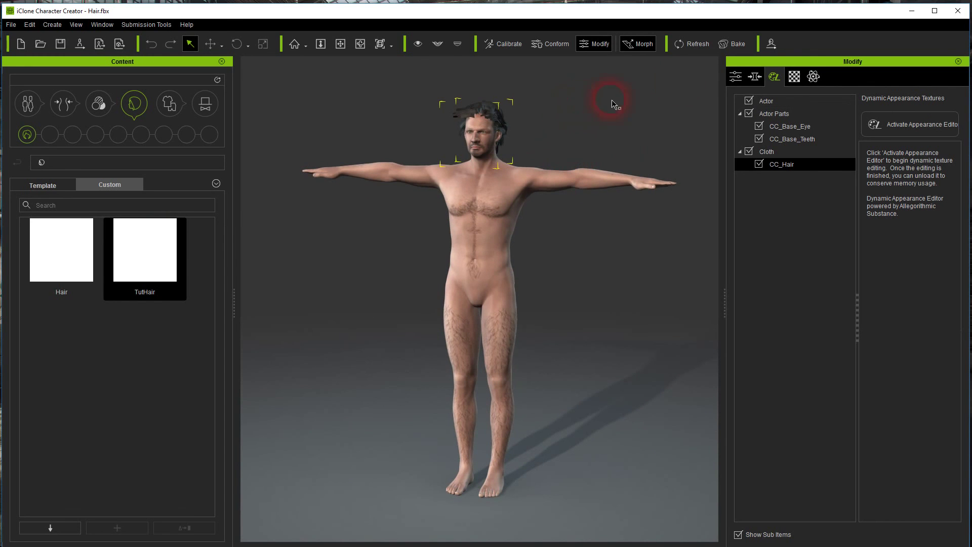
click(794, 78)
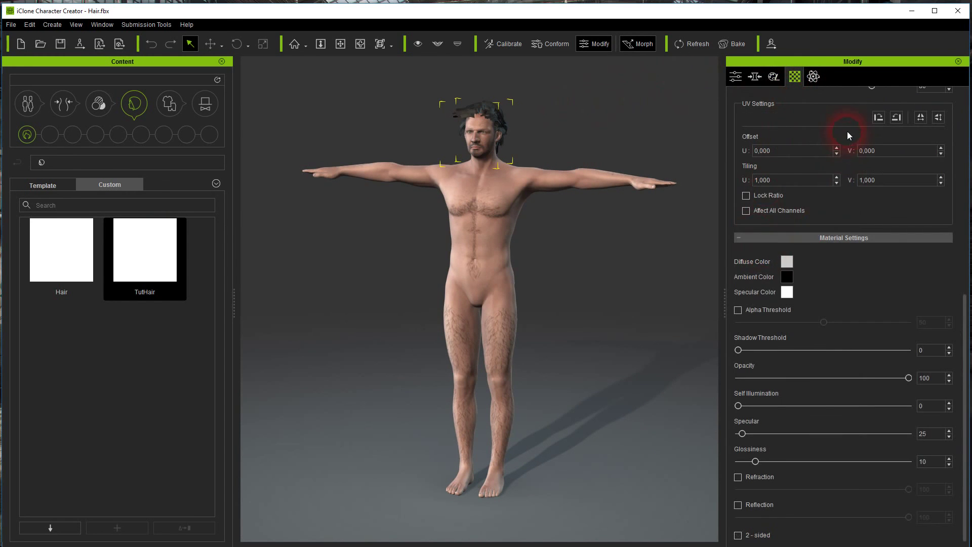
scroll(830, 120, up, 4)
scroll(830, 120, up, 1)
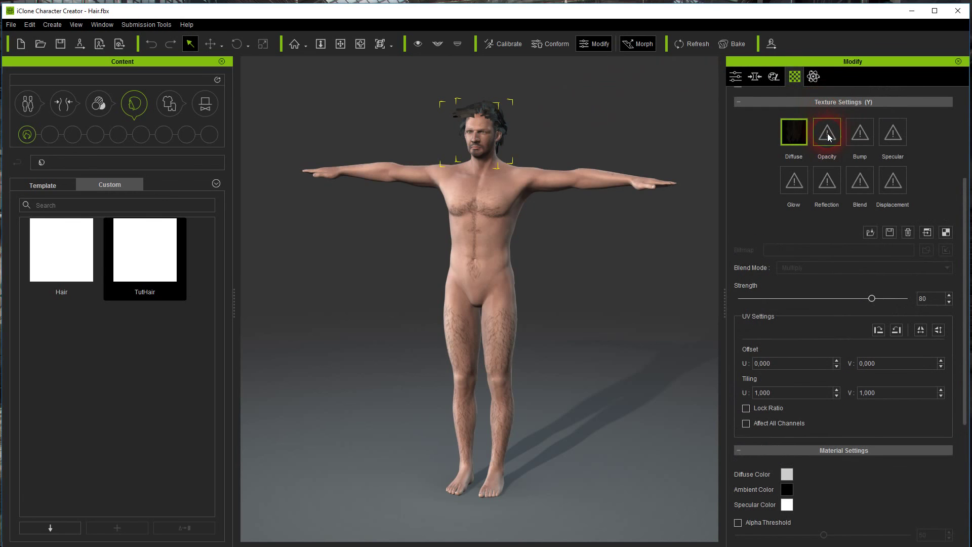
scroll(829, 140, up, 4)
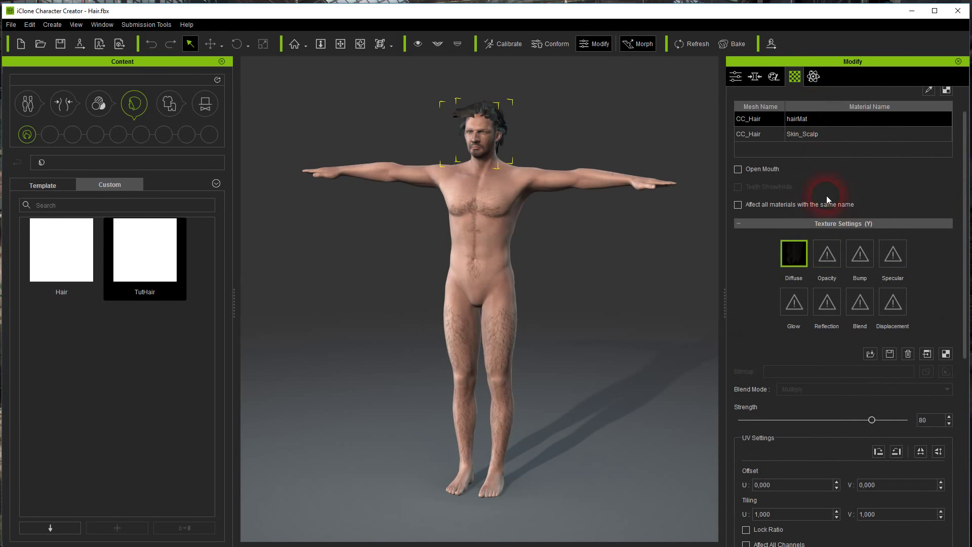
click(818, 135)
scroll(862, 298, down, 11)
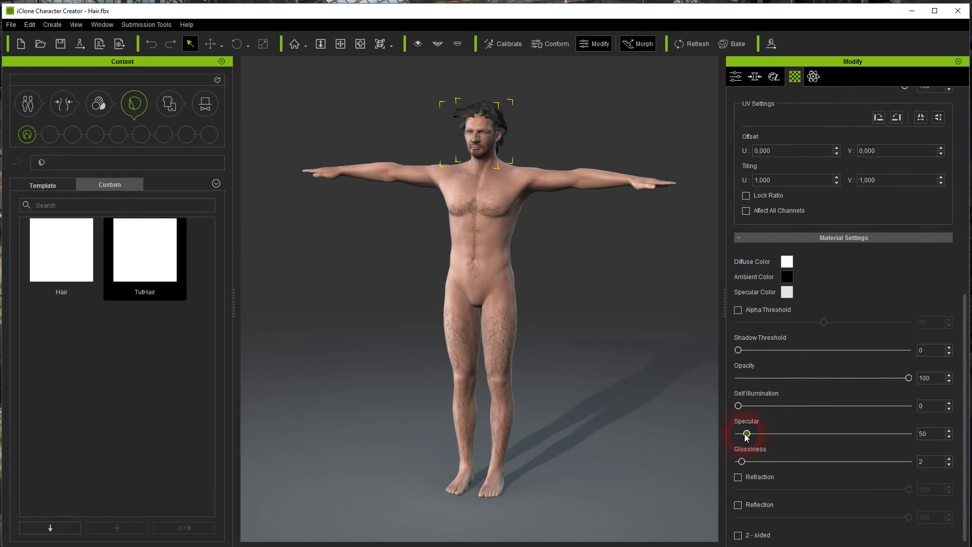
drag(747, 434, 723, 434)
drag(909, 378, 712, 380)
scroll(849, 244, up, 10)
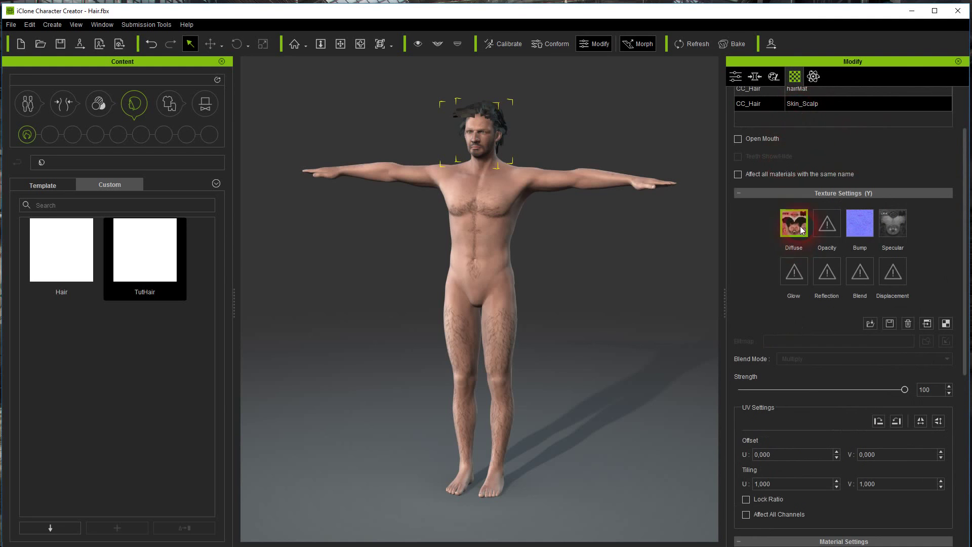
Step: Load the hair opacity map into the hairMat material's opacity channel and set its specular to 0
scroll(794, 326, down, 4)
scroll(794, 324, up, 5)
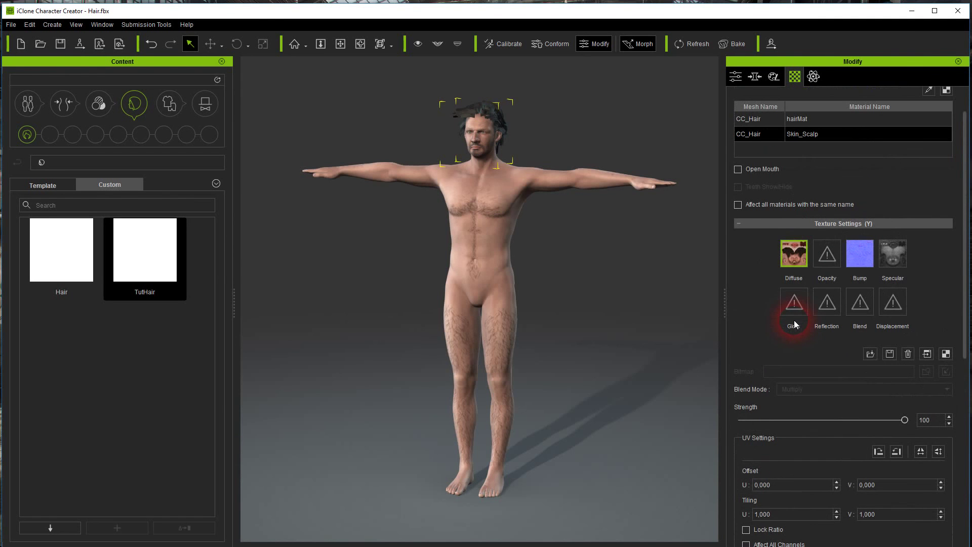
click(794, 324)
click(806, 119)
click(825, 266)
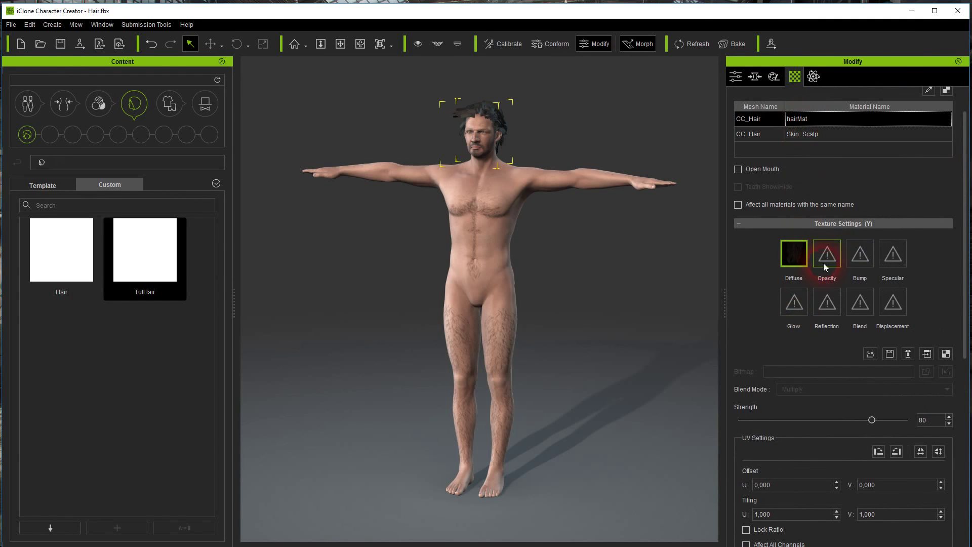
double_click(824, 263)
double_click(375, 207)
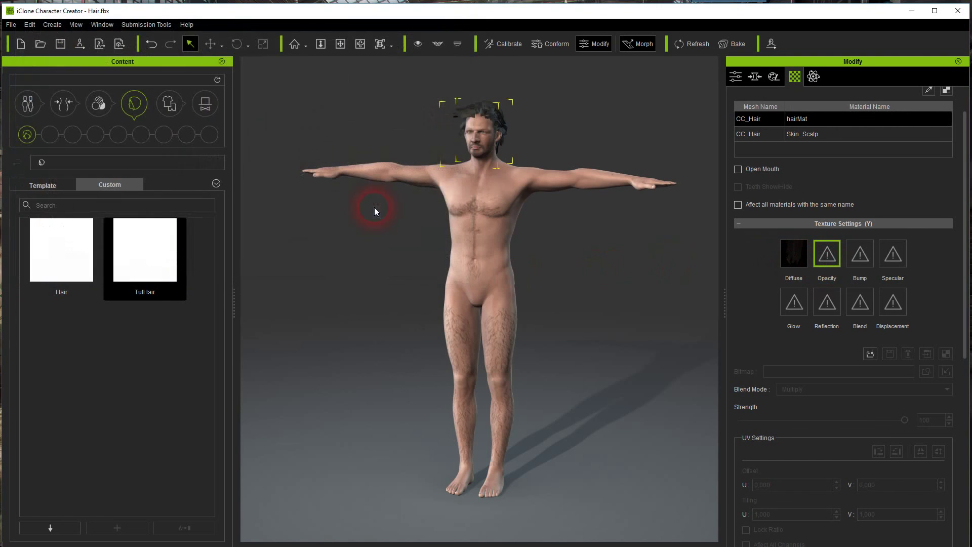
scroll(871, 296, down, 6)
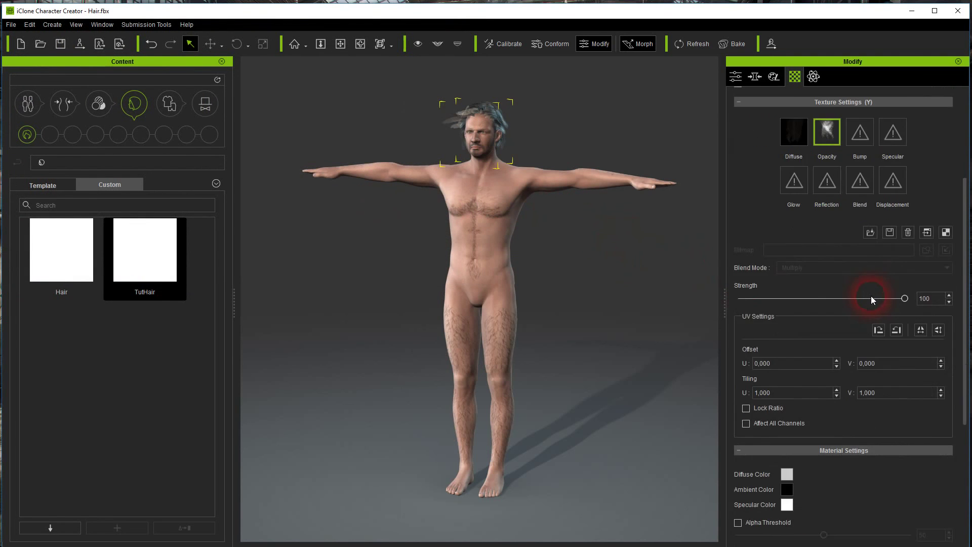
drag(742, 434, 738, 433)
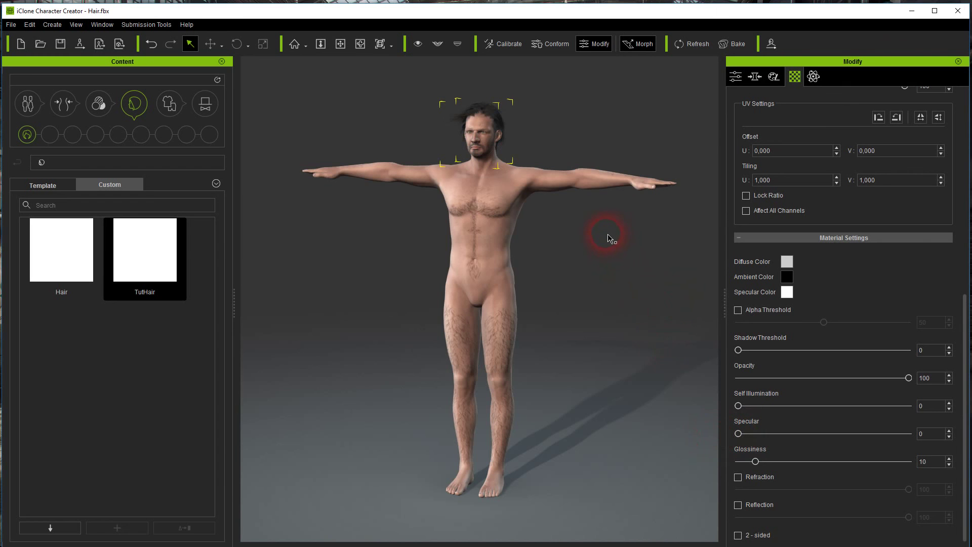
Step: Examine the hair on the character's head from the front and side, and review the hairMat texture settings
right_drag(611, 237, 604, 256)
middle_drag(604, 256, 605, 376)
scroll(607, 228, up, 6)
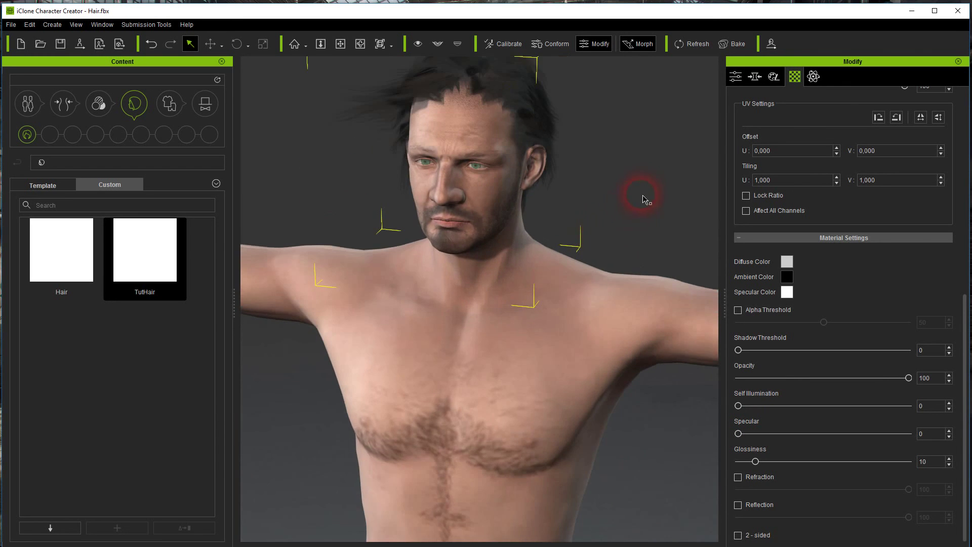
middle_drag(643, 196, 623, 298)
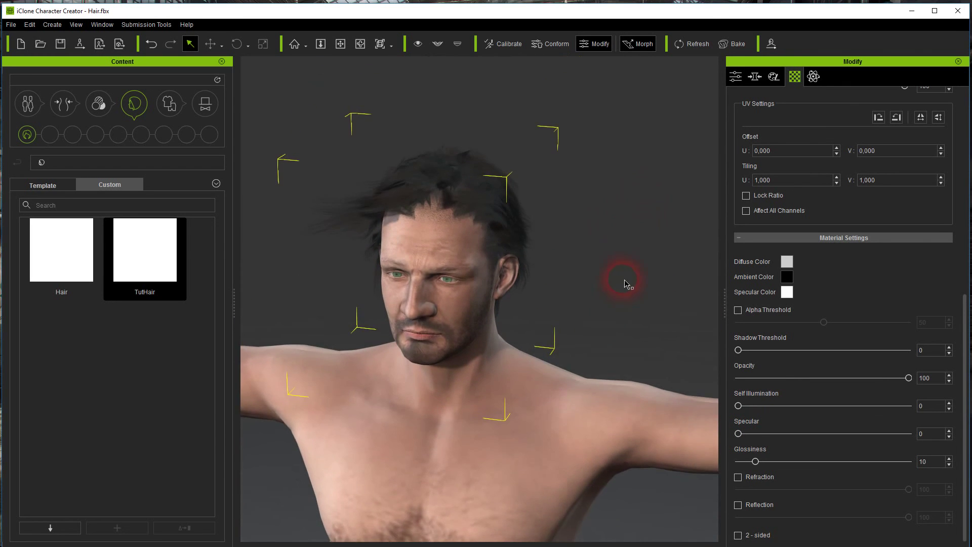
right_drag(632, 273, 635, 234)
right_drag(609, 269, 618, 232)
scroll(891, 205, up, 7)
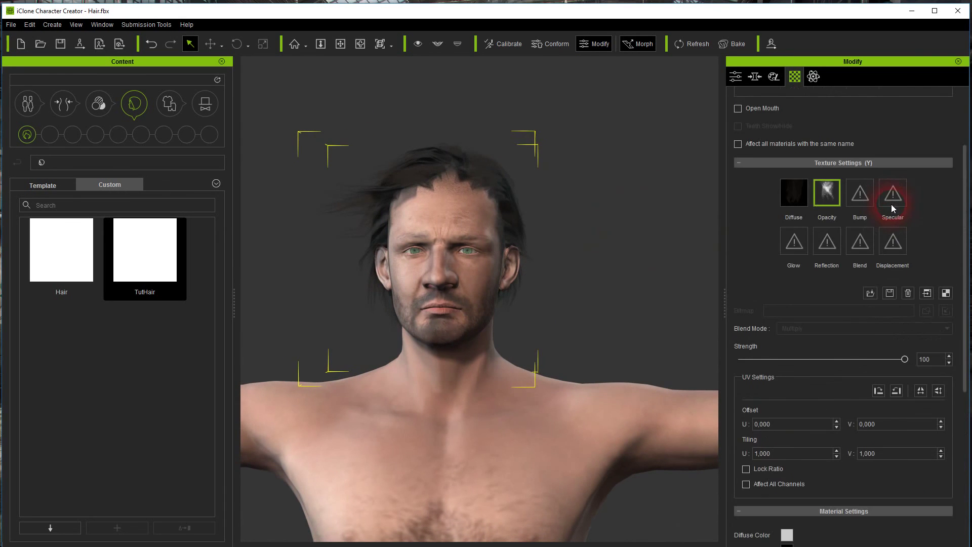
scroll(891, 205, down, 3)
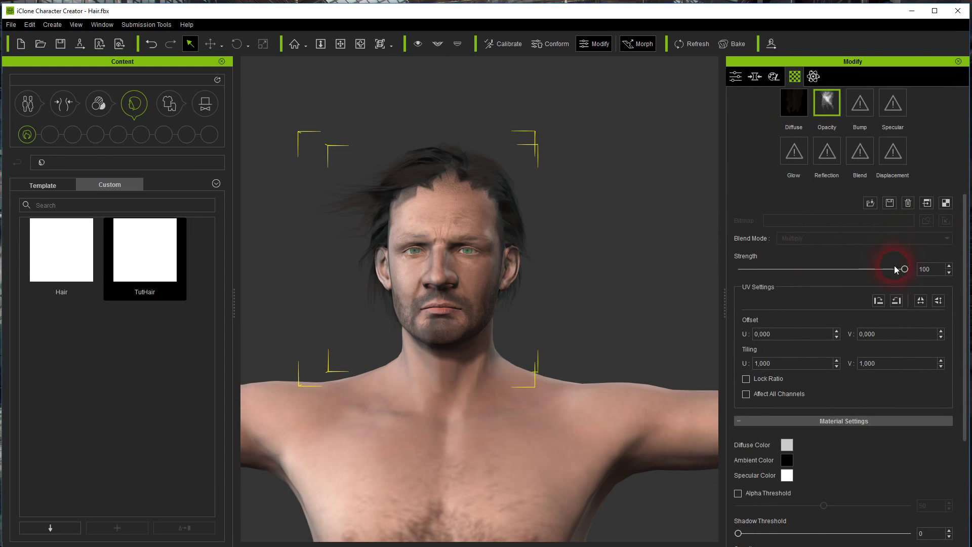
scroll(822, 172, up, 3)
click(794, 254)
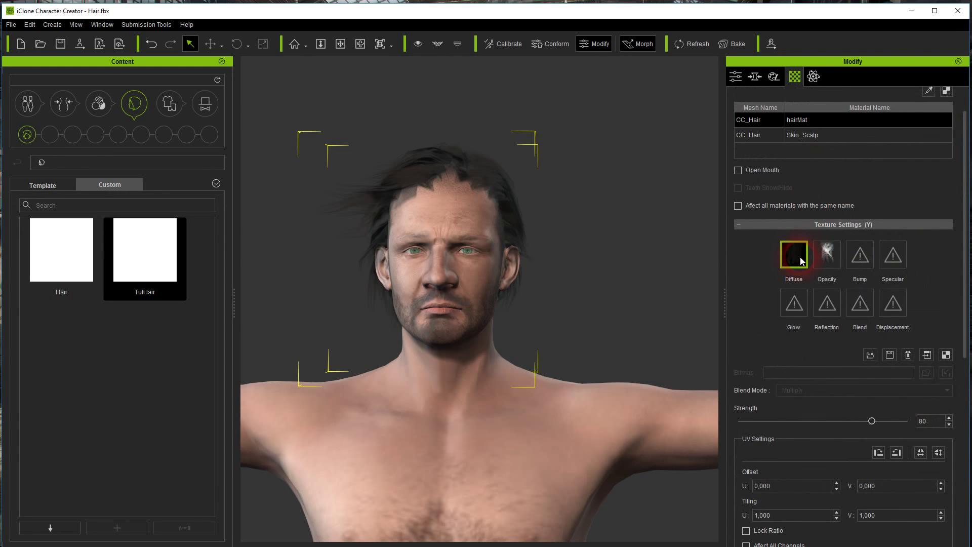
right_drag(665, 278, 562, 309)
scroll(604, 261, down, 3)
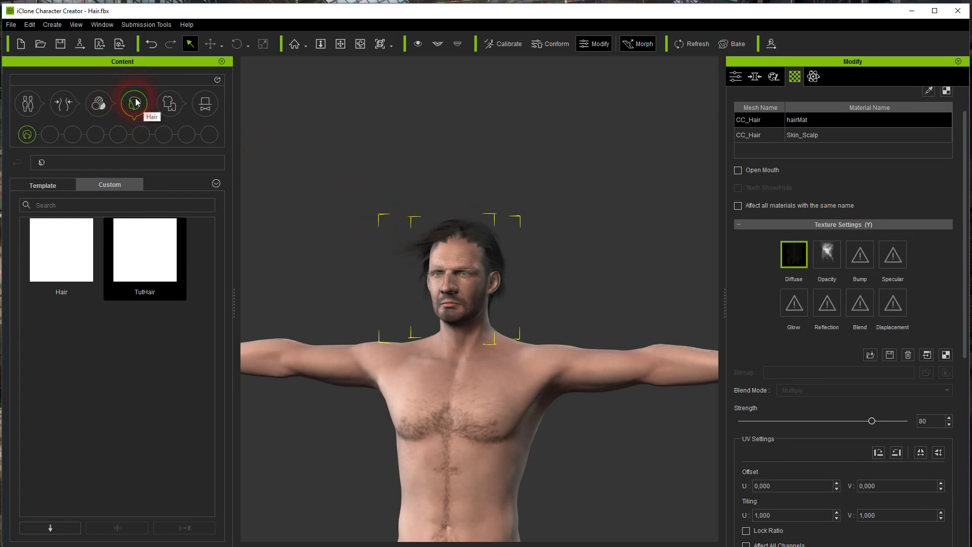
Step: Save the cloth-type hair to the custom cloth library's Underwear category under the name HairTut
click(172, 104)
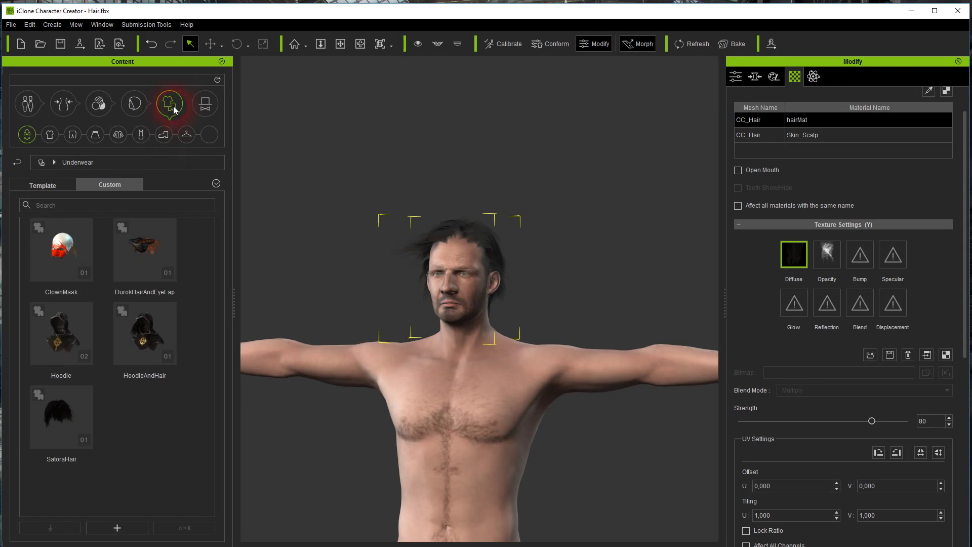
drag(116, 360, 465, 238)
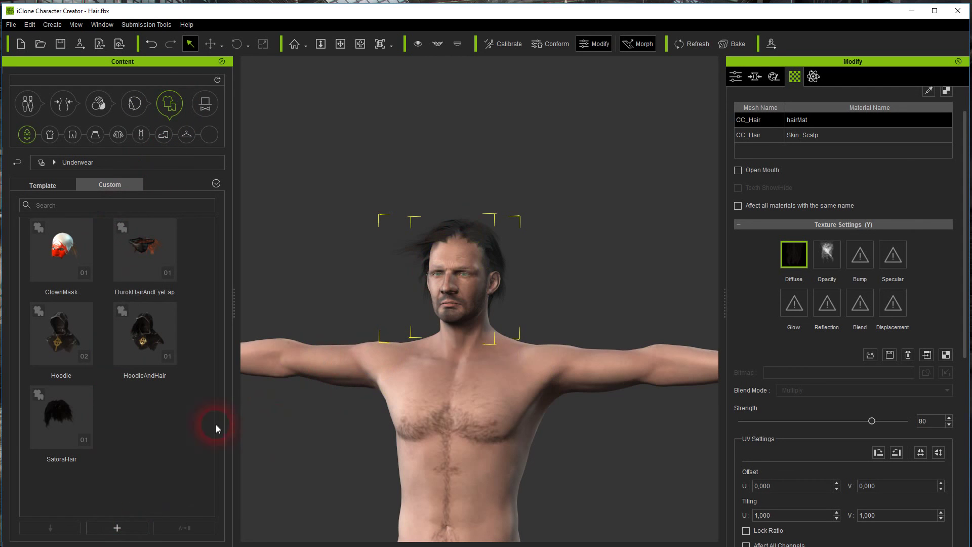
click(139, 529)
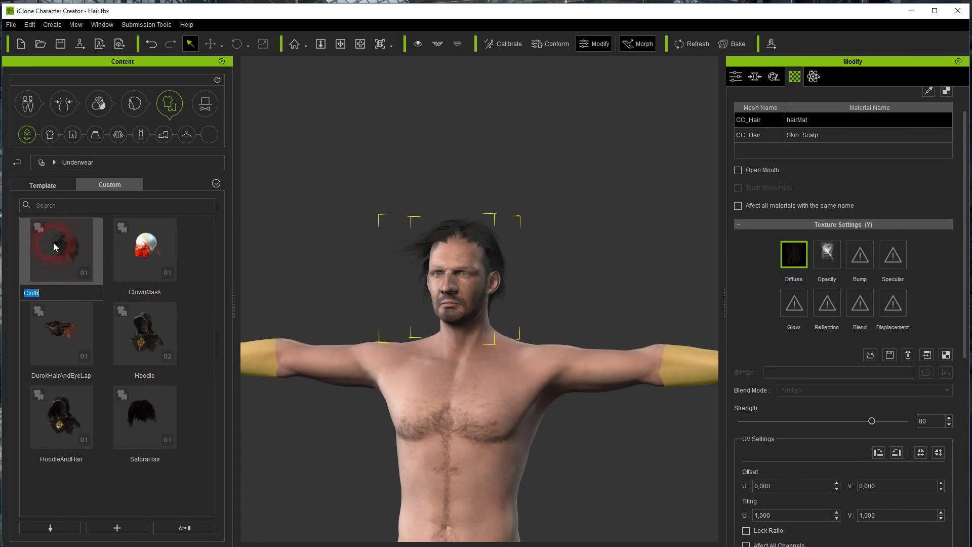
click(52, 297)
key(BackSpace)
key(BackSpace)
key(BackSpace)
key(BackSpace)
key(BackSpace)
text(airTut)
key(Return)
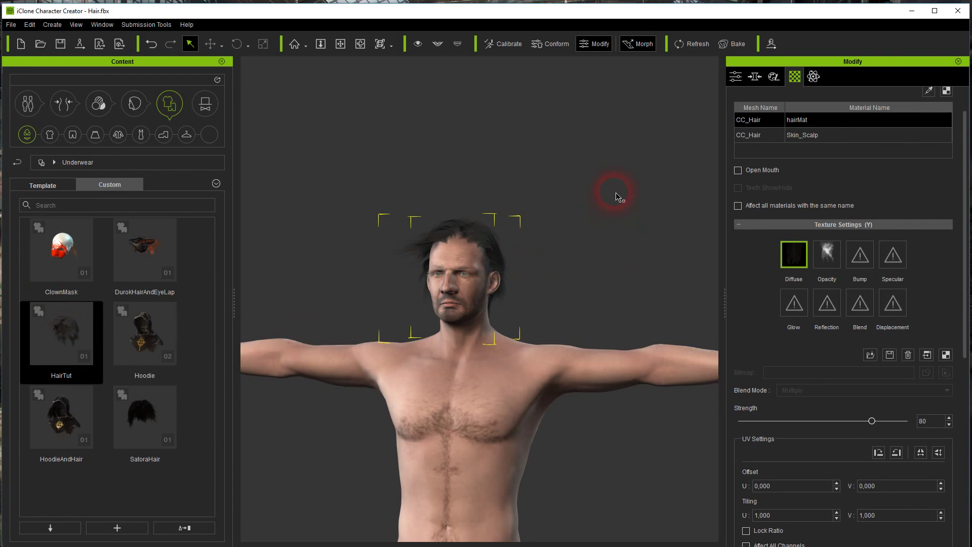
Step: Inspect the cloth-type hair from several angles and return to the custom hair library holding the TutHair item
right_drag(616, 195, 392, 184)
right_drag(601, 177, 585, 259)
scroll(582, 255, up, 2)
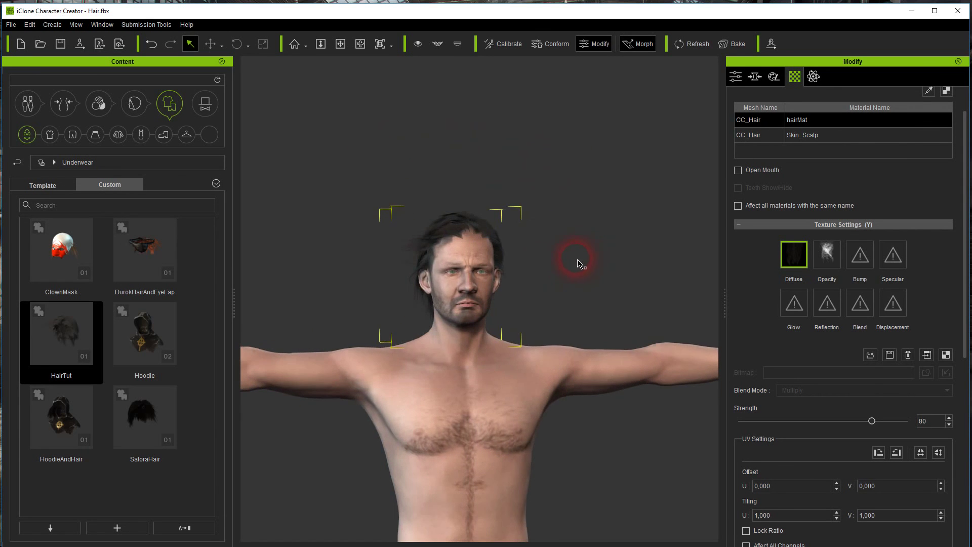
right_drag(568, 182, 550, 130)
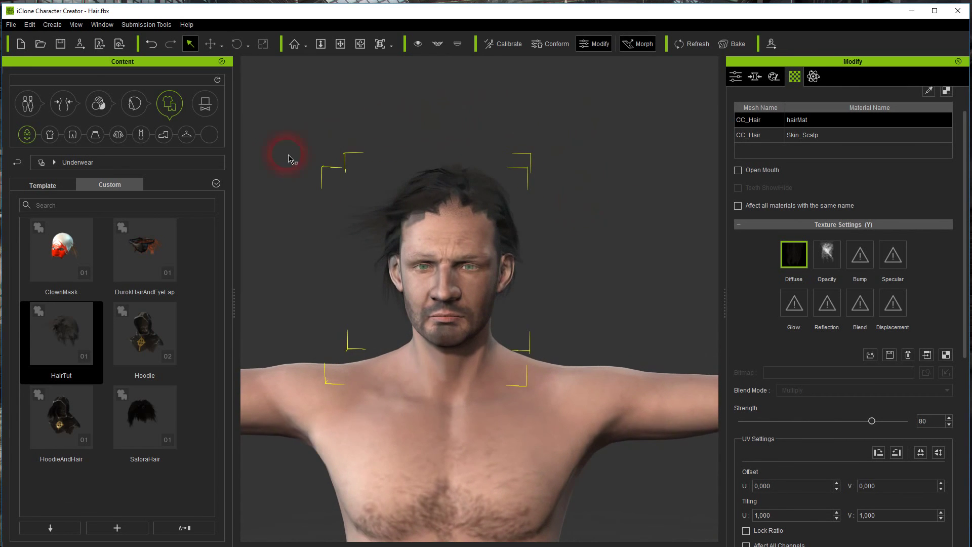
click(132, 104)
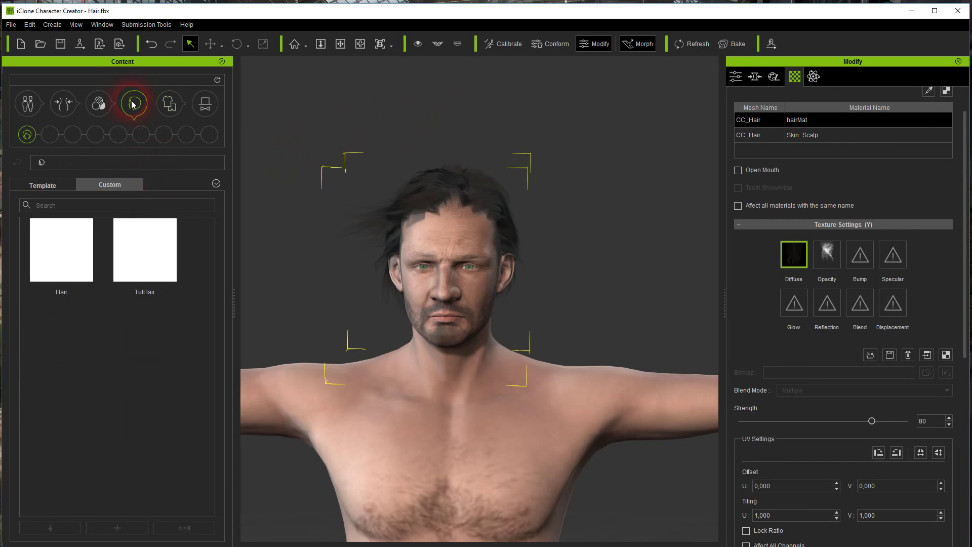
click(149, 255)
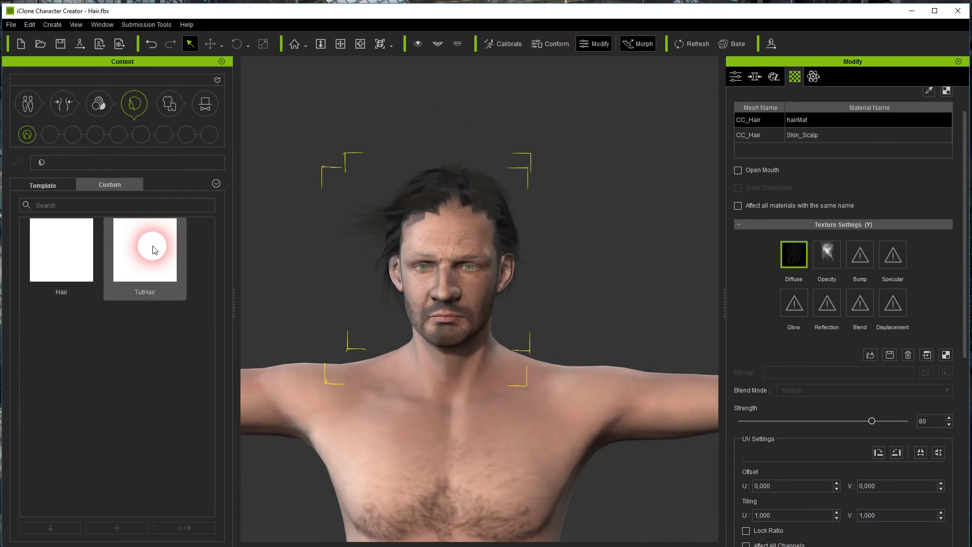
drag(154, 287, 515, 130)
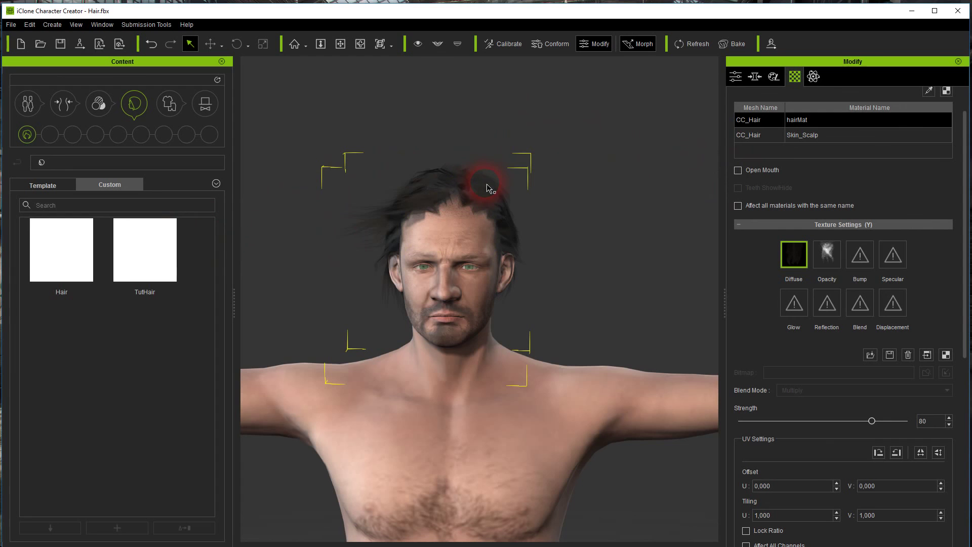
Step: Start a new project without saving the current one
click(11, 24)
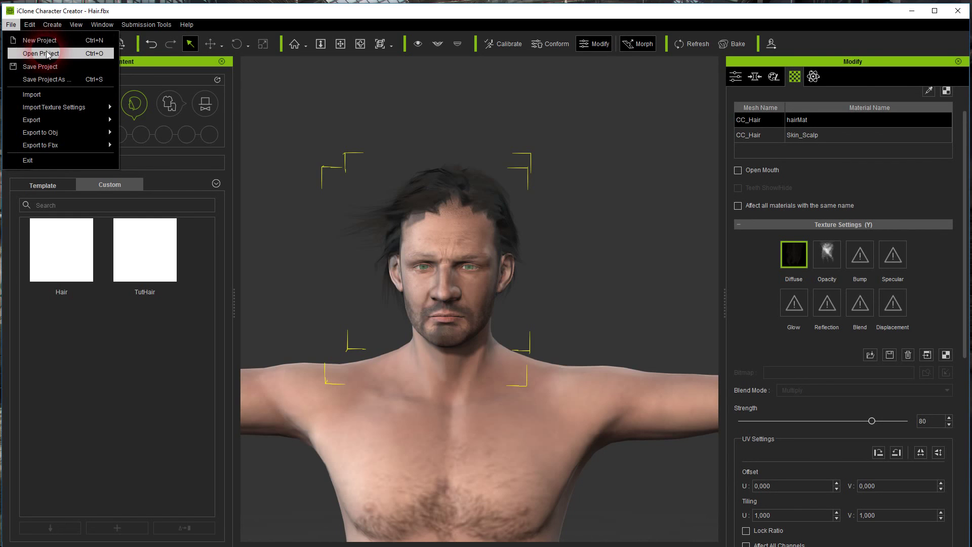
click(50, 38)
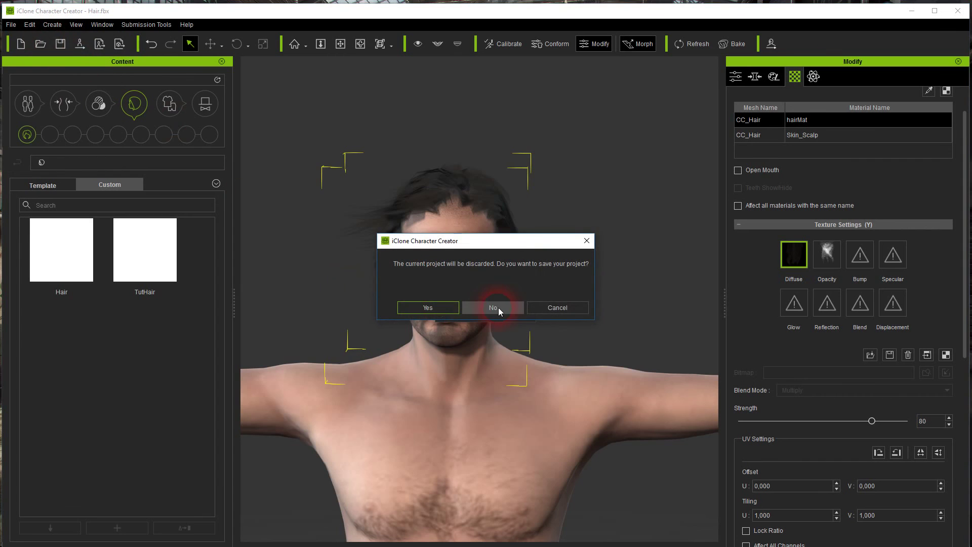
click(504, 305)
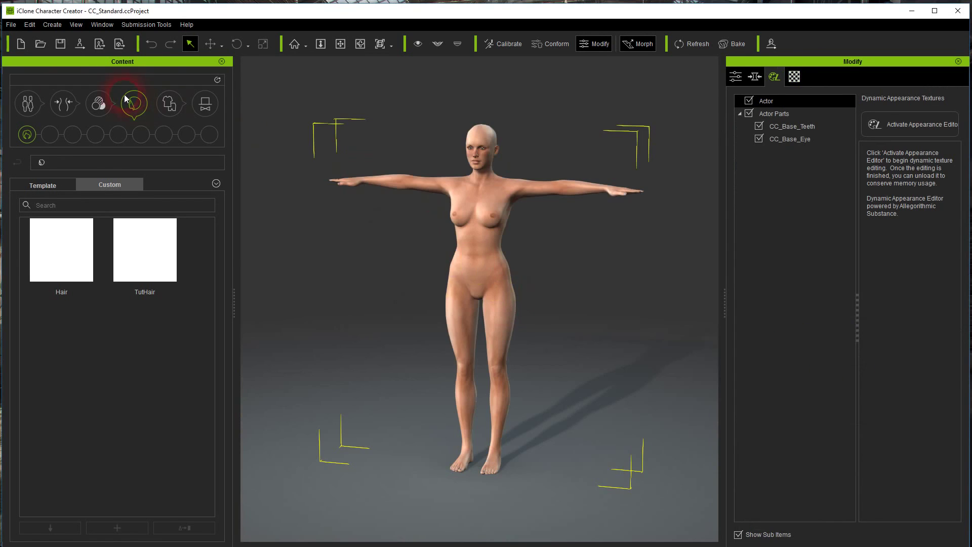
Step: Load the Base Male template from the Base actor library as a full project
click(32, 101)
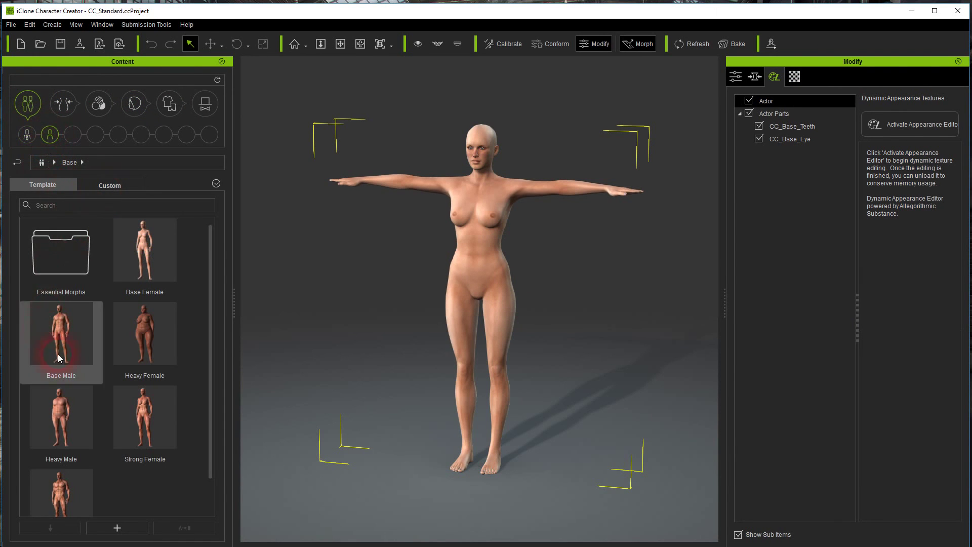
click(68, 389)
scroll(65, 393, down, 1)
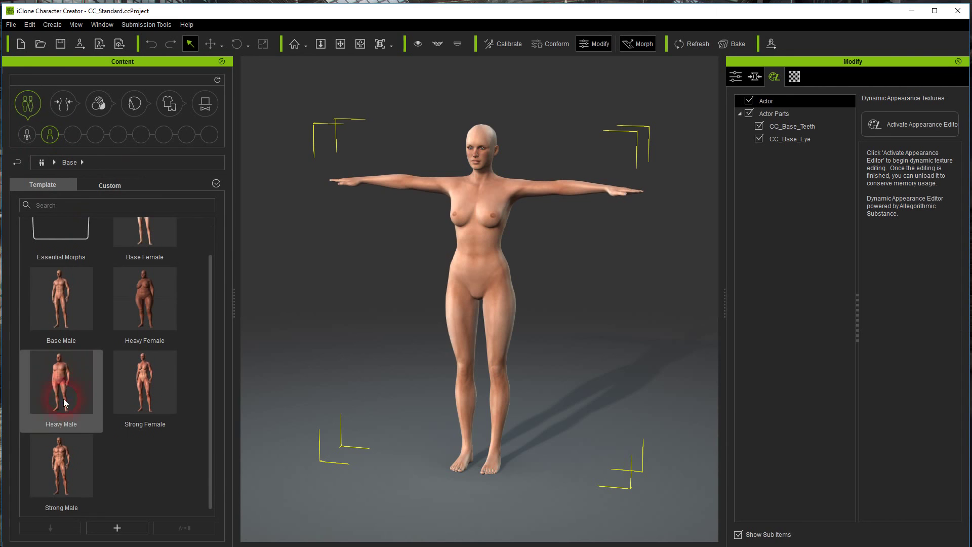
click(57, 469)
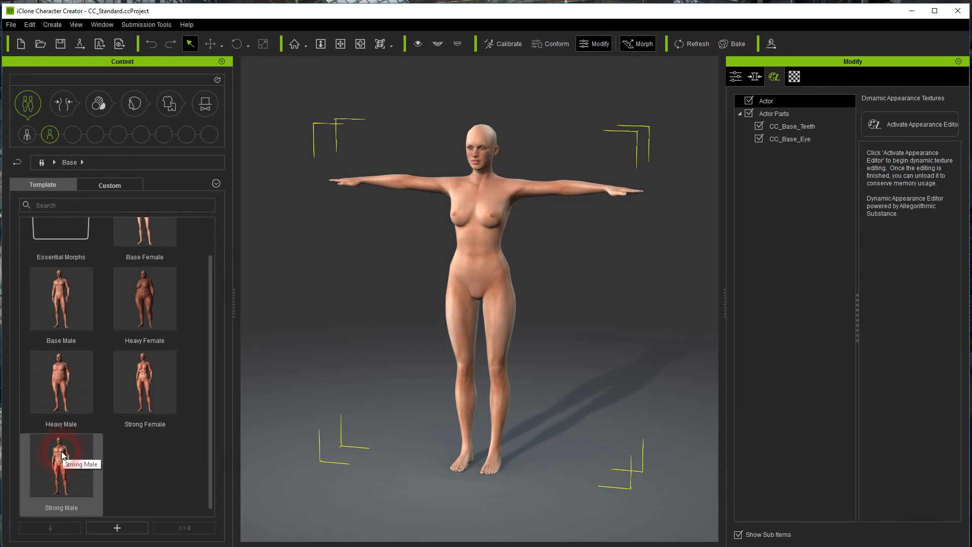
double_click(57, 312)
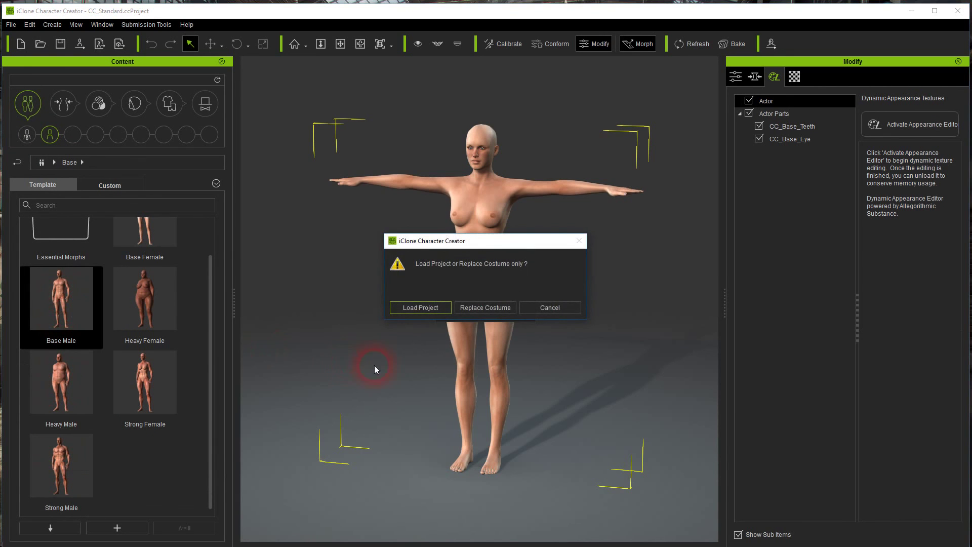
click(408, 309)
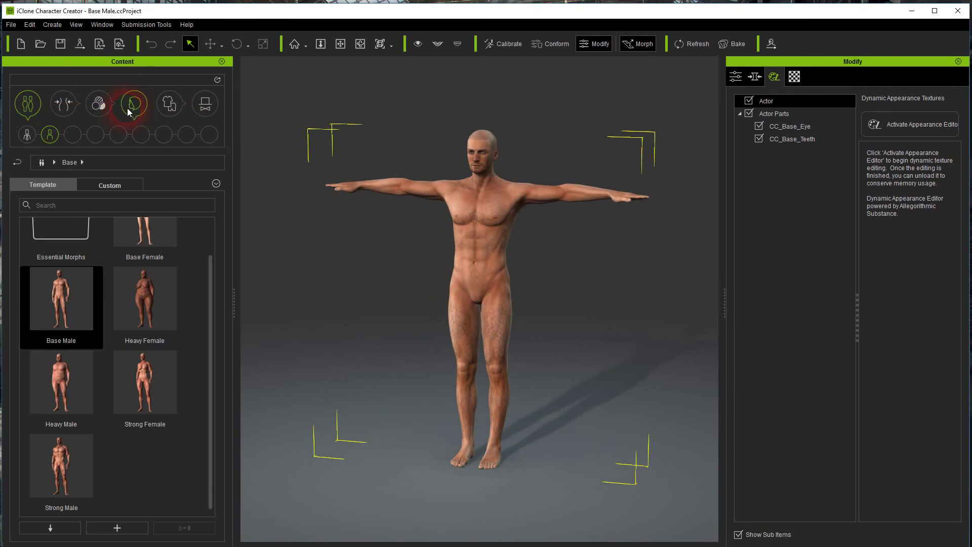
Step: Apply the custom HairTut item from the cloth library's Underwear category to the base male and examine its fit on the head
click(169, 104)
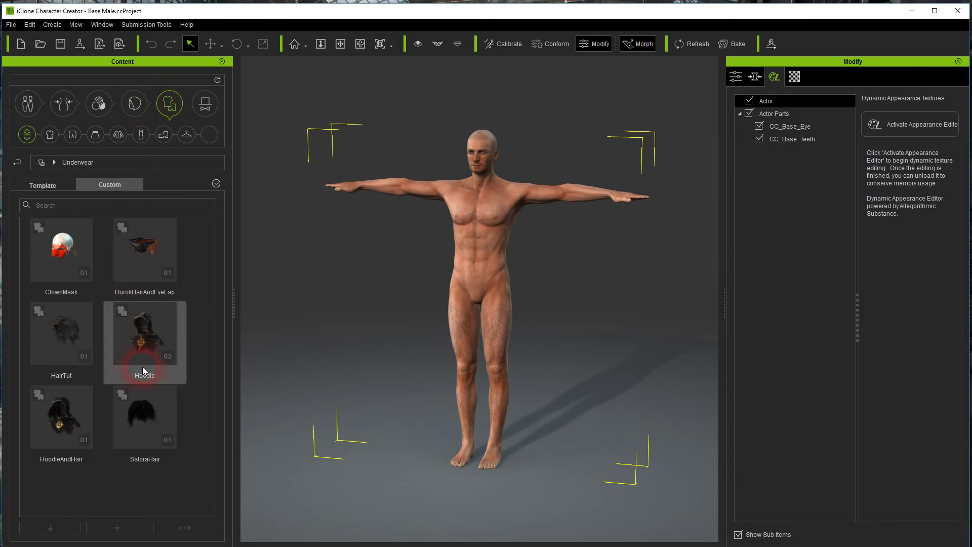
double_click(66, 338)
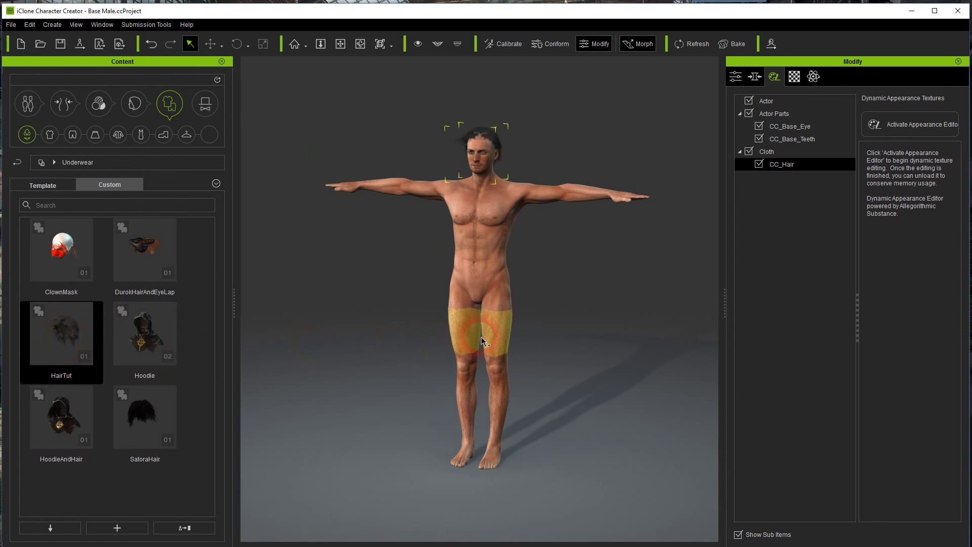
scroll(590, 322, up, 3)
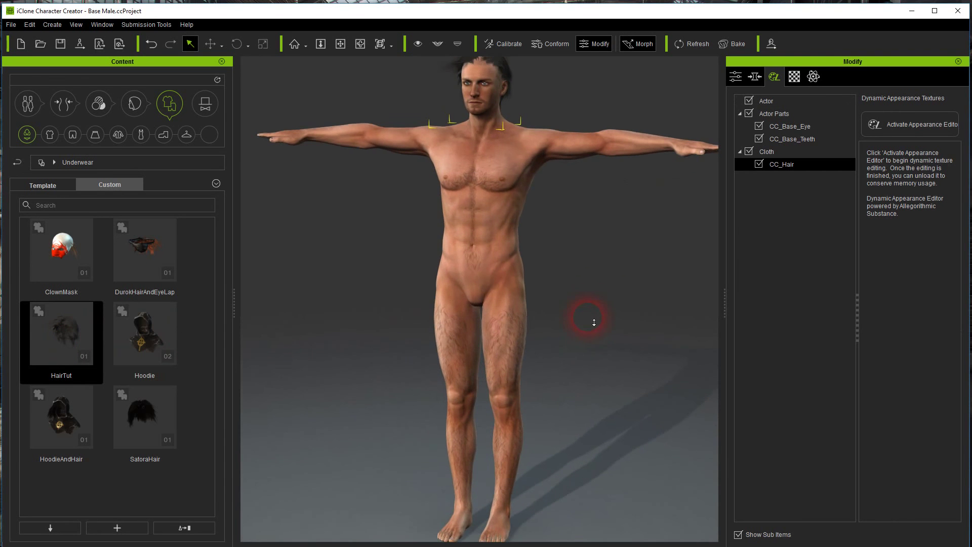
right_drag(585, 257, 574, 420)
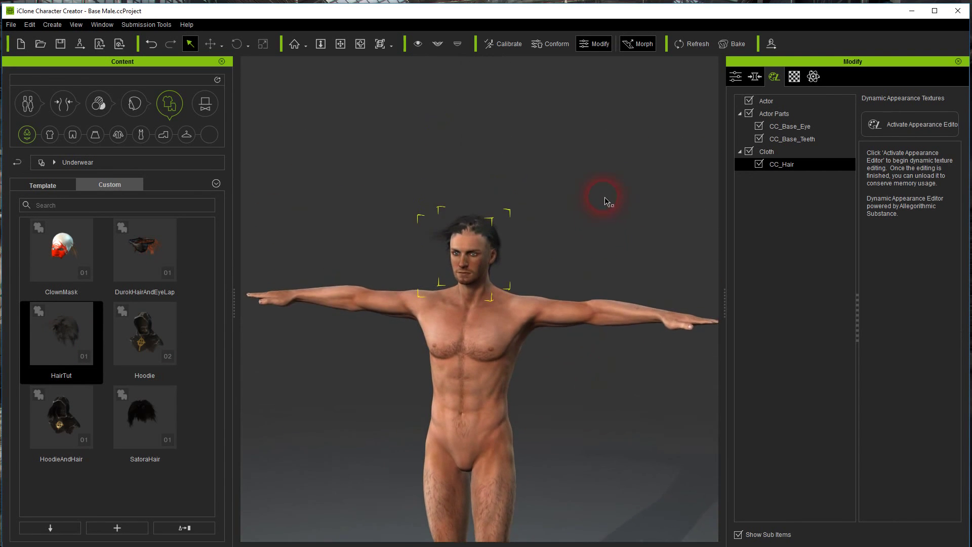
scroll(607, 198, up, 5)
drag(638, 234, 598, 184)
scroll(626, 189, up, 3)
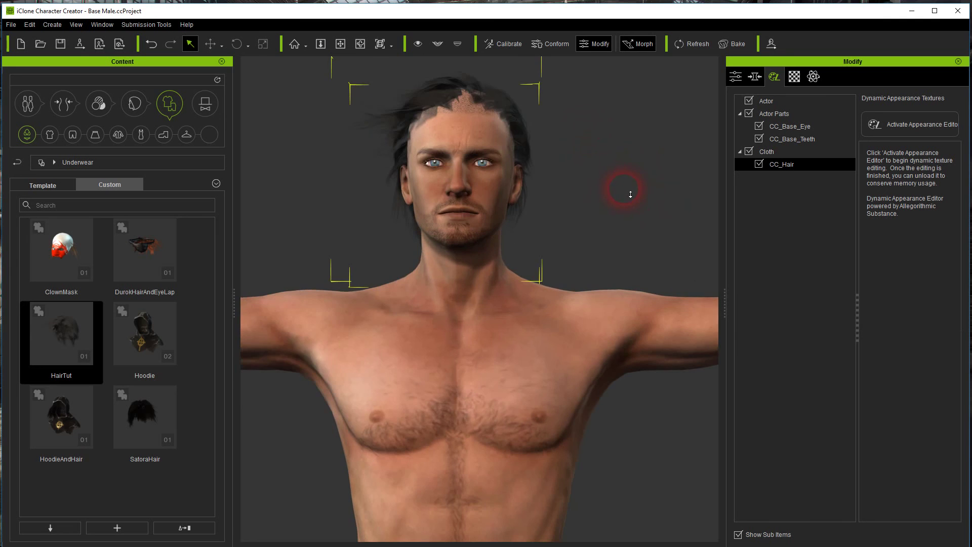
scroll(630, 194, down, 5)
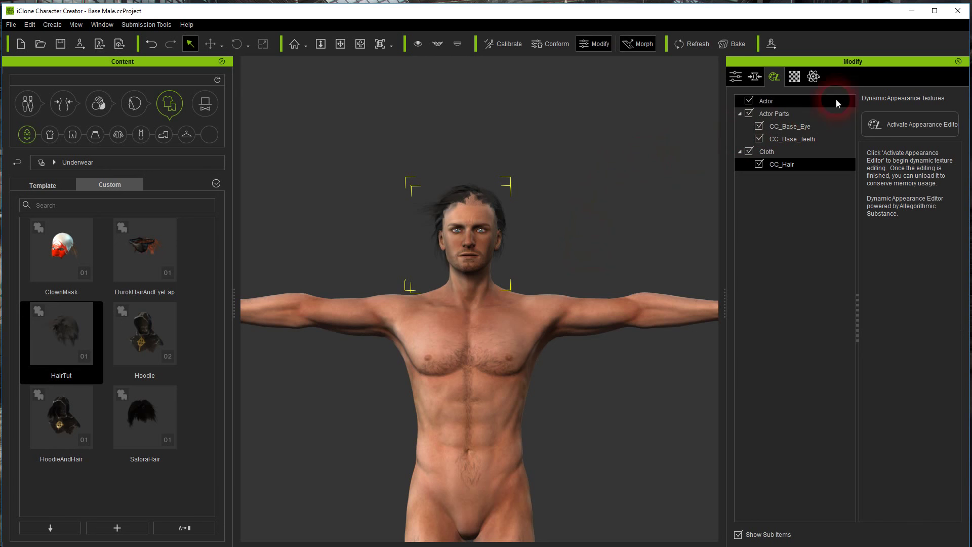
Step: Close the program without saving the Base Male project
click(956, 15)
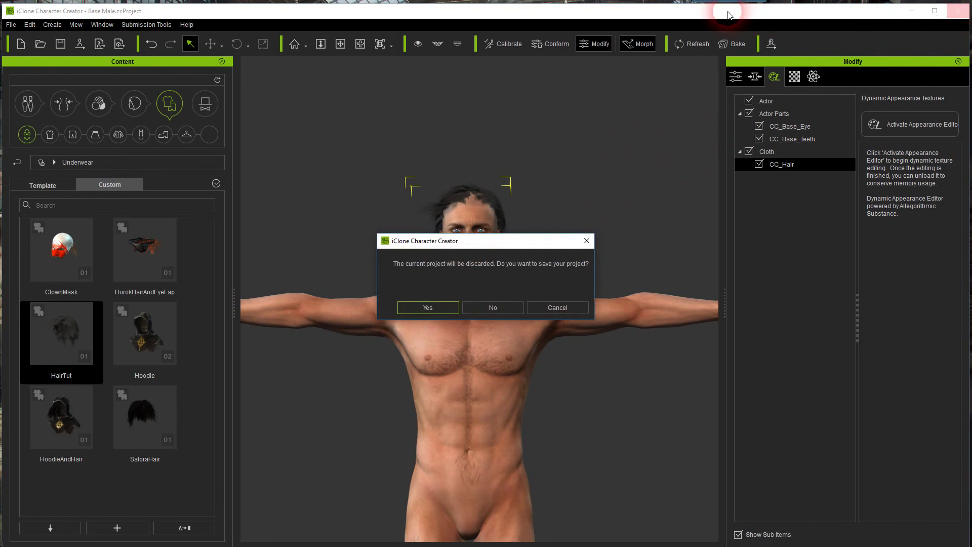
click(505, 309)
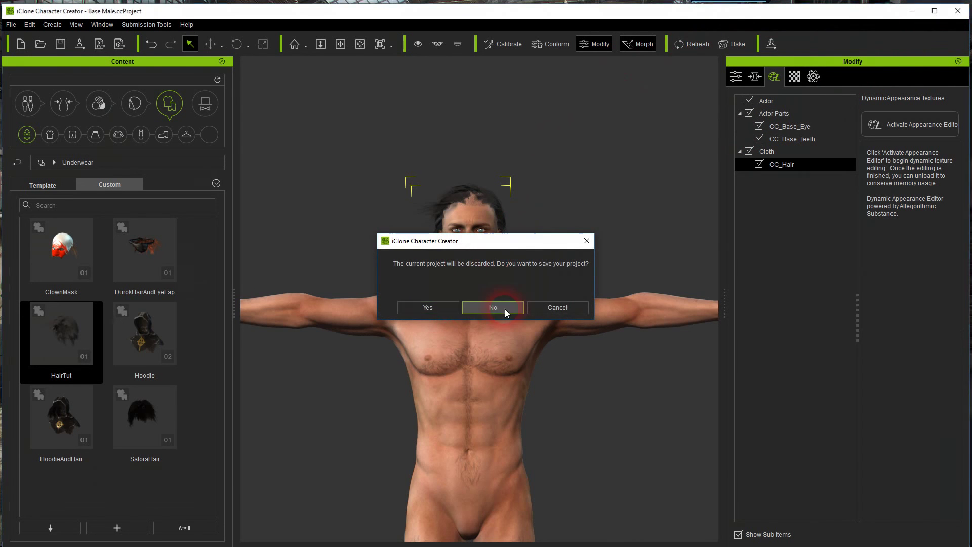
click(551, 20)
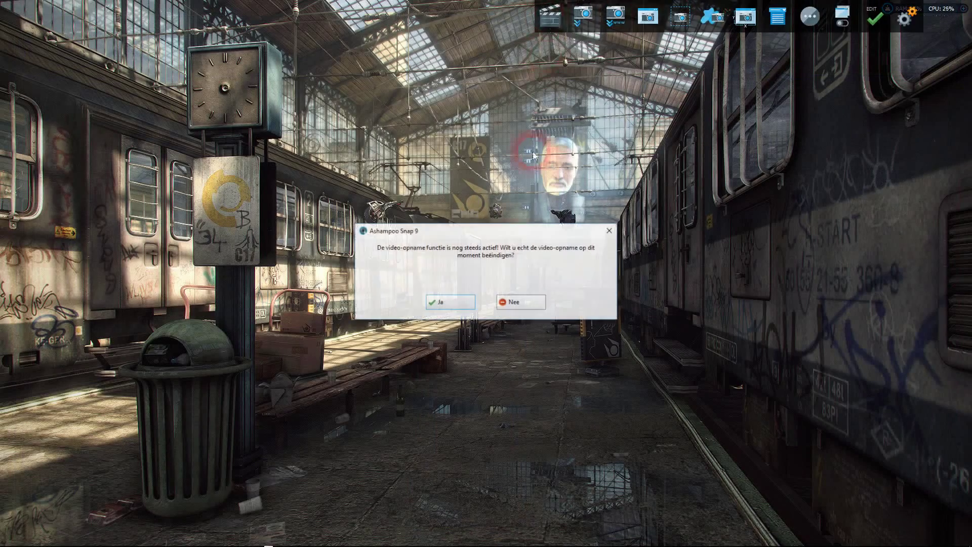